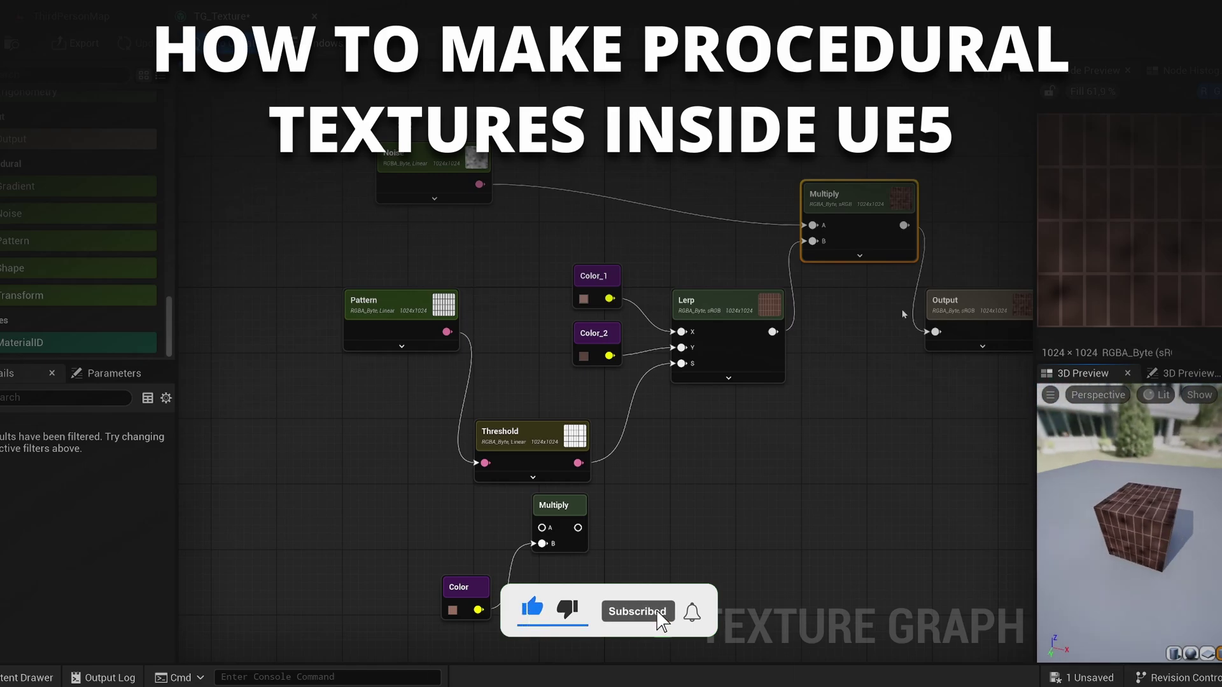
drag(853, 194, 852, 153)
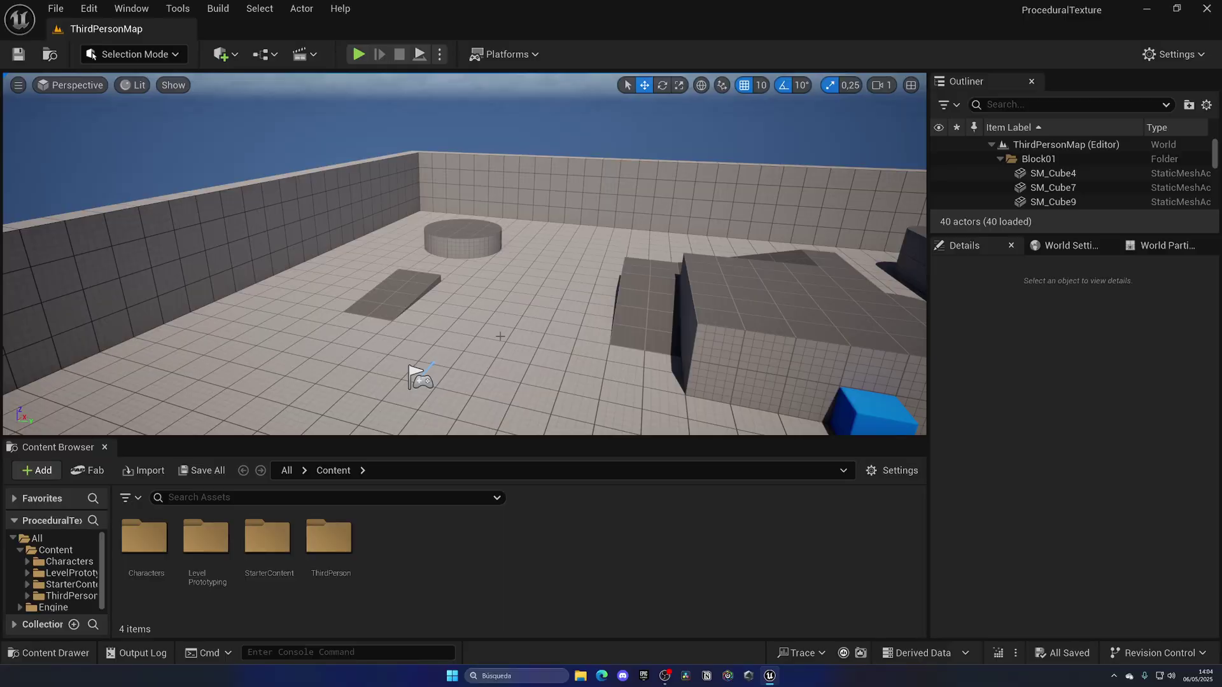
- Search the project's plugins for "texture gra", check whether TextureGraph is enabled, and close the plugin list
click(94, 13)
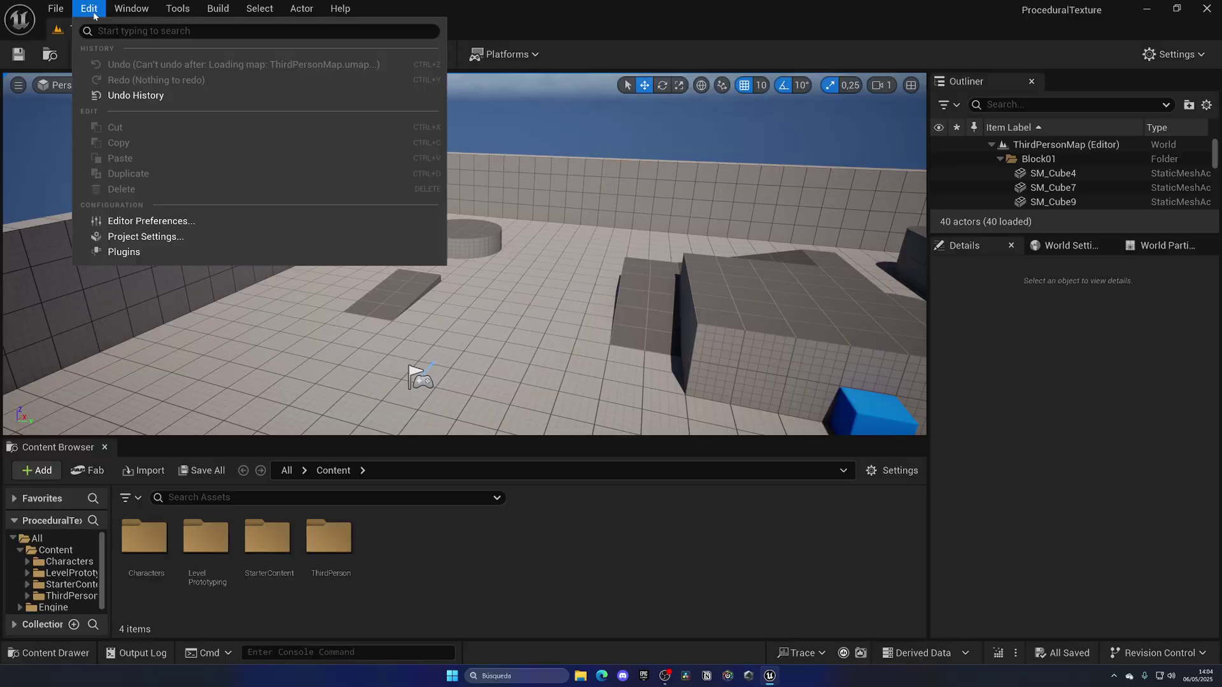
click(123, 251)
text(textue)
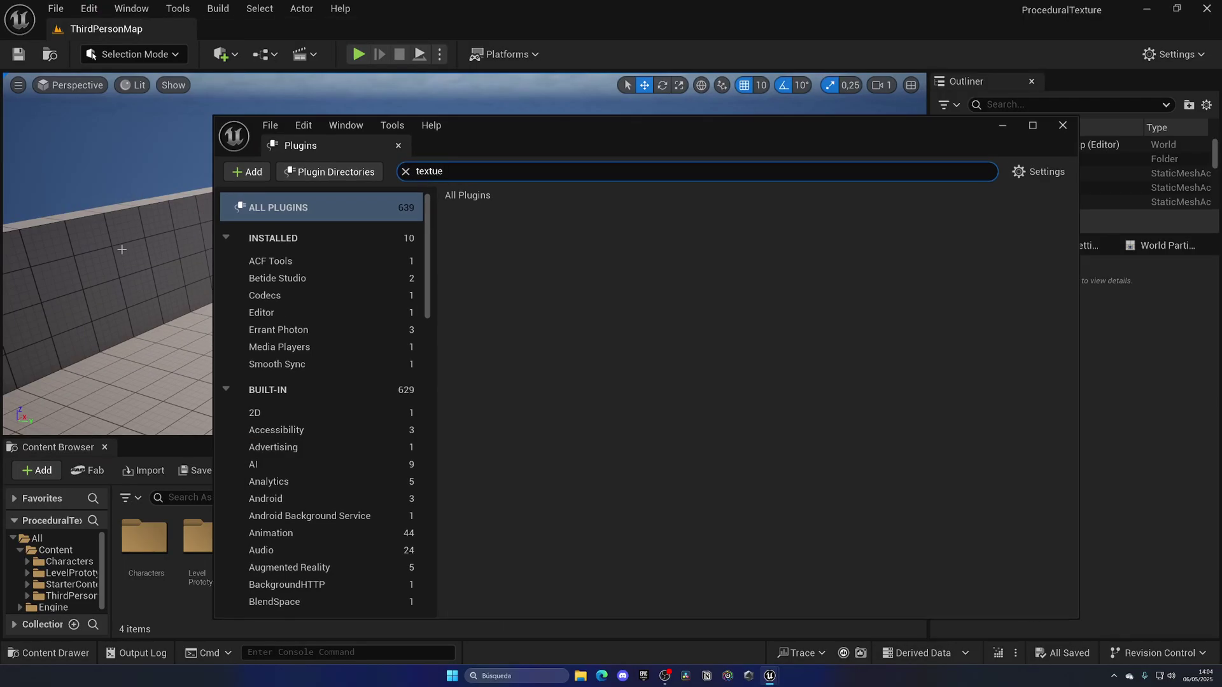
key(BackSpace)
text(re gra)
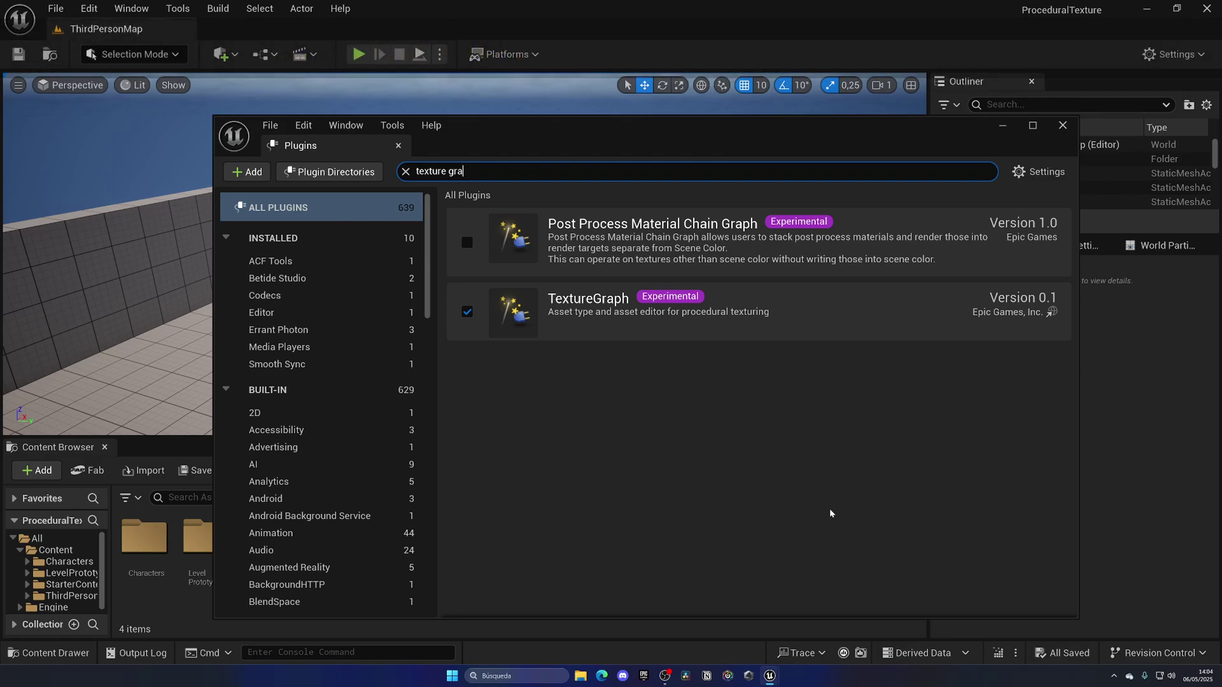
click(318, 147)
click(397, 145)
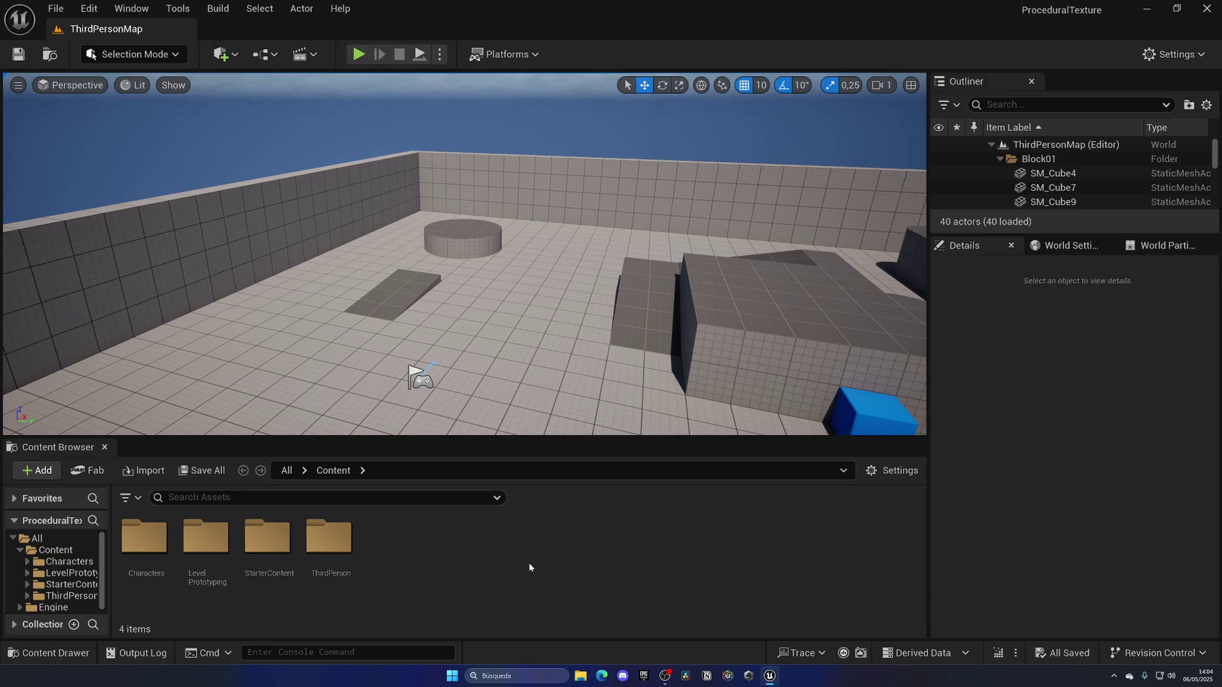
- Create a Texture Graph asset named TG_Texture in the Content folder
right_click(498, 568)
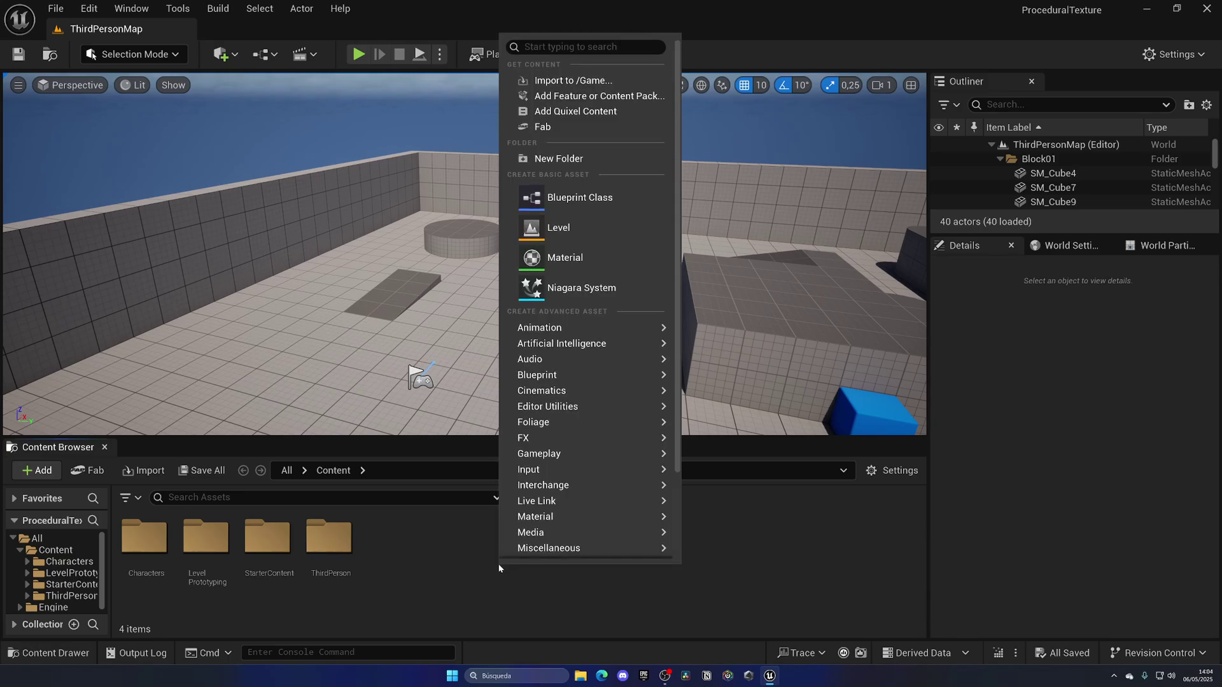
text(textu)
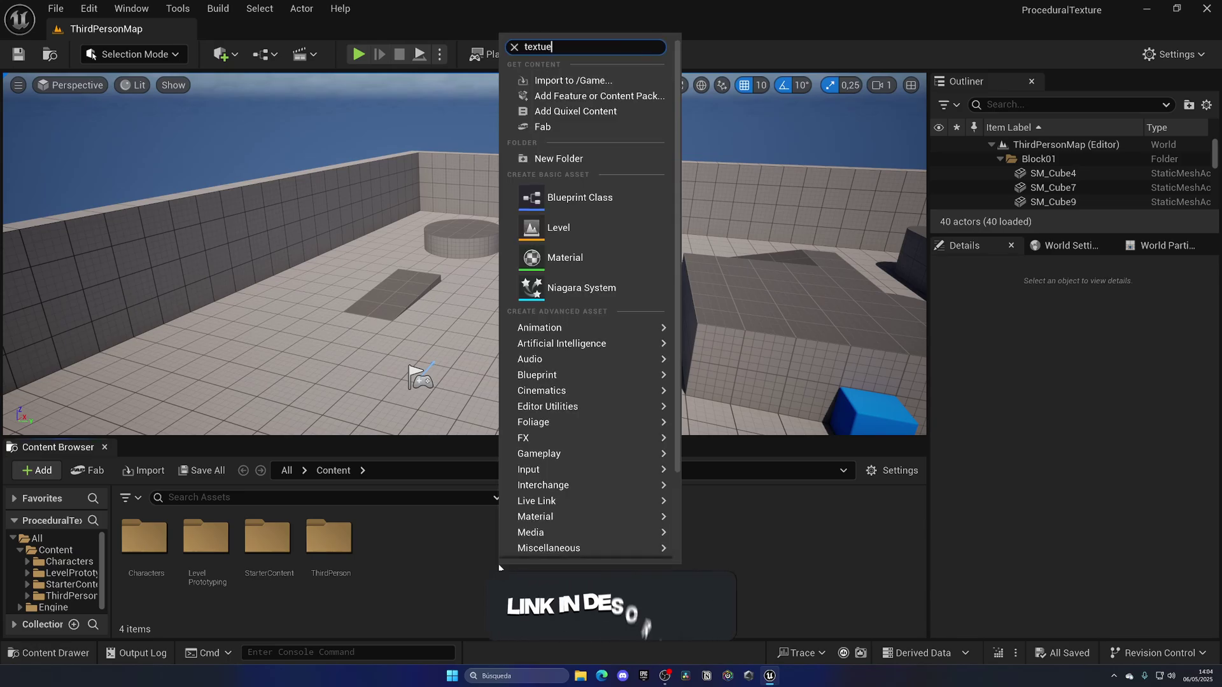
text(re)
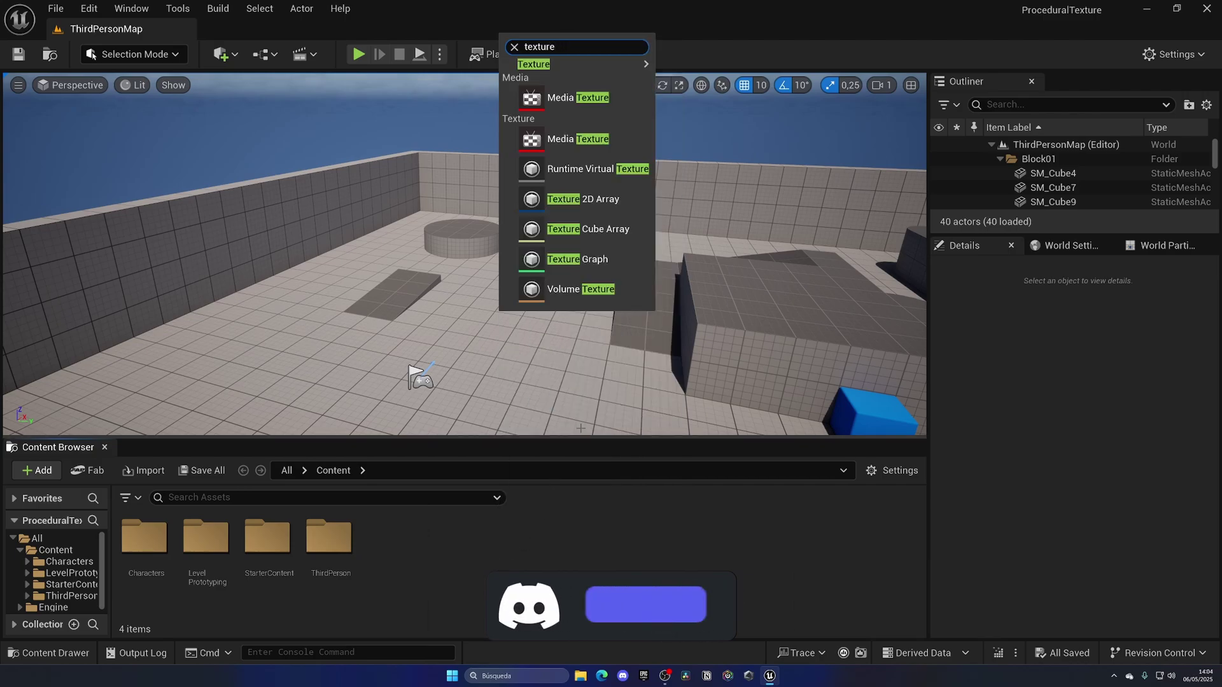
click(604, 259)
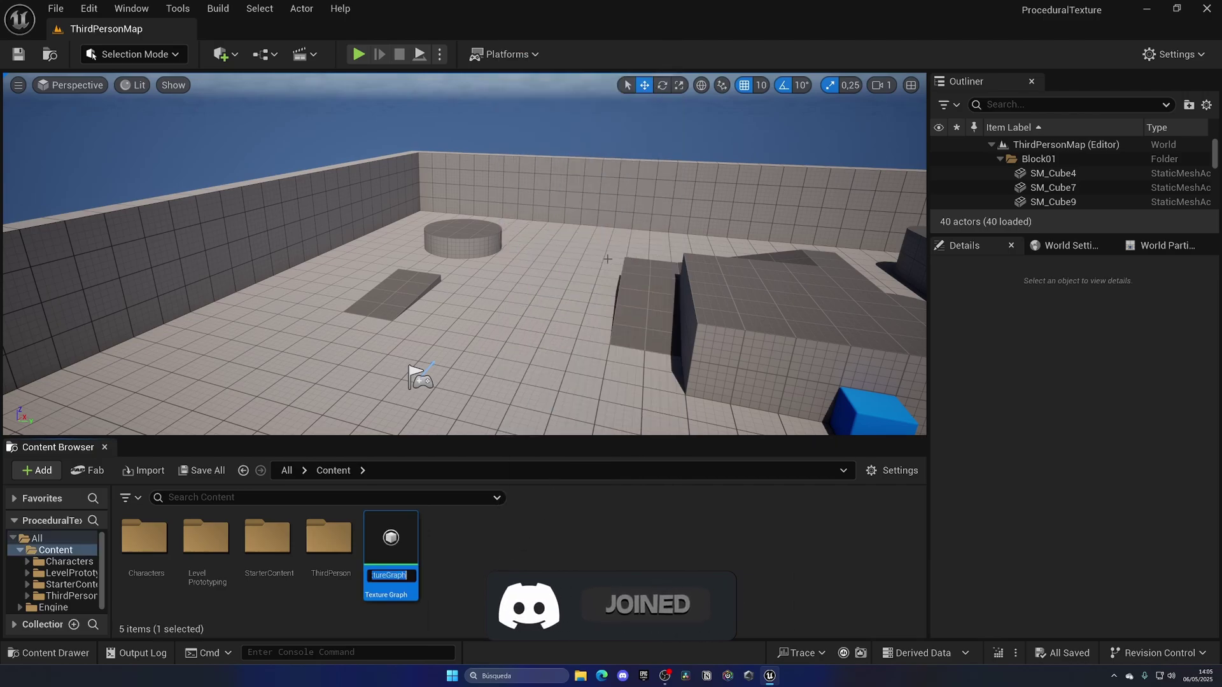
text(TG_)
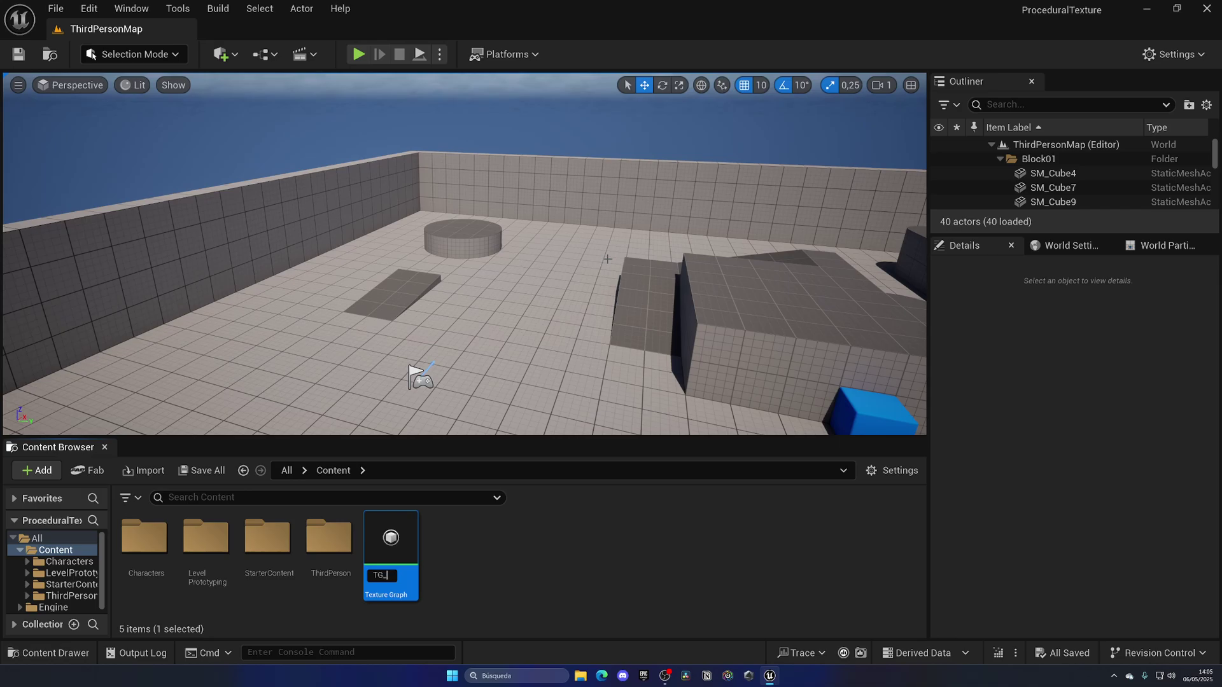
text(Texture)
key(Return)
- Open TG_Texture in its graph editor and dock that editor beside the ThirdPersonMap level
drag(287, 105, 287, 36)
scroll(505, 250, down, 2)
right_drag(505, 250, 575, 300)
scroll(722, 255, down, 1)
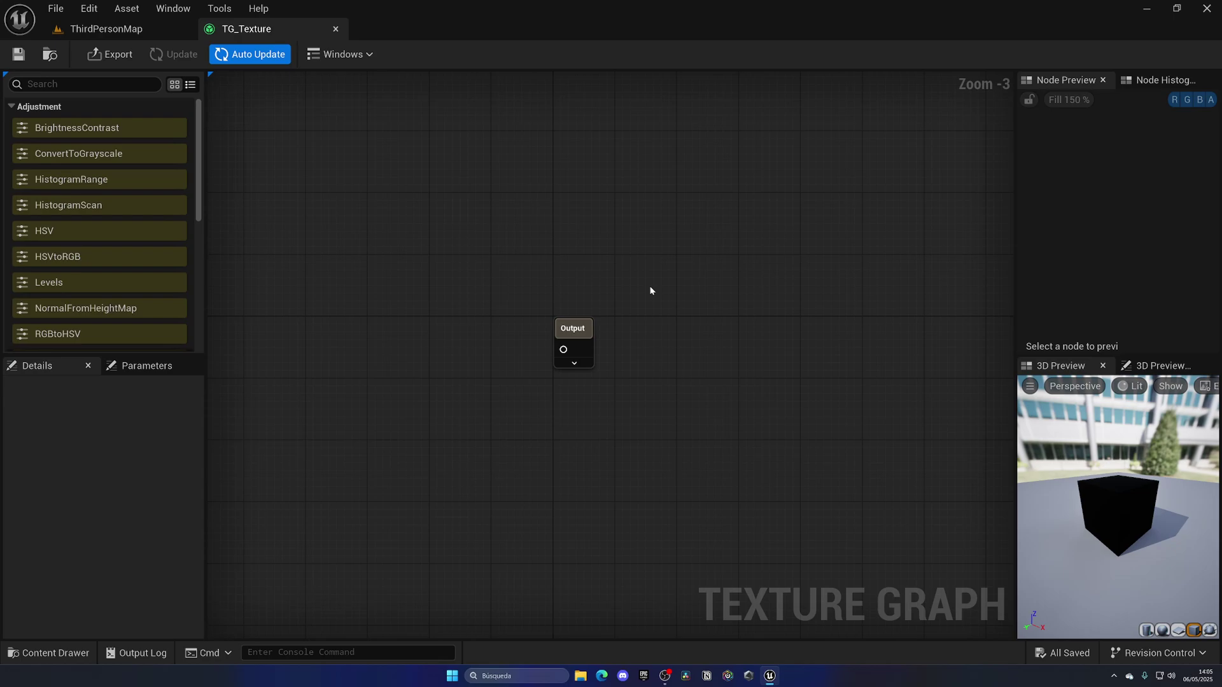
right_drag(701, 308, 769, 240)
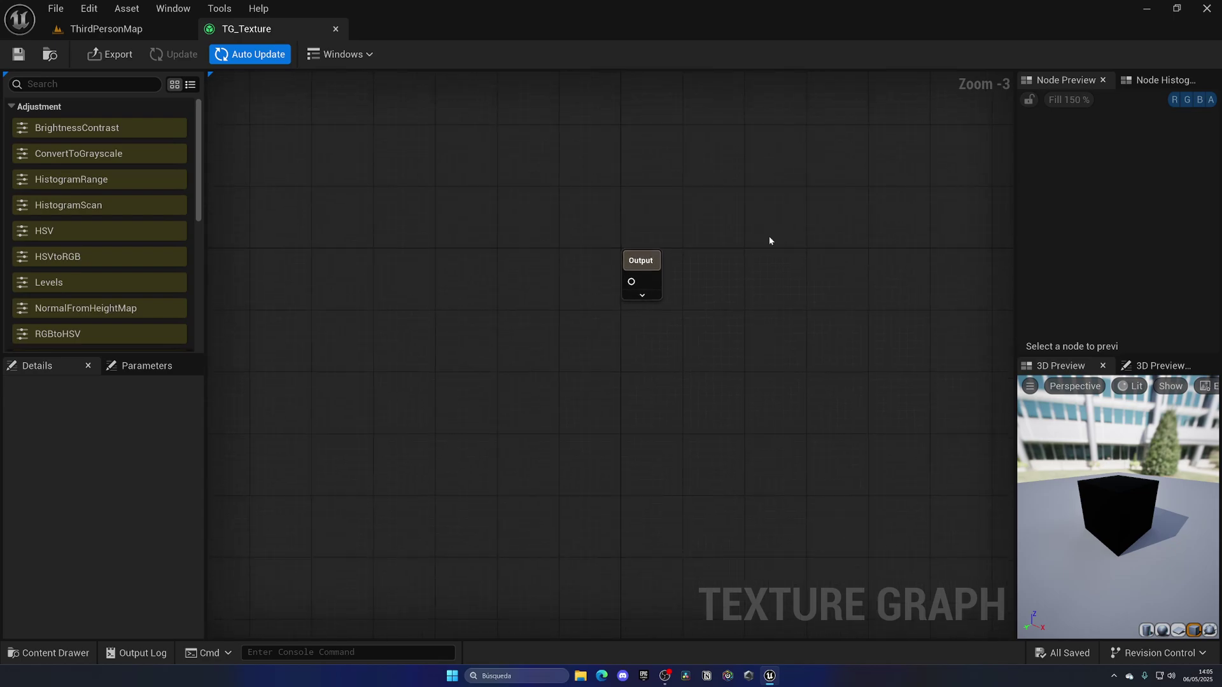
- Examine the Output node's file, size, texture format and compression settings
click(641, 268)
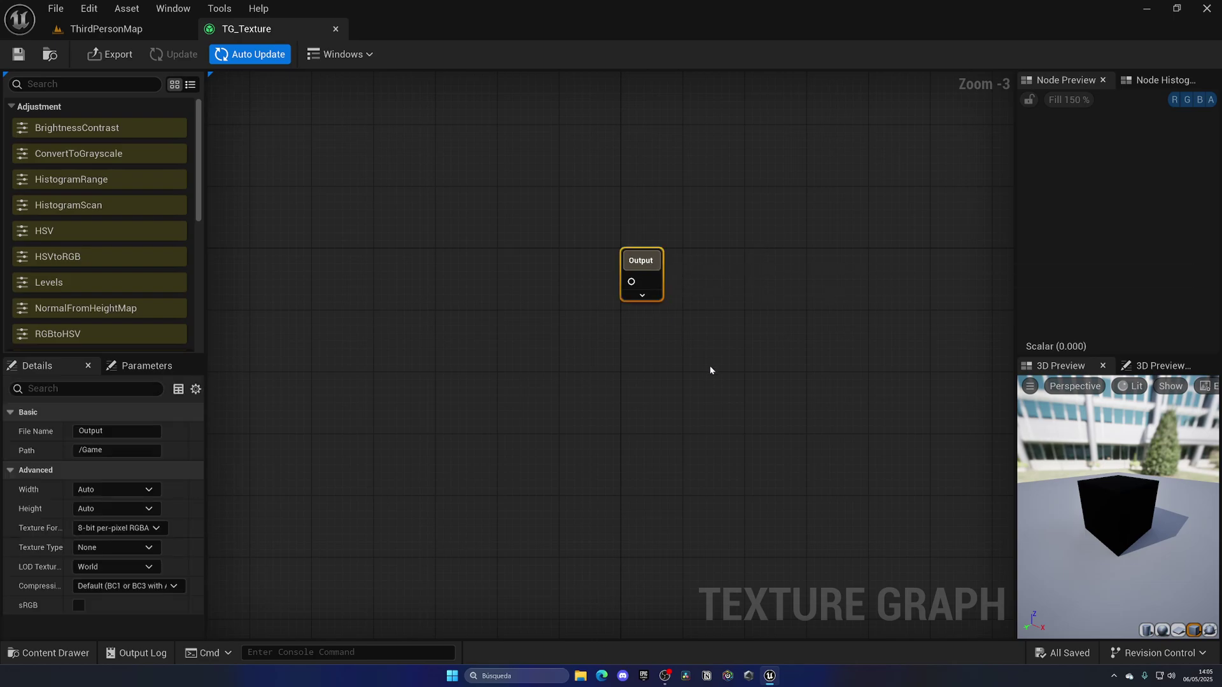
drag(352, 150, 891, 538)
click(553, 399)
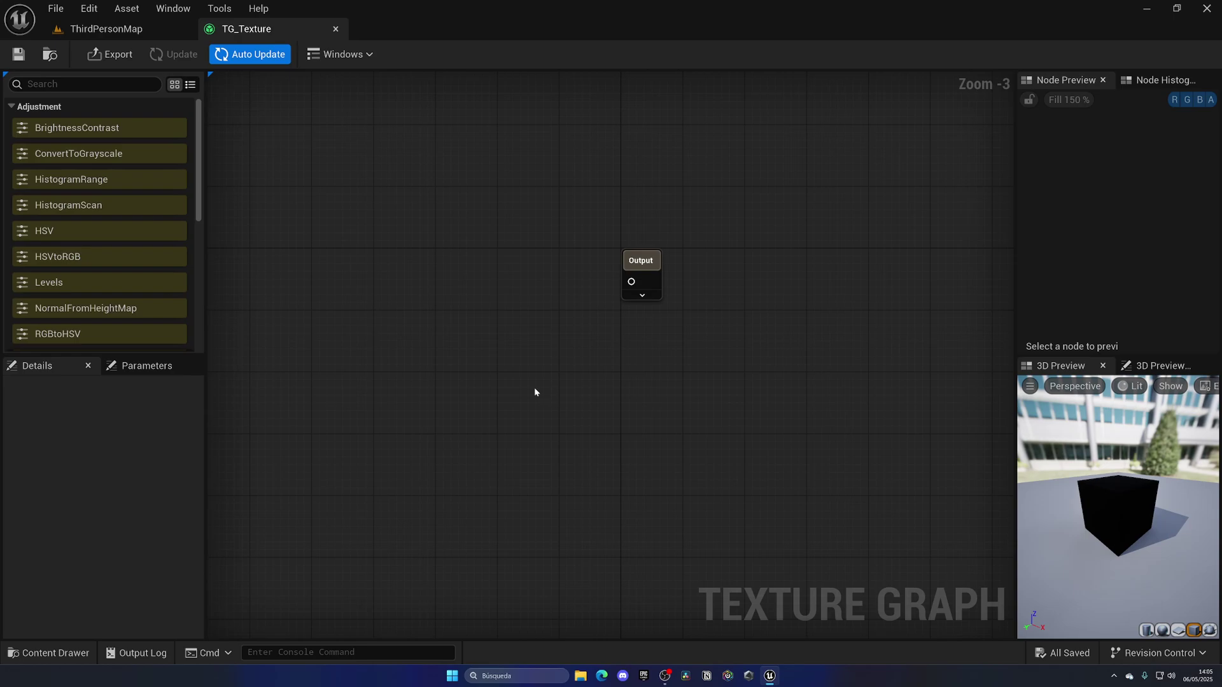
click(650, 269)
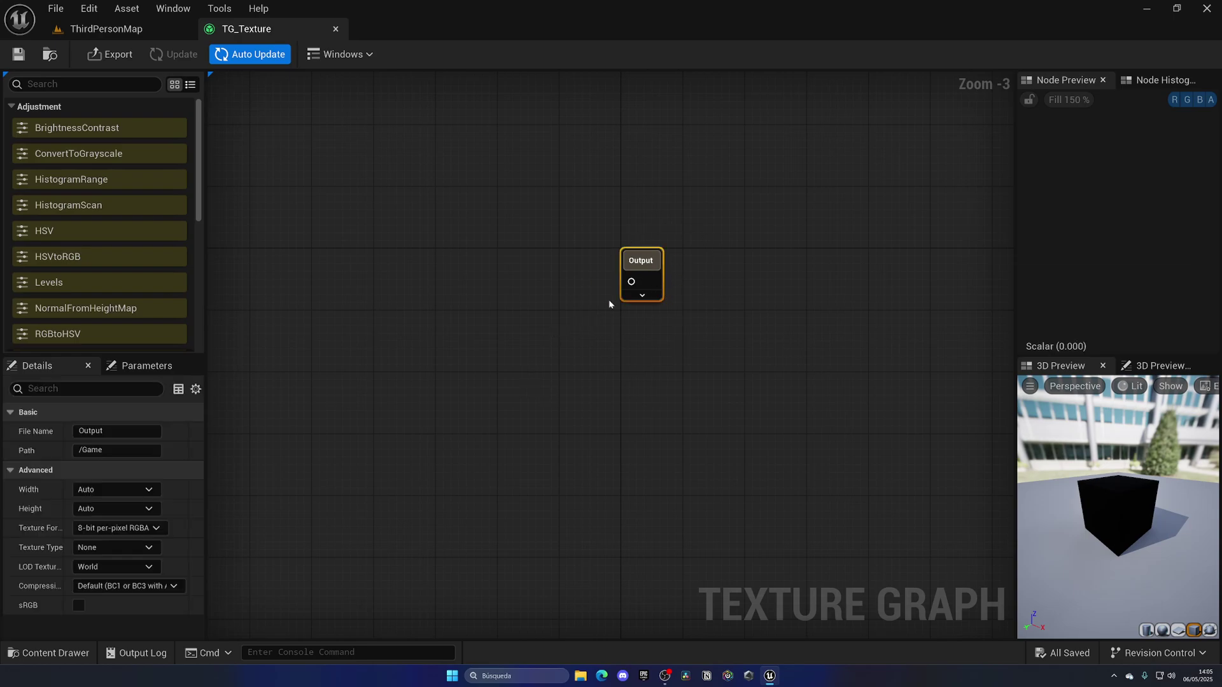
click(666, 362)
- Try adding several sample nodes from the node palette to the graph, deleting each one again
scroll(105, 203, down, 10)
scroll(107, 308, down, 10)
scroll(109, 308, up, 20)
drag(53, 233, 437, 292)
key(Delete)
drag(105, 210, 463, 384)
key(Delete)
drag(115, 308, 419, 366)
key(Delete)
scroll(128, 270, down, 10)
drag(84, 201, 417, 331)
key(Delete)
- Browse the available node categories, from Adjustment and Input to Procedural and Utilities
right_click(439, 301)
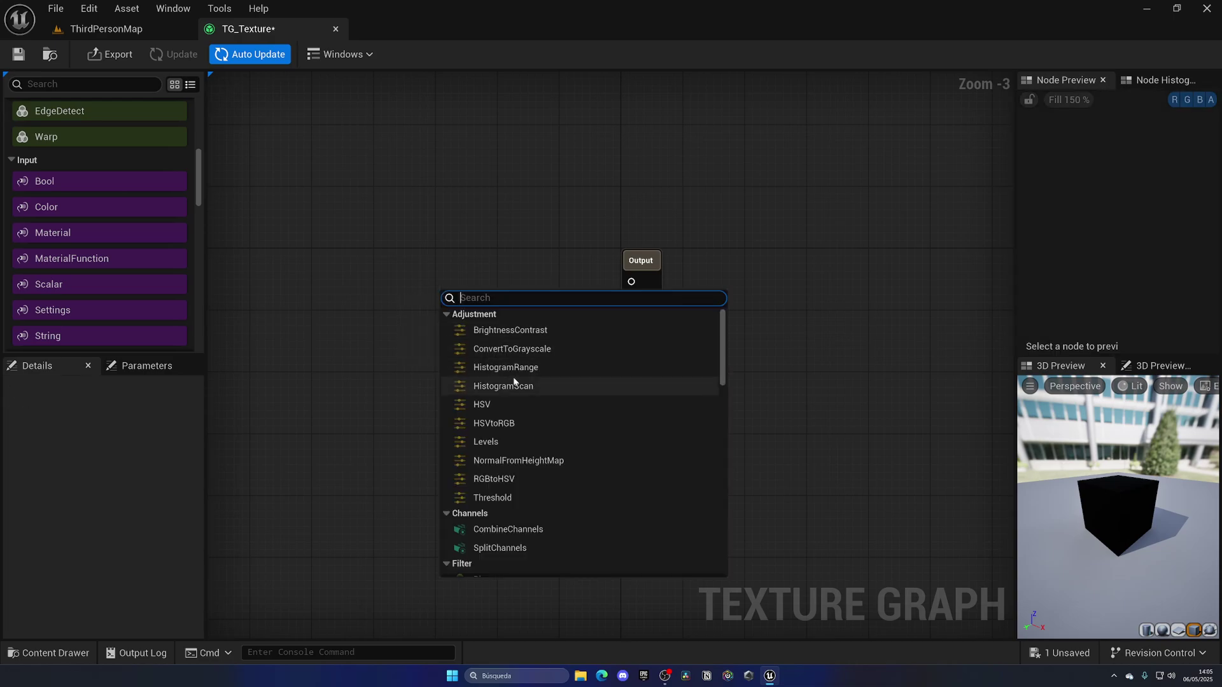
scroll(514, 384, down, 10)
scroll(522, 428, up, 10)
click(487, 244)
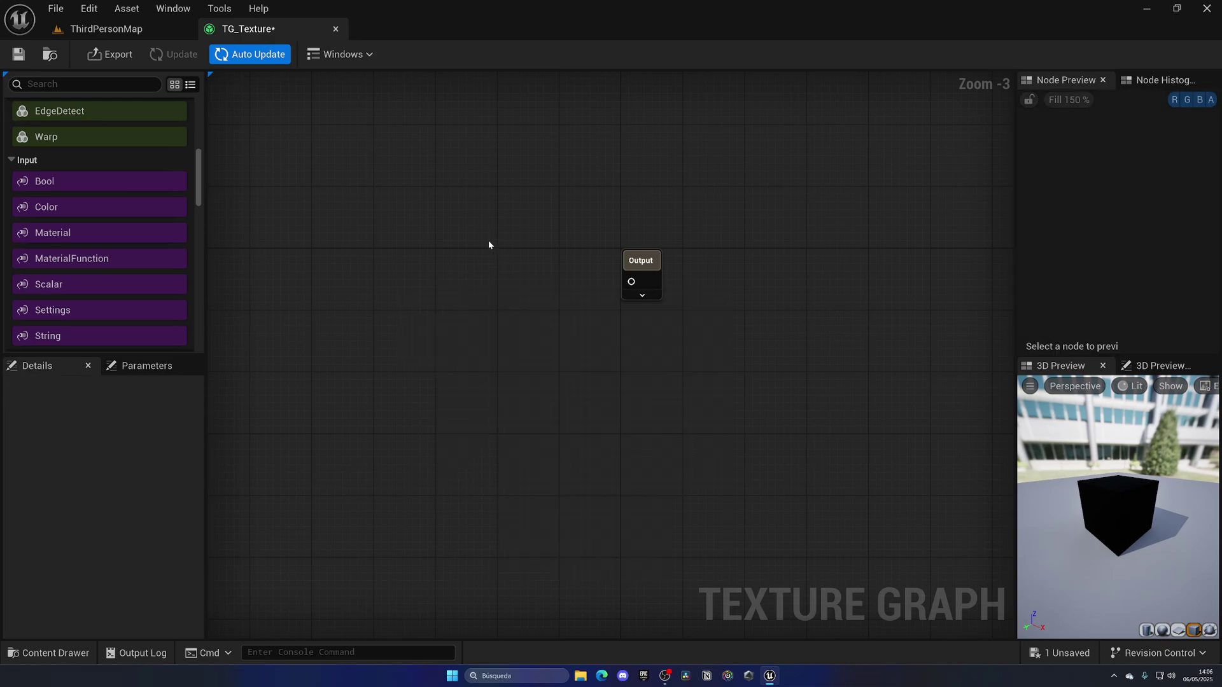
scroll(172, 243, up, 5)
scroll(140, 207, down, 10)
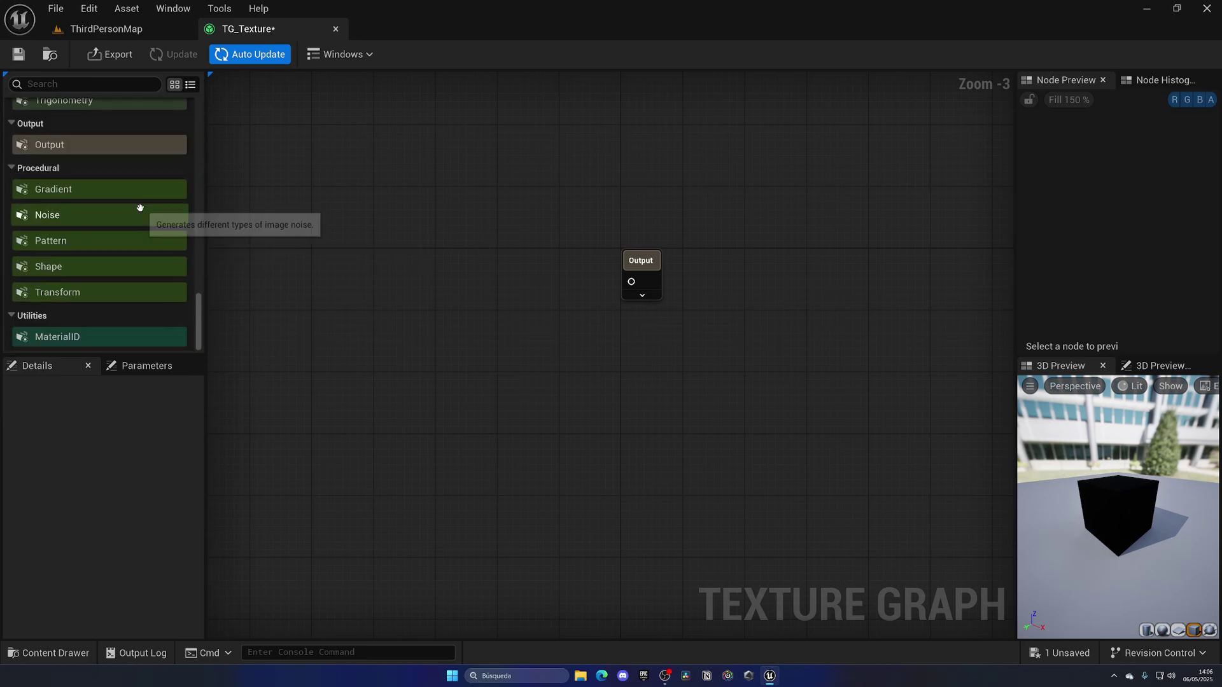
scroll(133, 261, up, 10)
scroll(142, 276, down, 6)
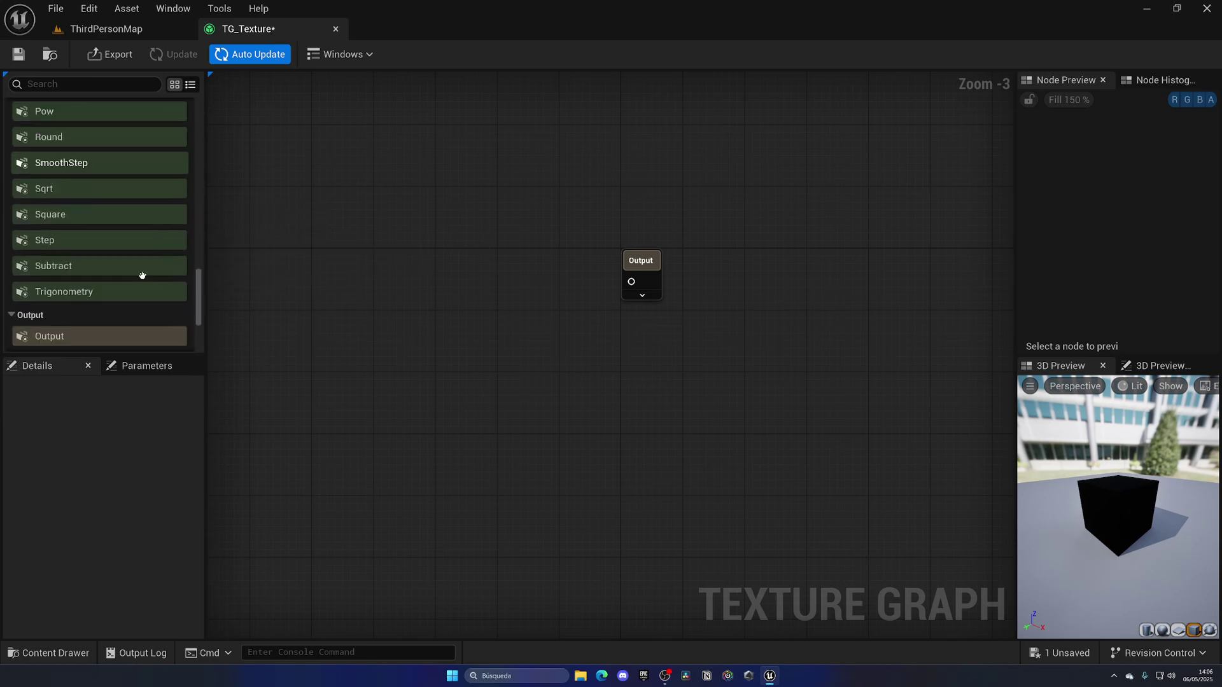
scroll(143, 275, down, 3)
drag(198, 319, 204, 180)
scroll(203, 180, down, 5)
scroll(197, 272, up, 12)
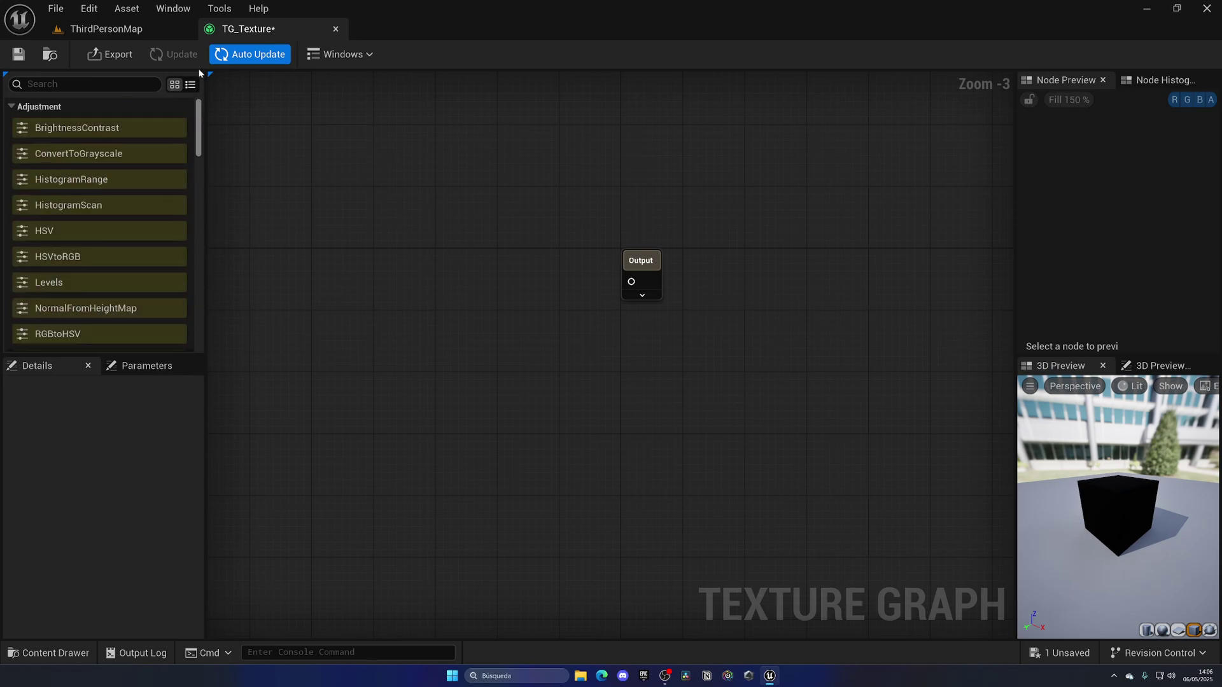
click(652, 278)
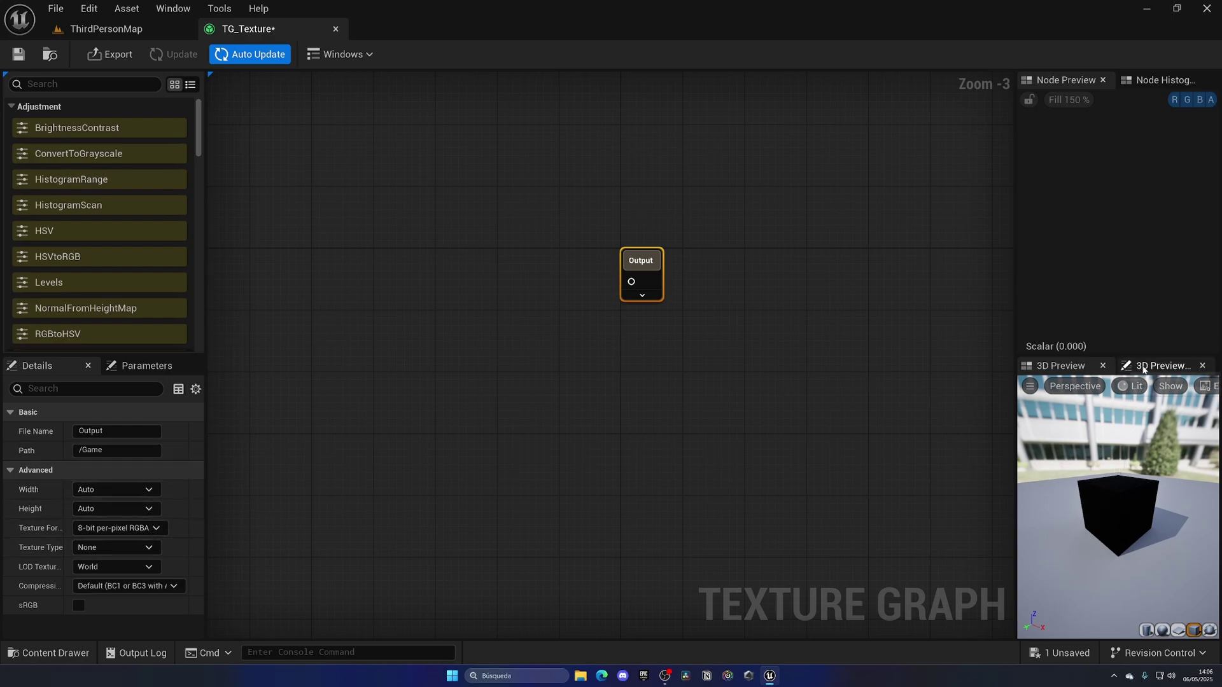
click(666, 254)
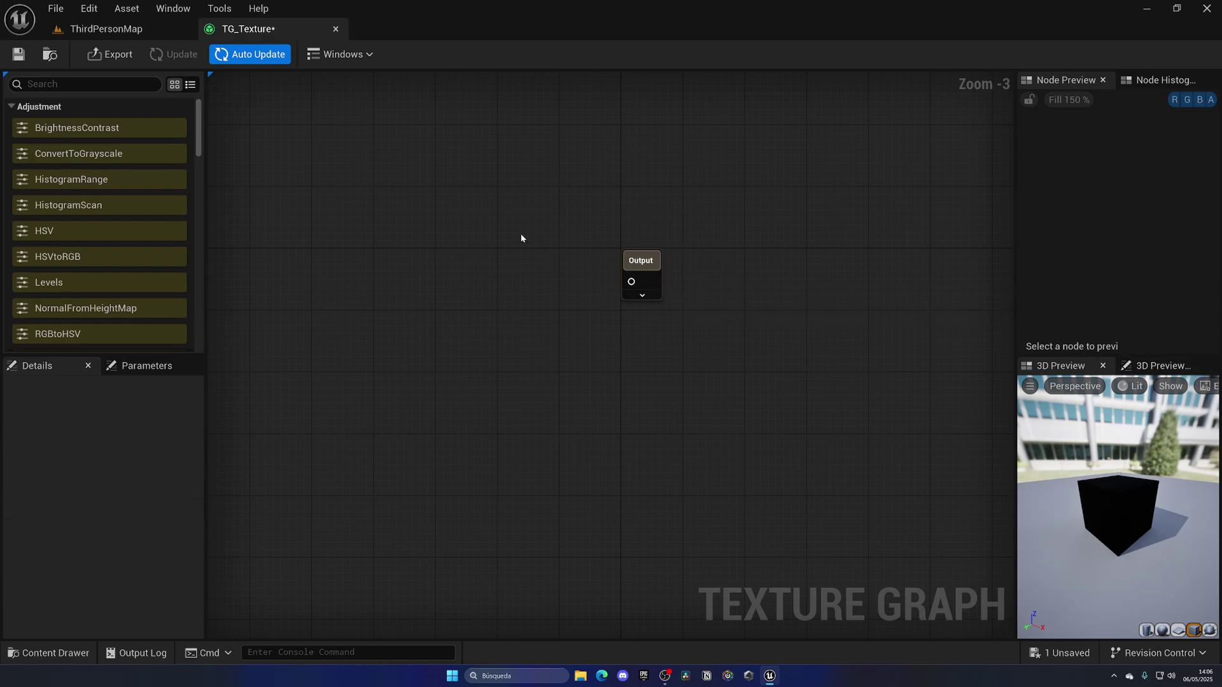
click(642, 260)
click(530, 296)
drag(545, 218, 810, 375)
click(808, 379)
- Add a Color input node with its default name and place it level with the Output node, on its left
right_drag(538, 369, 481, 444)
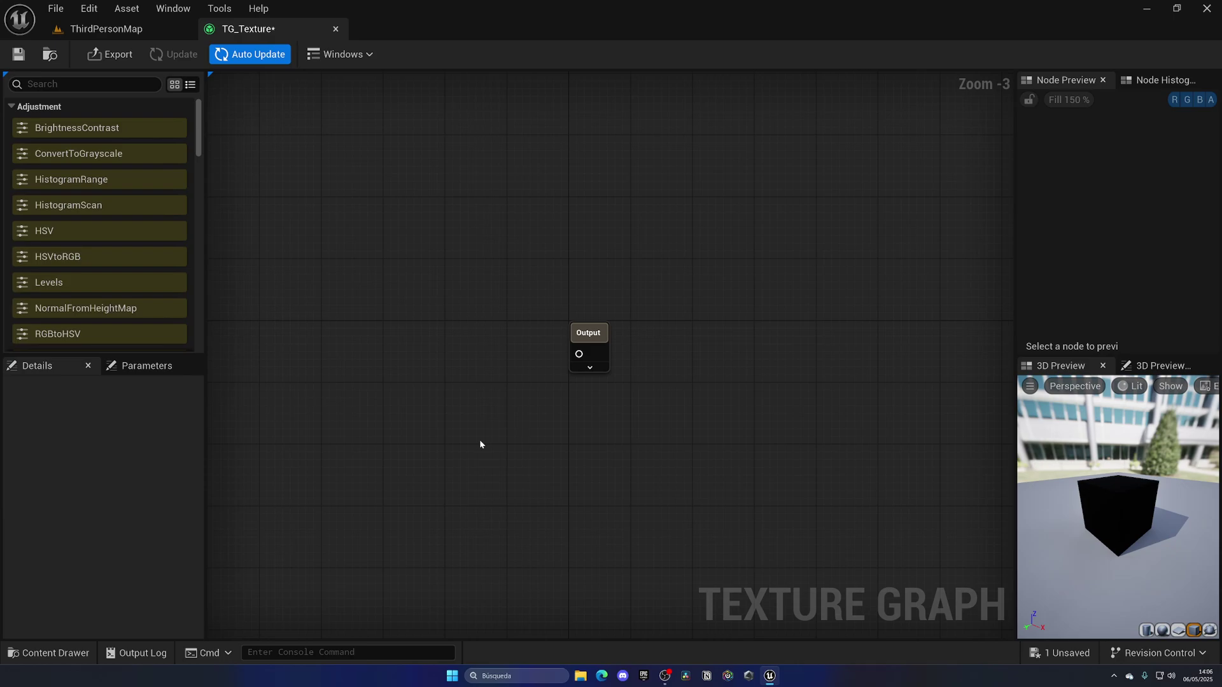
right_click(420, 346)
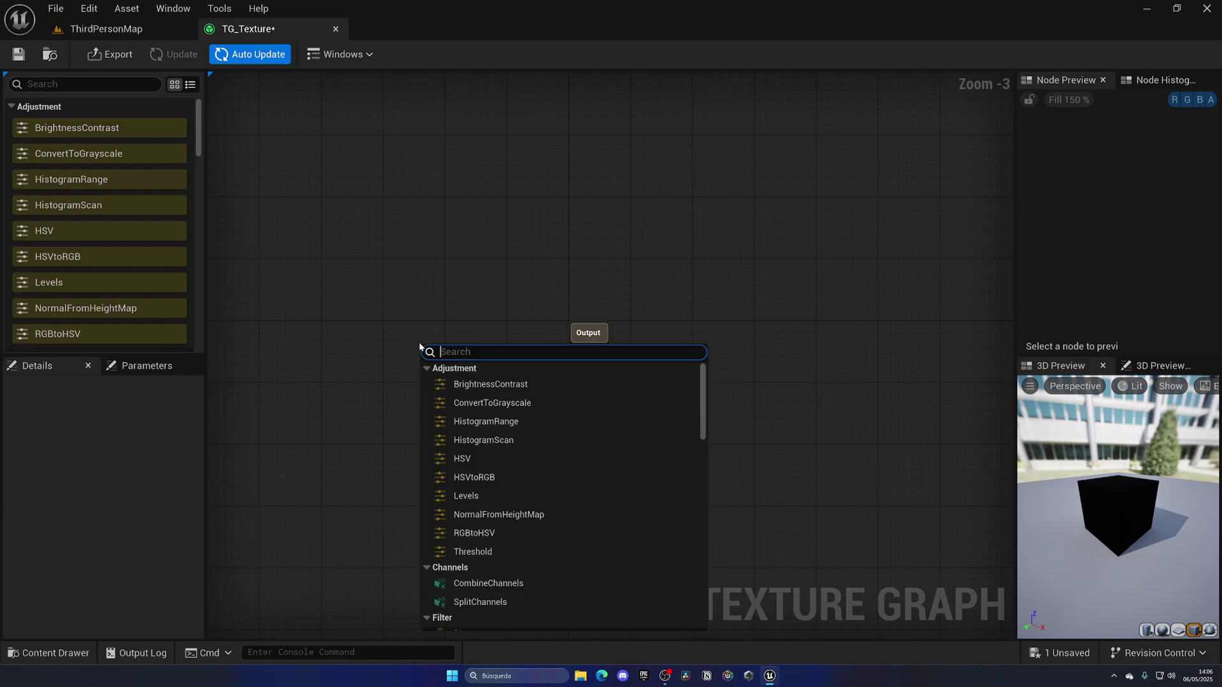
text(color)
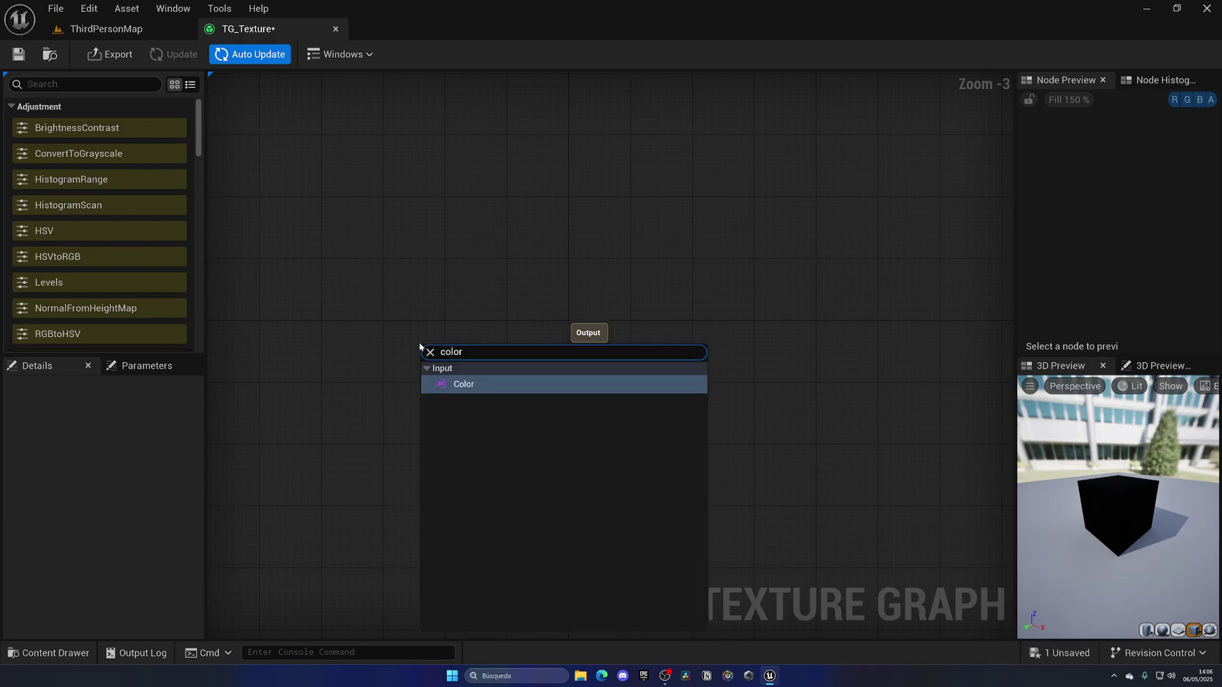
click(500, 383)
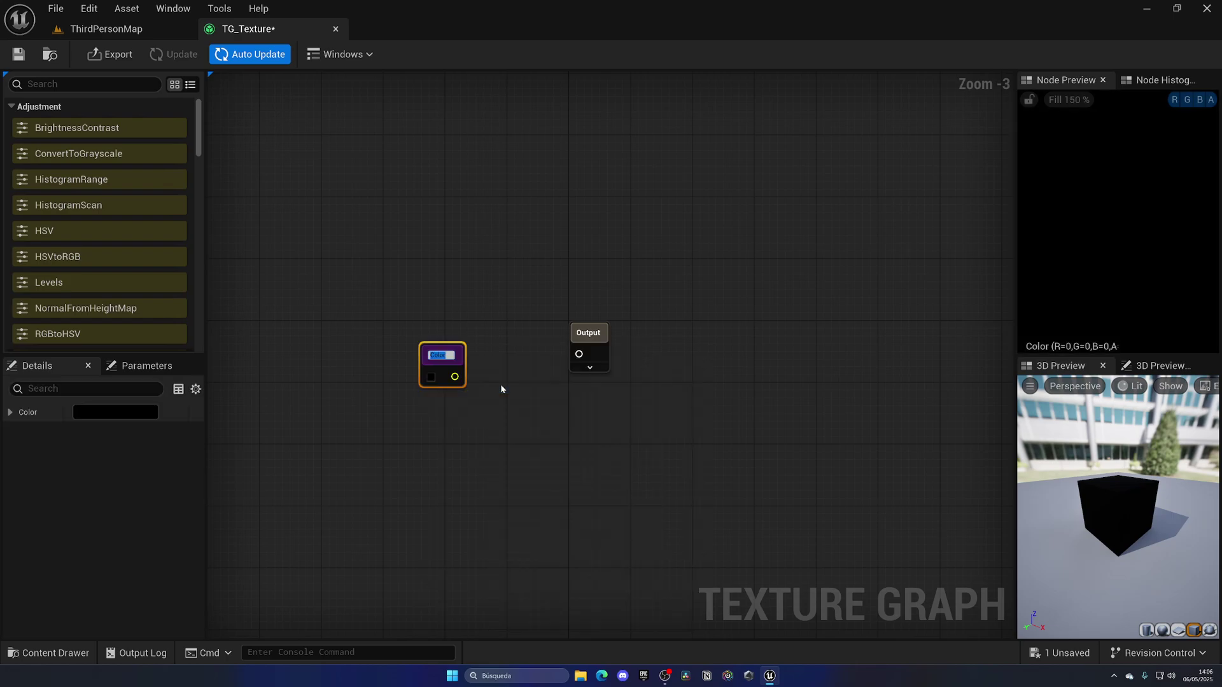
click(438, 423)
drag(438, 357, 464, 334)
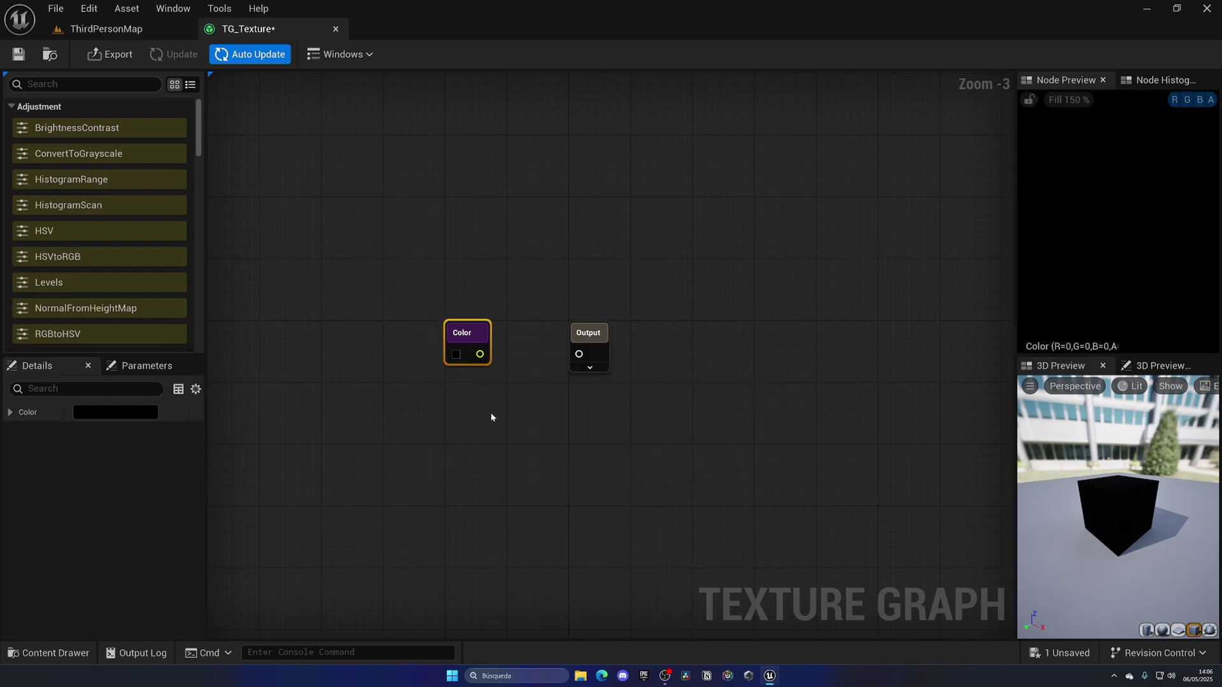
- Set the Color node to a bright blue (hex linear 0063FFFF) and connect it to the Output node
click(455, 354)
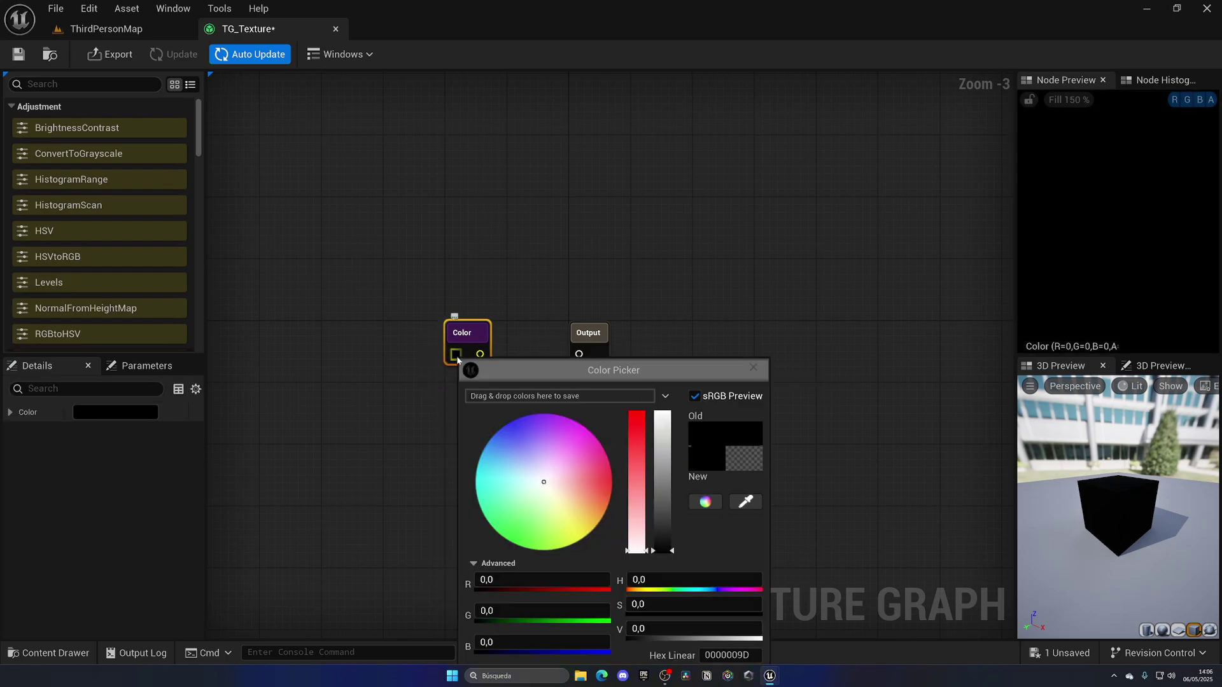
drag(509, 451, 471, 426)
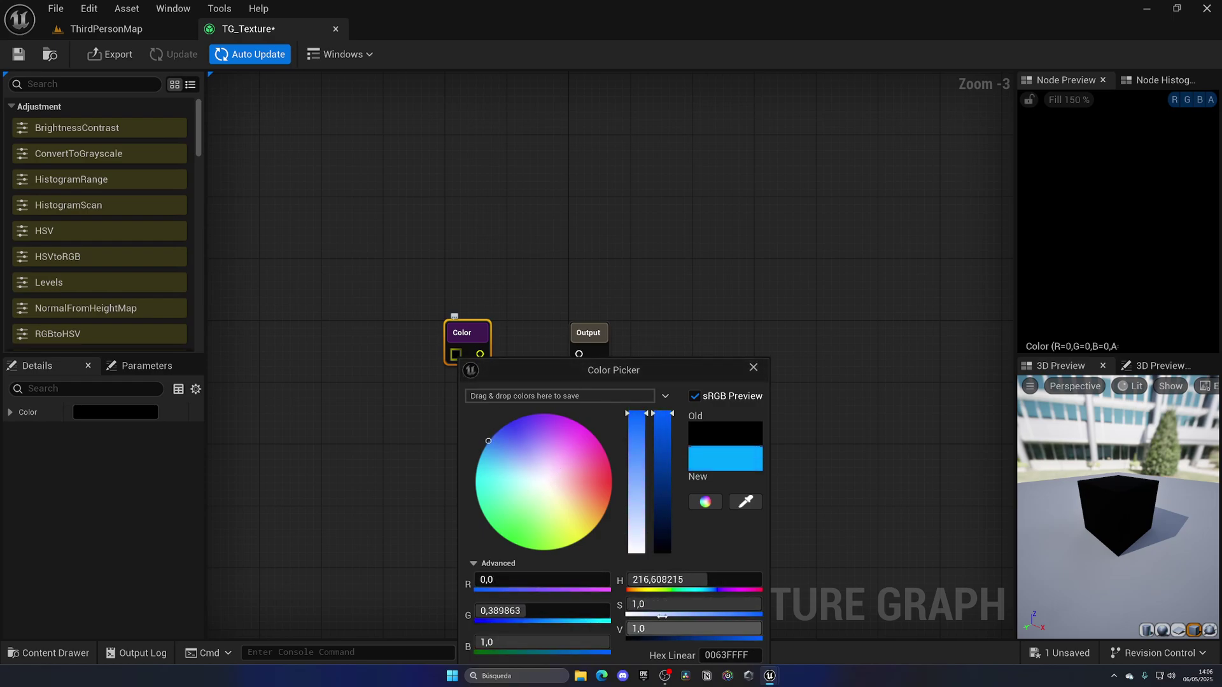
drag(644, 373, 677, 222)
click(684, 559)
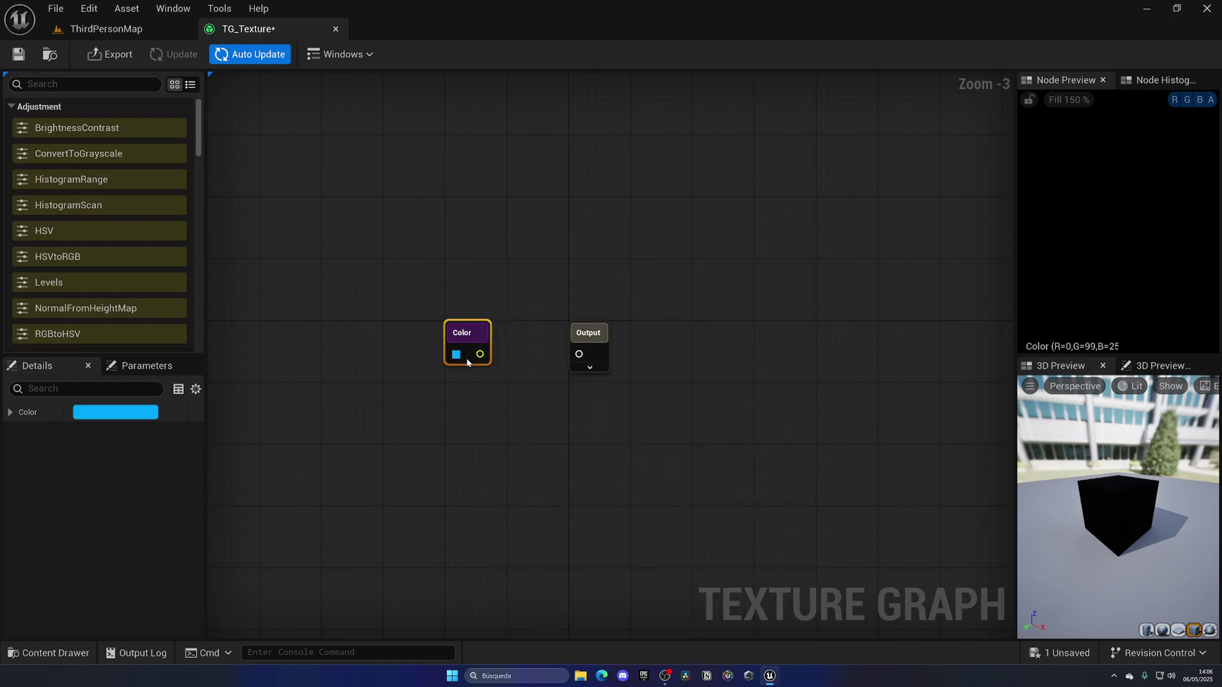
drag(577, 363, 578, 355)
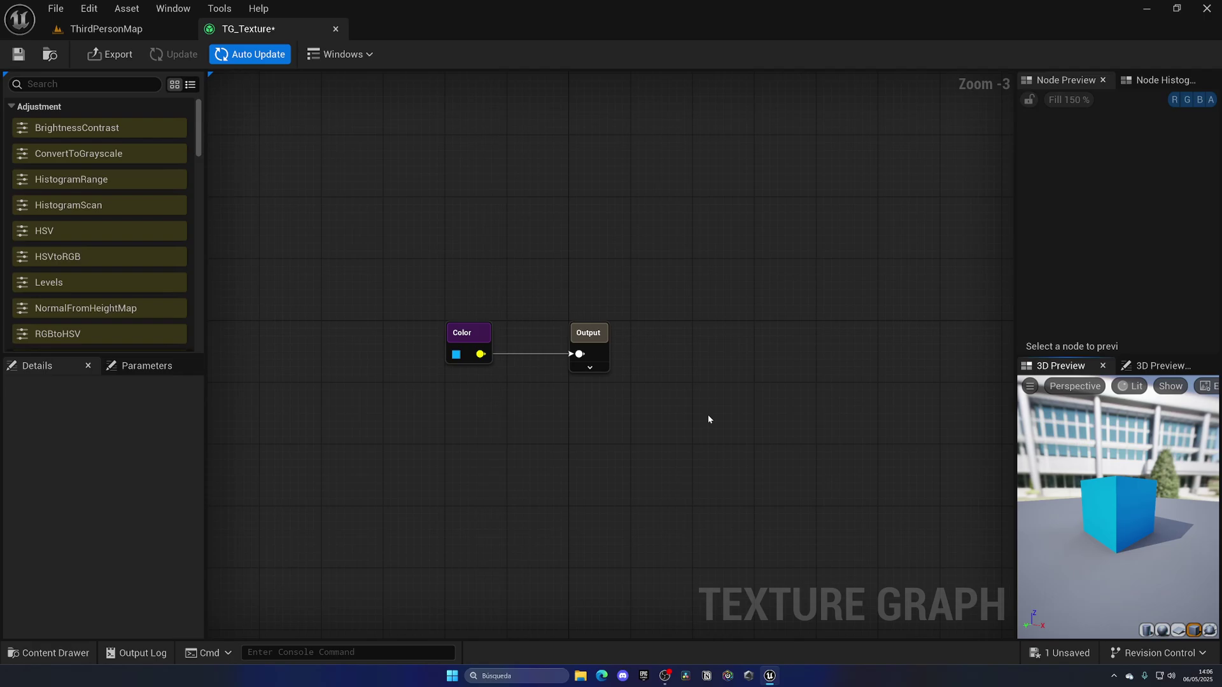
- Break the link between the Color and Output nodes and connect them again
right_drag(679, 415, 753, 400)
drag(460, 273, 793, 399)
click(793, 399)
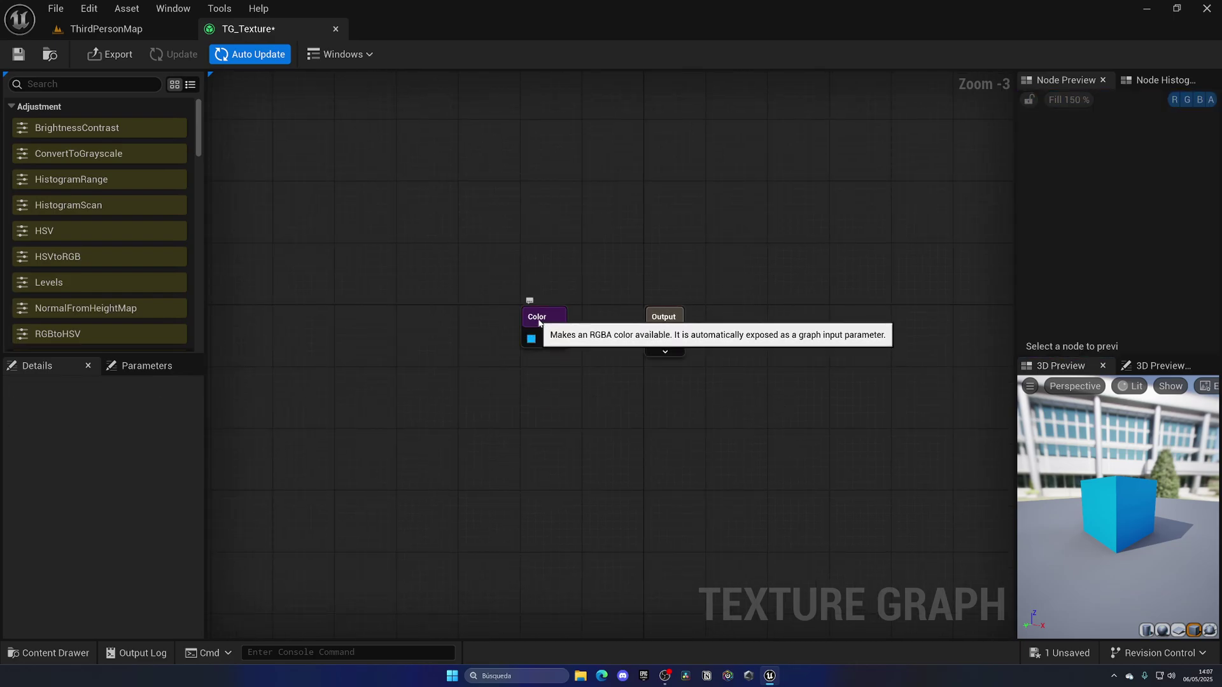
click(545, 342)
right_click(534, 408)
click(562, 361)
drag(556, 338, 655, 338)
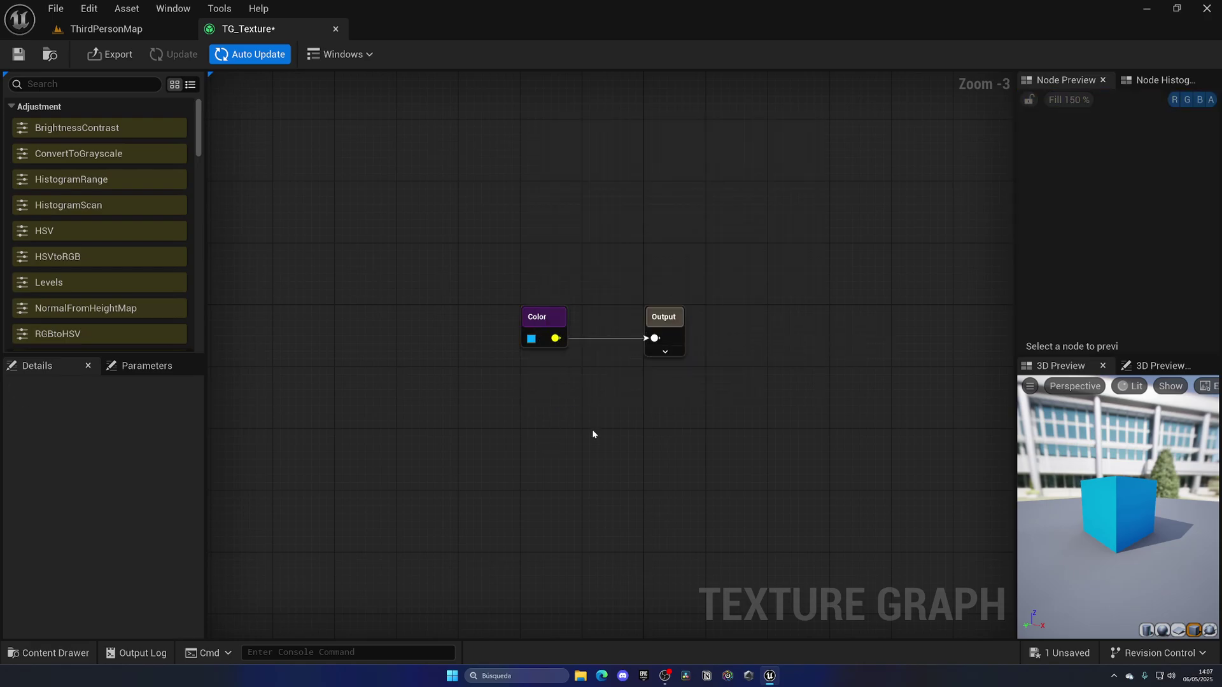
- Delete the Color node from the texture graph
click(525, 318)
key(Delete)
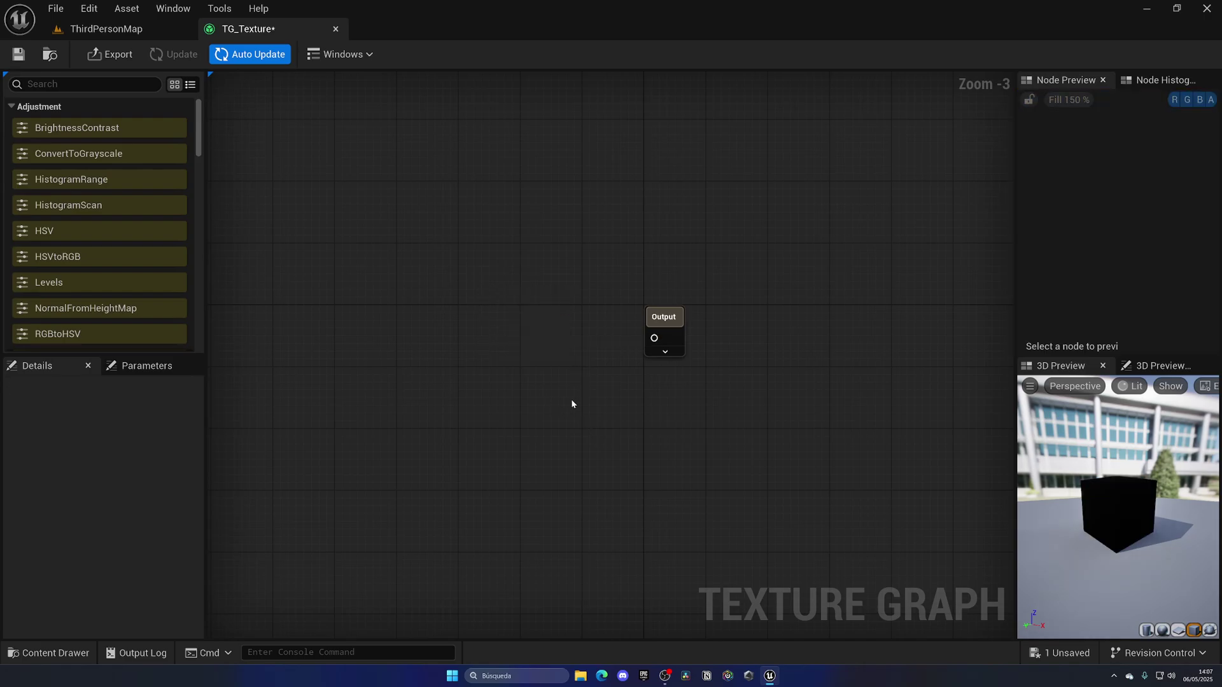
- Add a procedural Pattern node to the left of the Output node and connect its output to the Output node
right_click(444, 330)
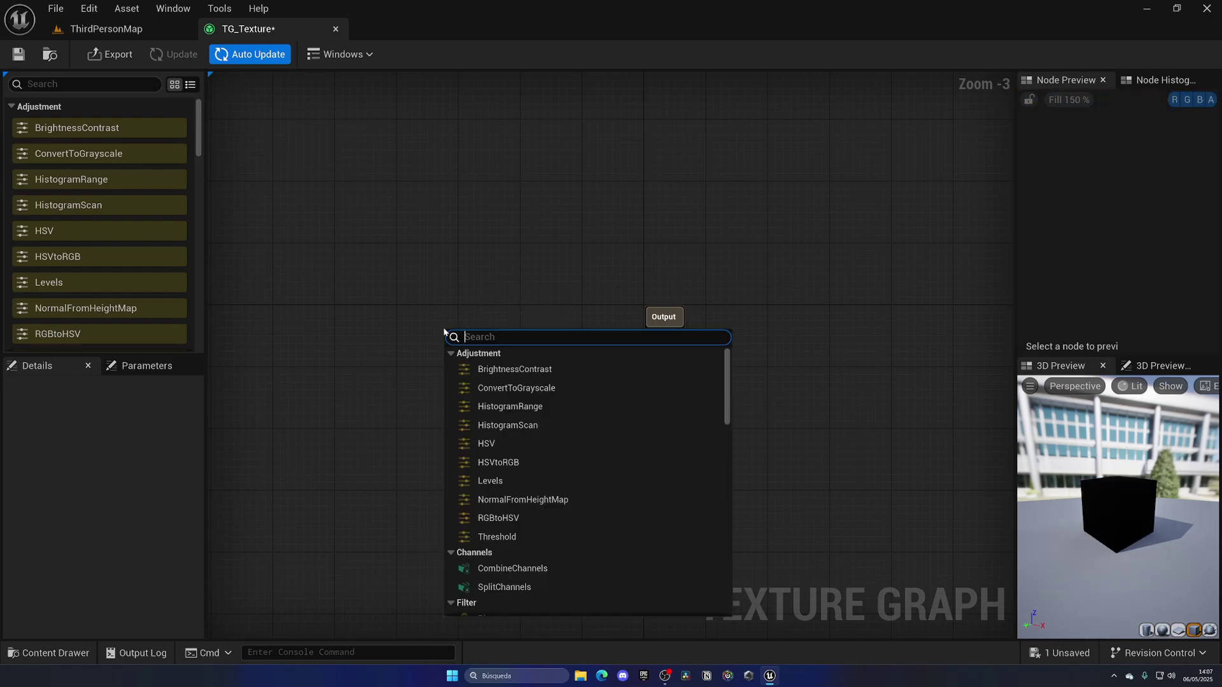
text(pat)
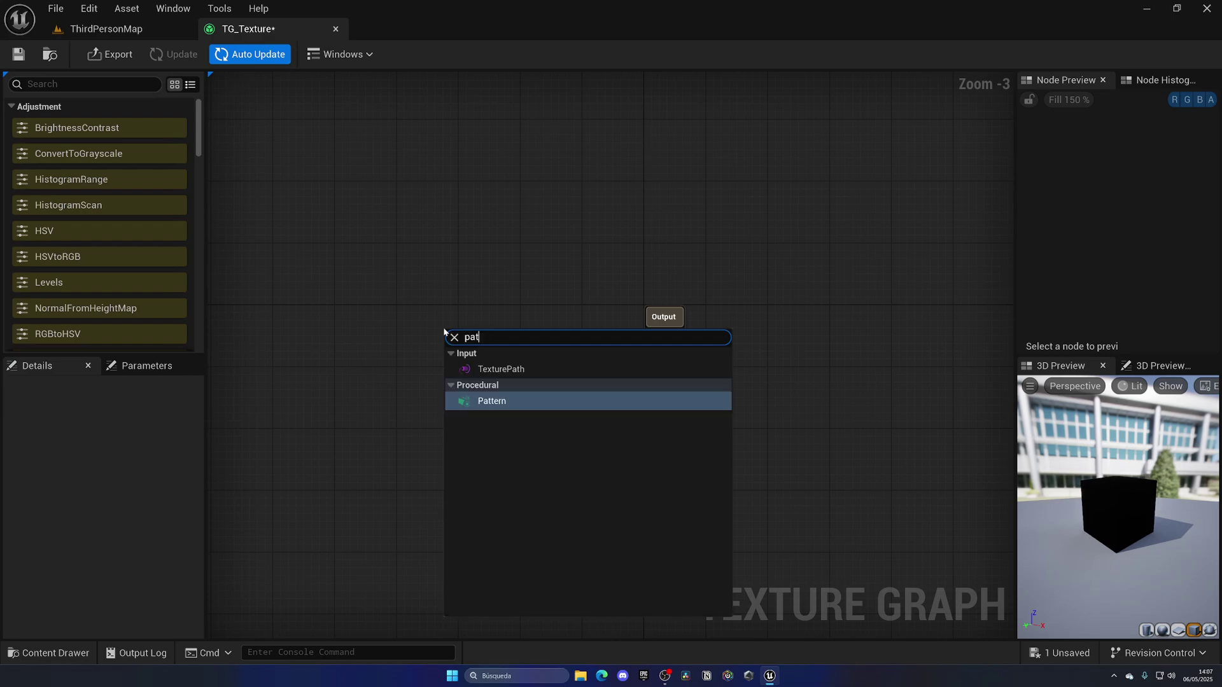
click(491, 401)
drag(490, 349, 444, 324)
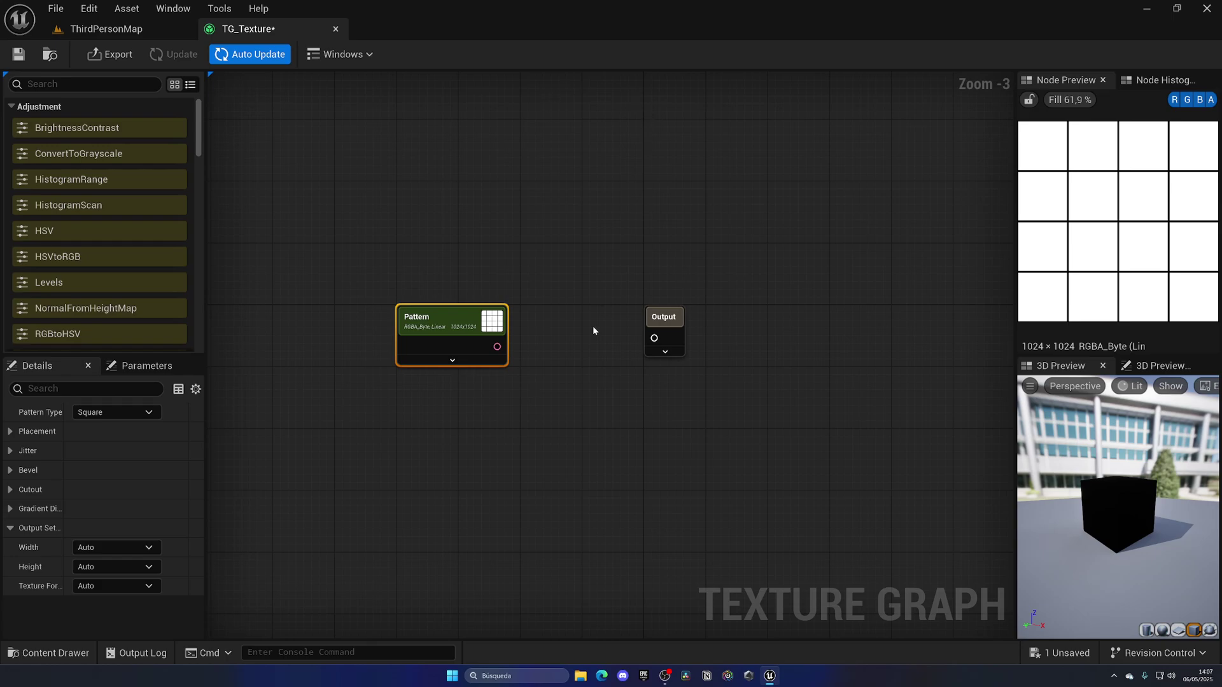
drag(497, 346, 656, 343)
click(775, 455)
drag(1131, 502, 1145, 491)
- Select the Pattern node and expand its Placement settings, keeping the Square pattern type
click(474, 327)
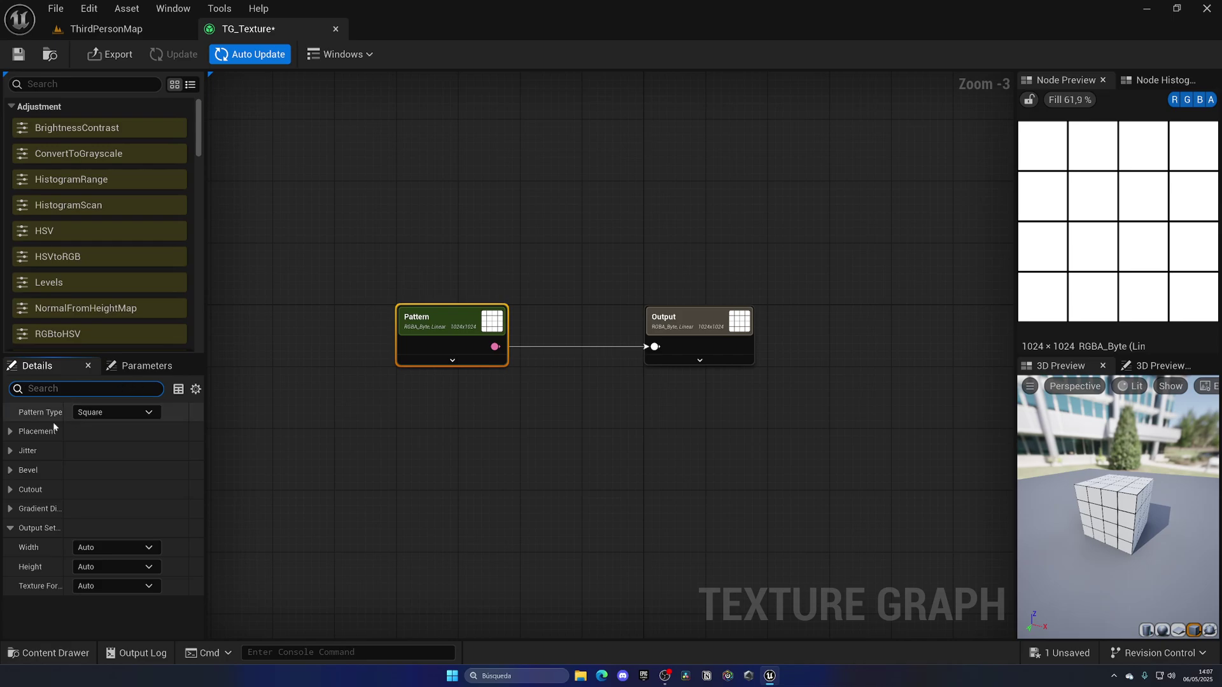
click(11, 432)
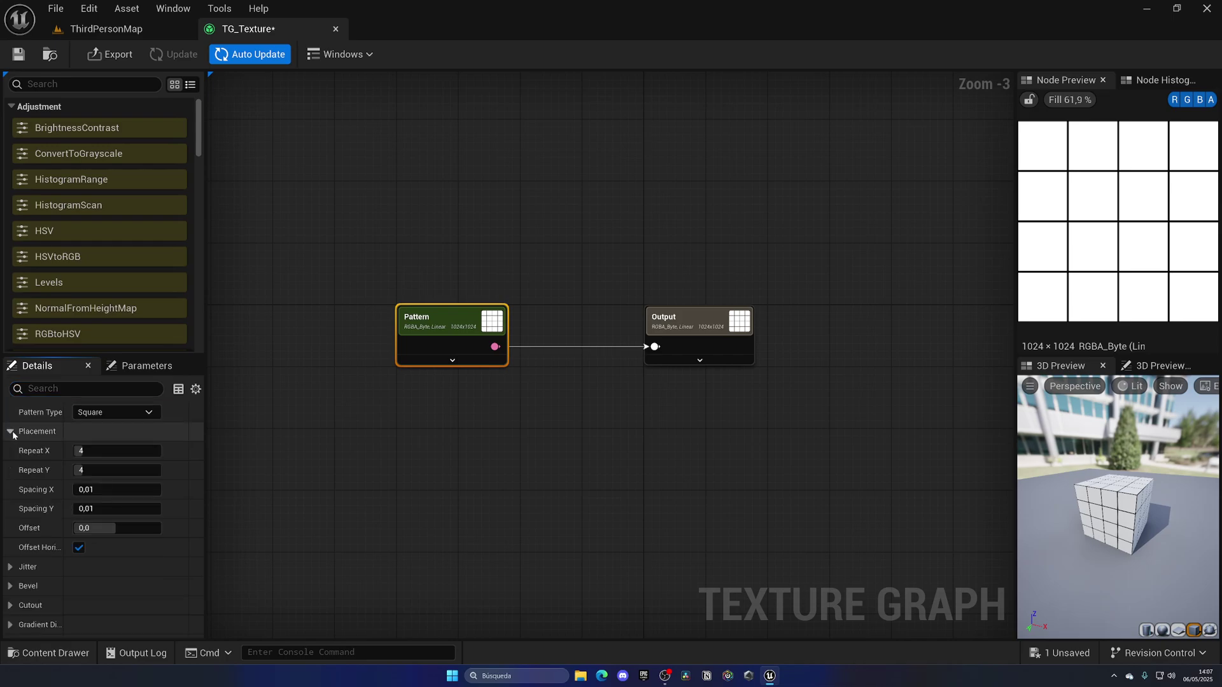
click(107, 413)
click(107, 424)
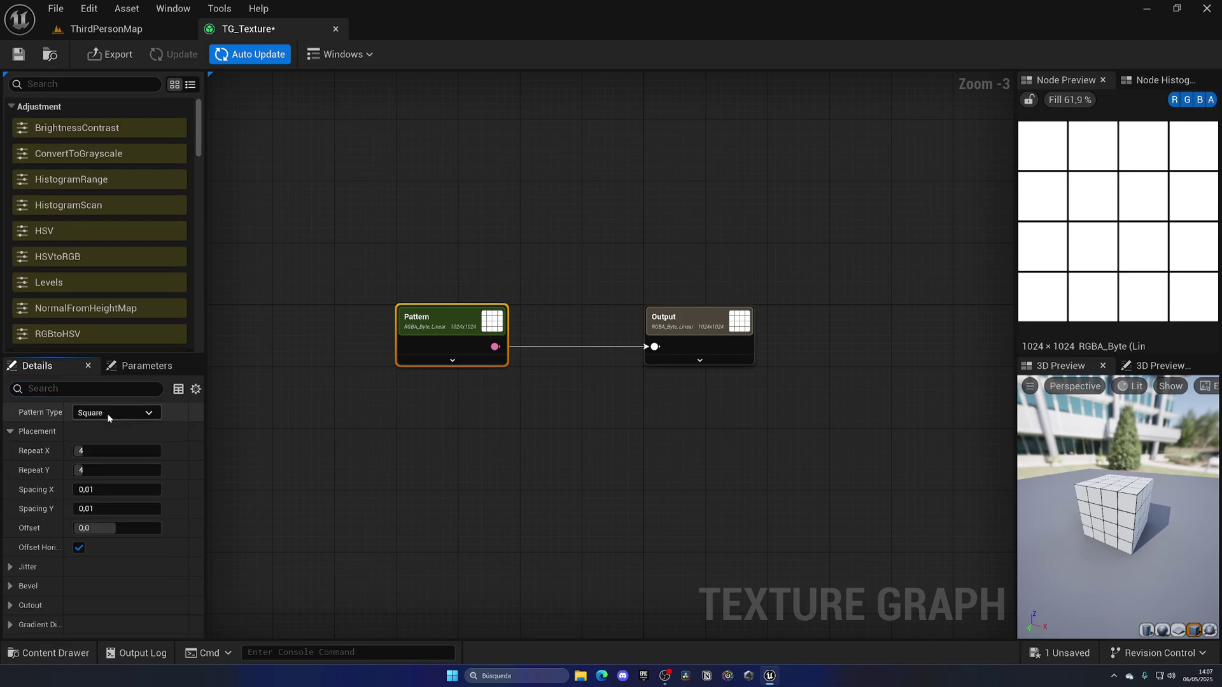
click(19, 567)
click(26, 567)
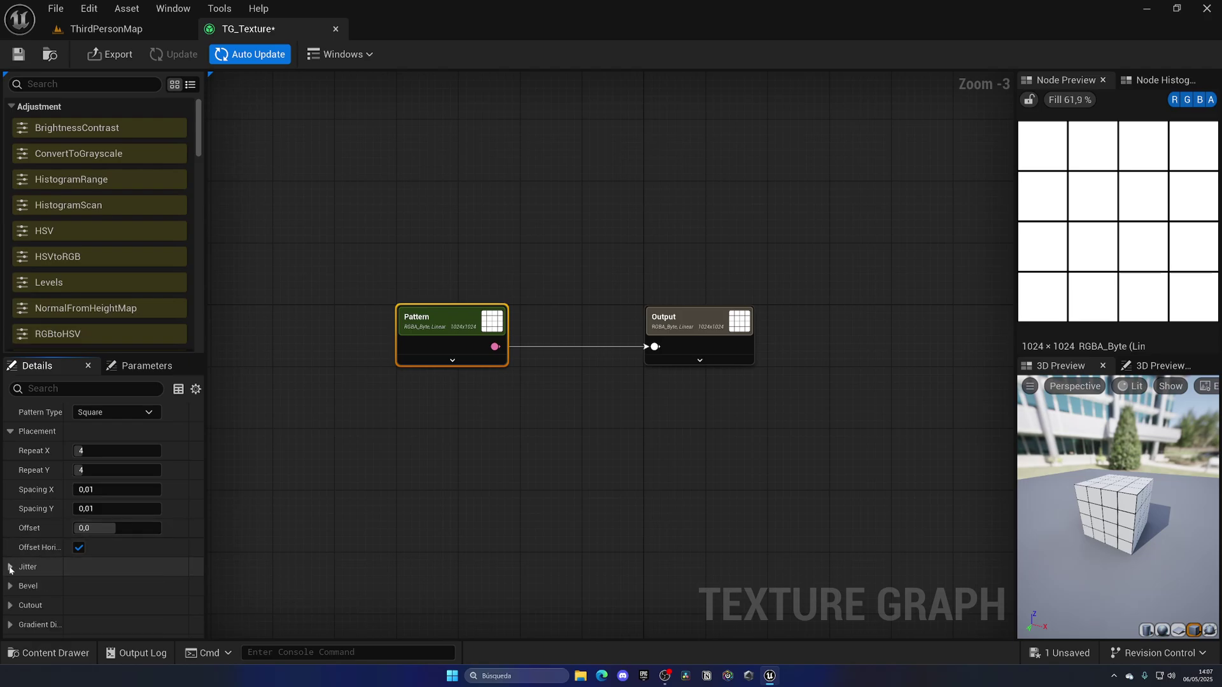
- Try Circle and other pattern types on the Pattern node and switch it back to Square
click(94, 415)
click(108, 439)
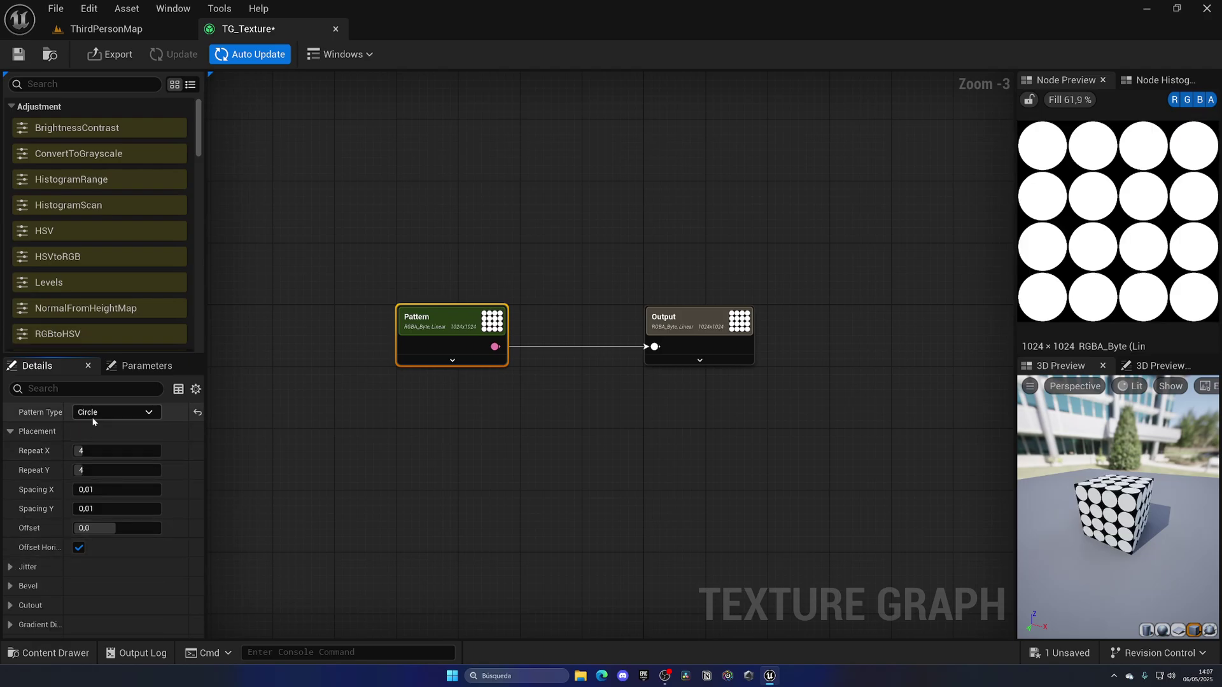
click(105, 412)
click(99, 450)
click(105, 412)
click(104, 464)
click(109, 412)
click(110, 427)
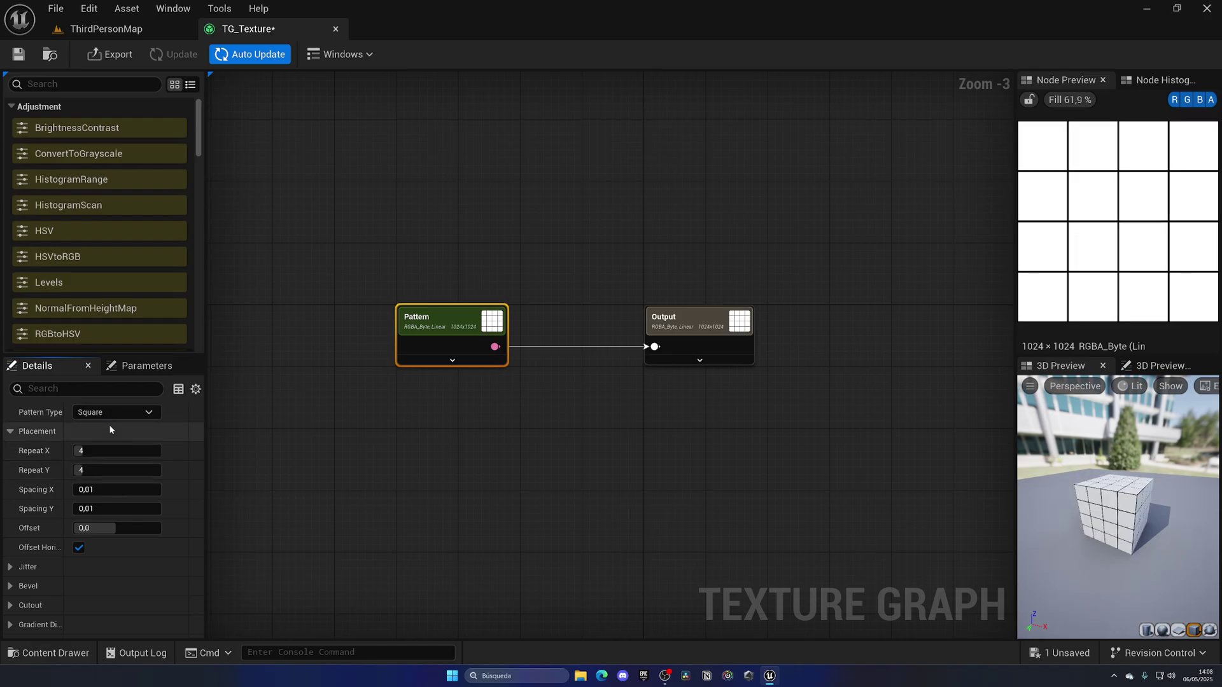
scroll(38, 528, down, 2)
scroll(38, 528, up, 2)
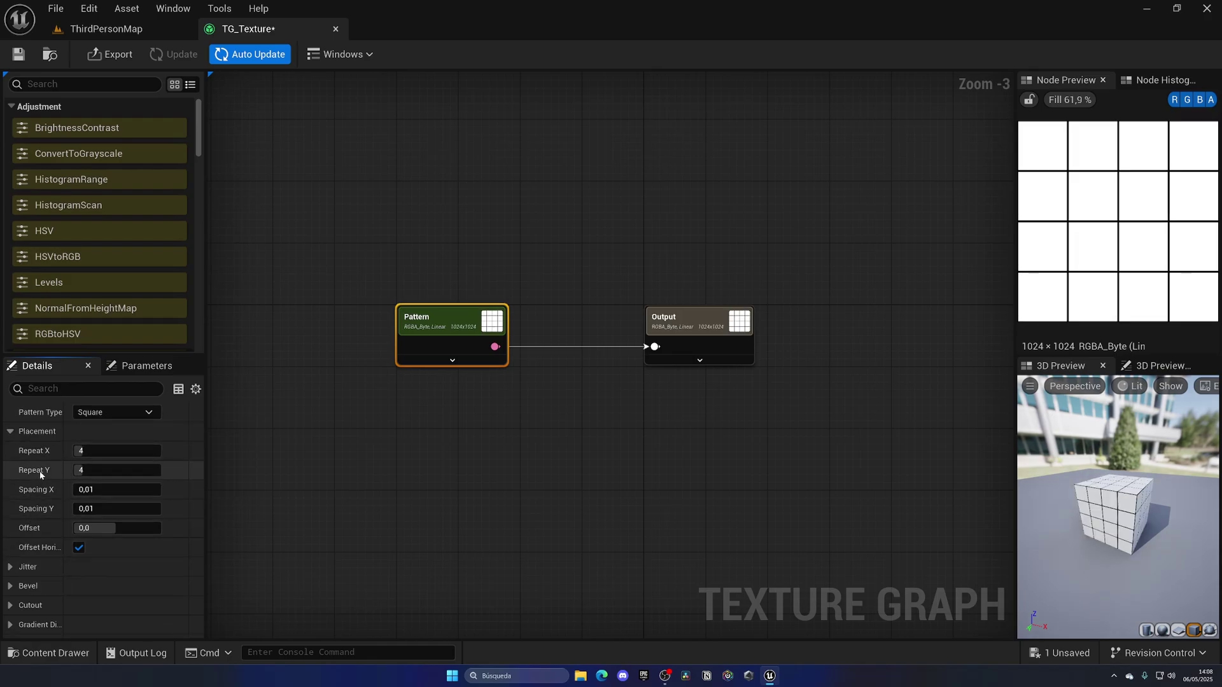
- Try 8 repeats in both X and Y on the Pattern node and return Repeat Y to 4
click(96, 451)
text(5)
key(Return)
drag(86, 451, 98, 450)
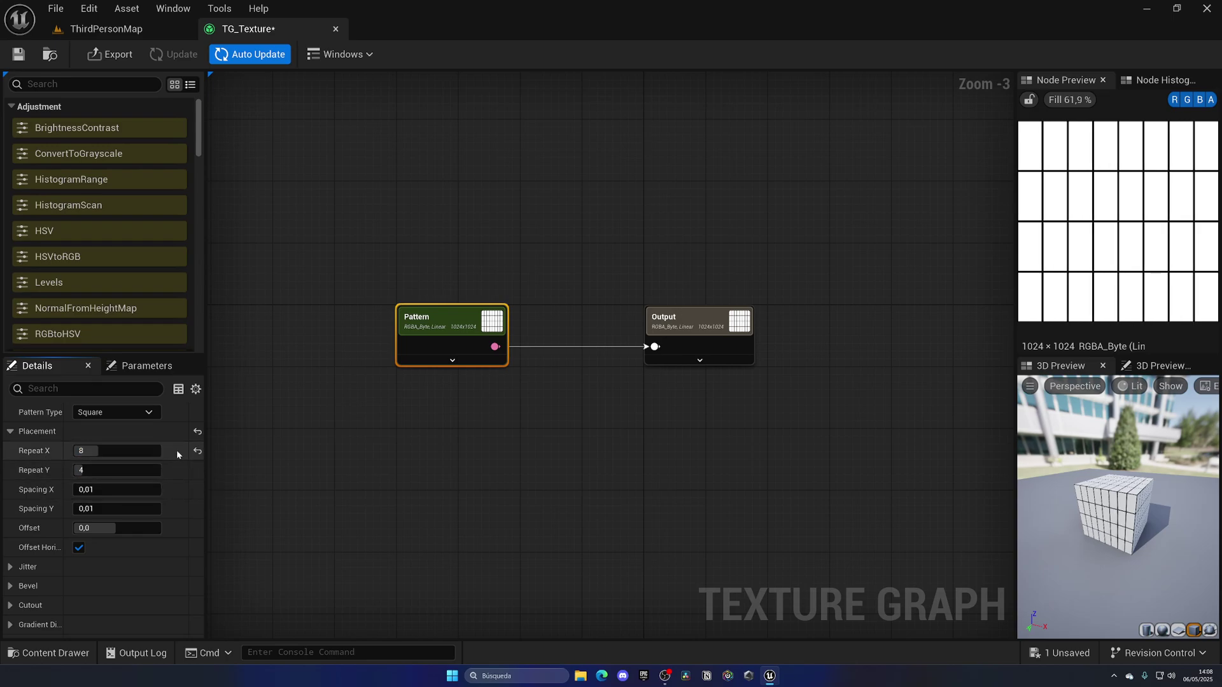
key(Tab)
text(8)
key(Return)
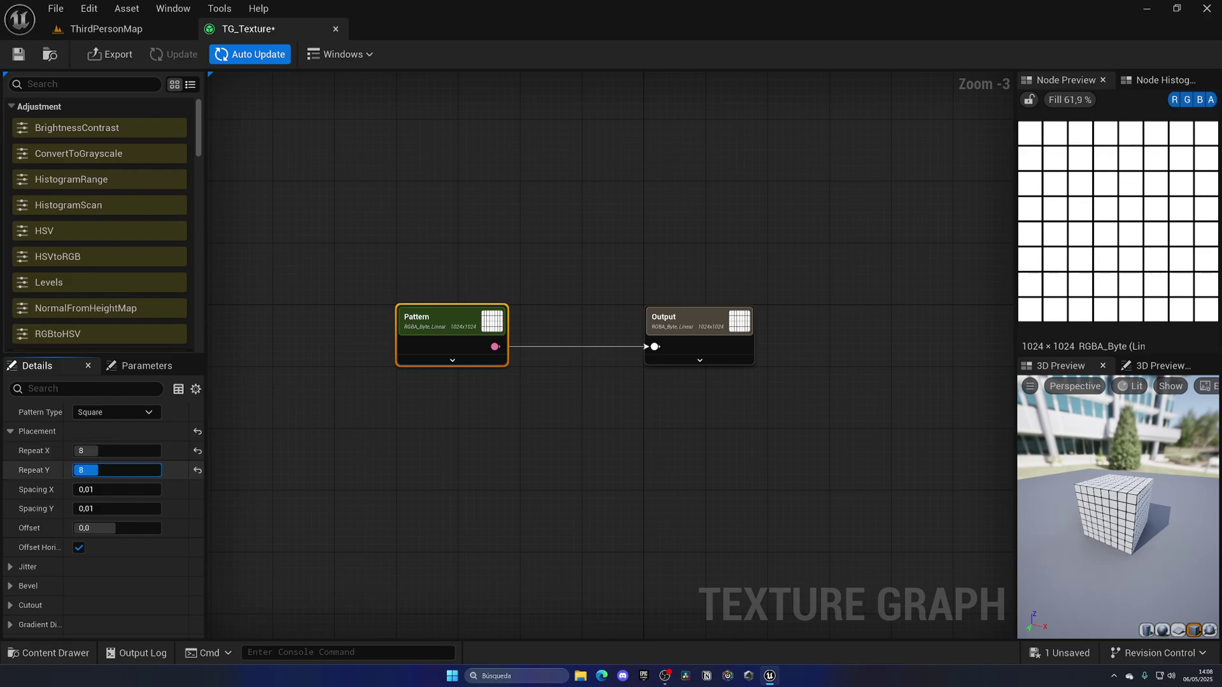
text(5)
key(Return)
text(4)
key(Return)
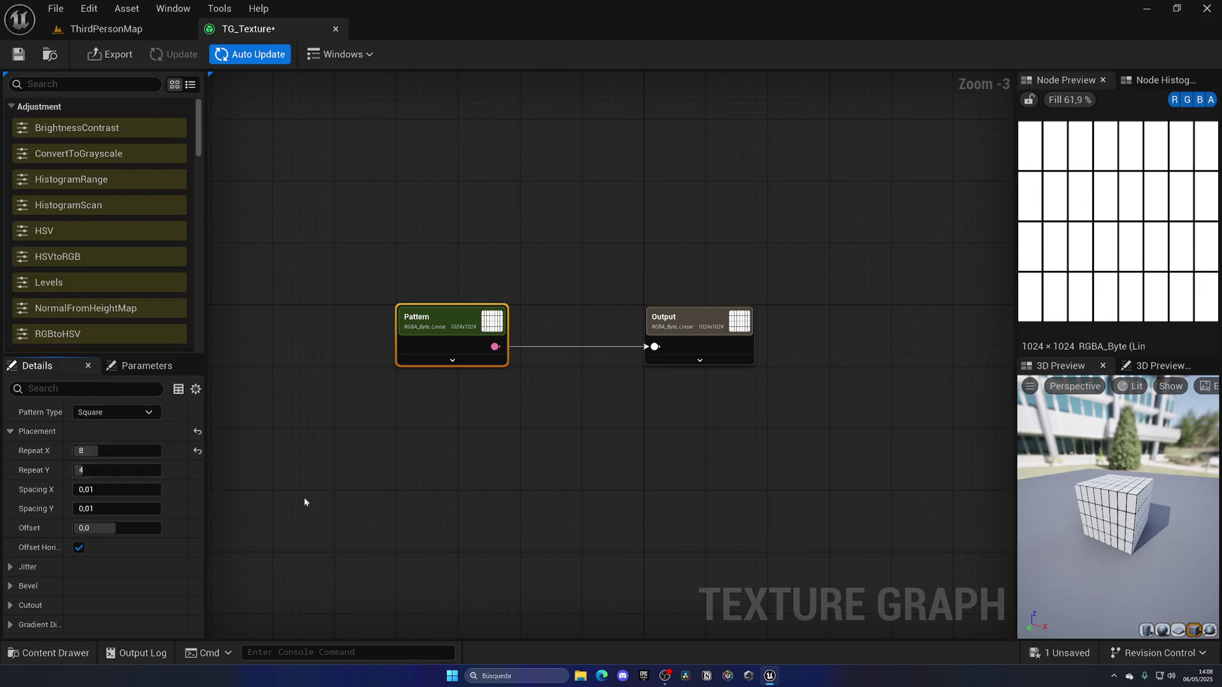
- Set the Pattern node's Repeat X to 9 and collapse its Placement settings
drag(120, 452, 121, 451)
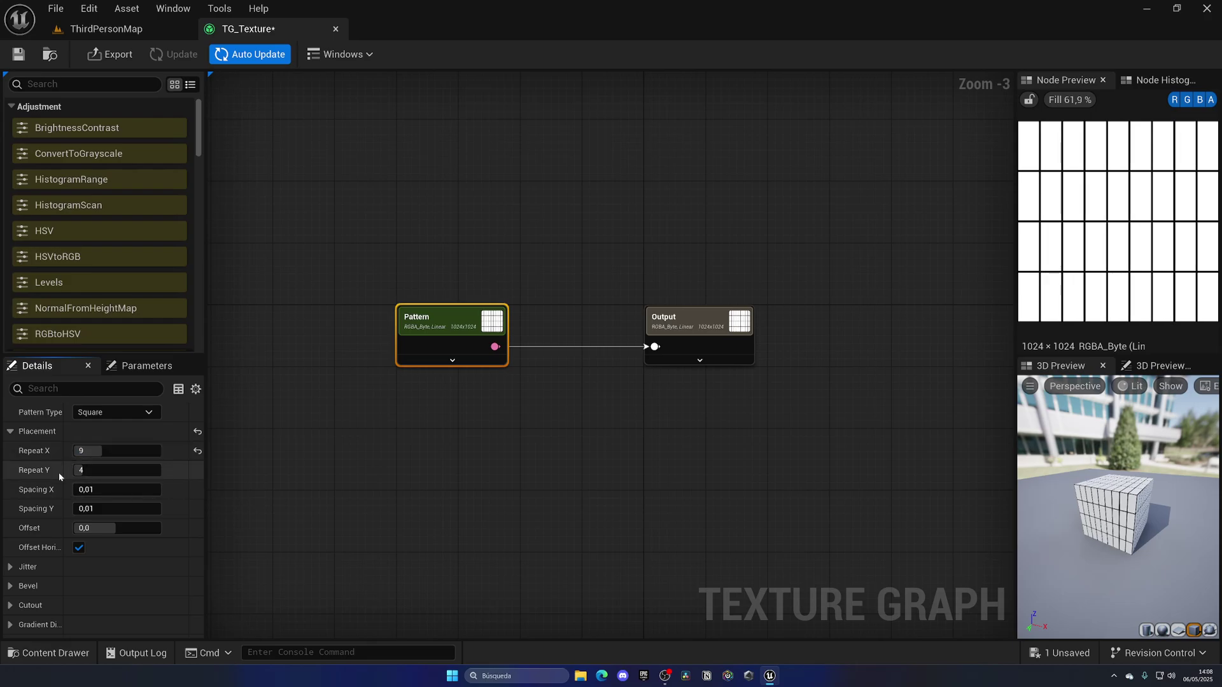
click(10, 432)
click(11, 472)
click(12, 471)
click(11, 489)
click(12, 490)
- Set the Pattern node's Bevel to about 0.0277, leaving Bevel Curve at its default
click(10, 472)
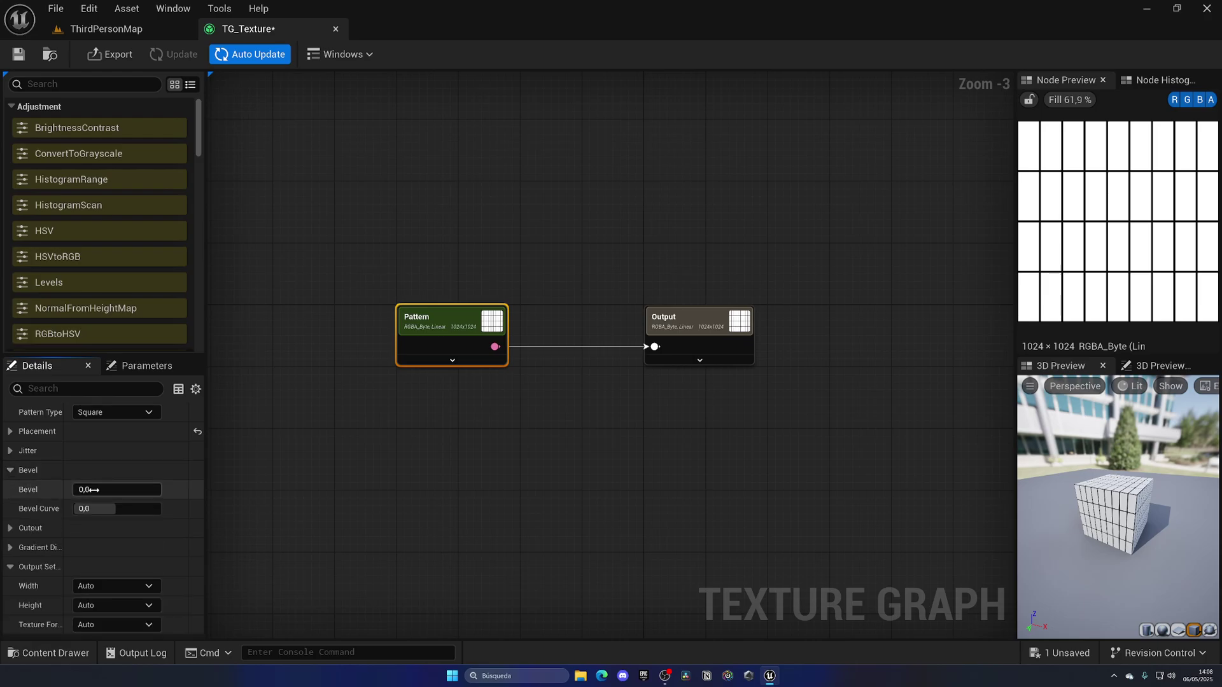
mouse_move(87, 489)
mouse_down()
mouse_move(114, 490)
mouse_move(93, 489)
mouse_up()
drag(104, 489, 141, 490)
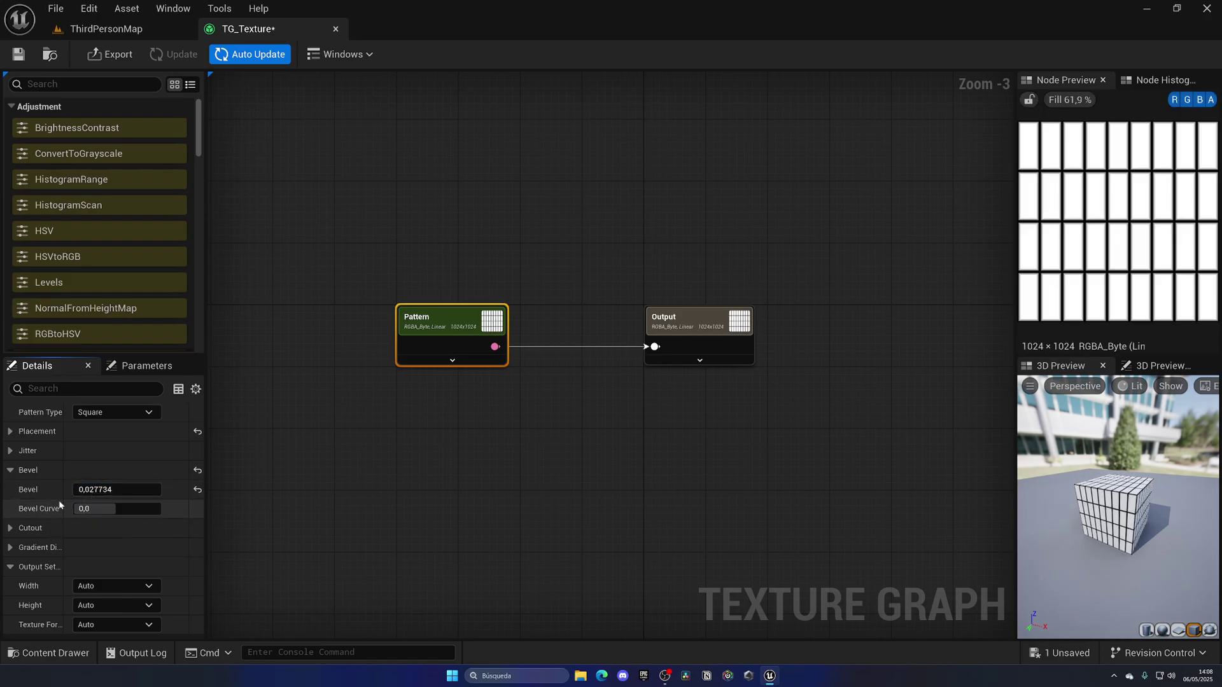
- Examine the Pattern node's Cutout, gradient and output settings, and collapse all its setting groups
click(10, 473)
click(10, 490)
click(10, 490)
click(10, 509)
click(10, 509)
click(9, 528)
click(9, 528)
click(10, 528)
- Expand the Pattern node in the graph to view its built-in options, collapse it again and deselect it
click(452, 360)
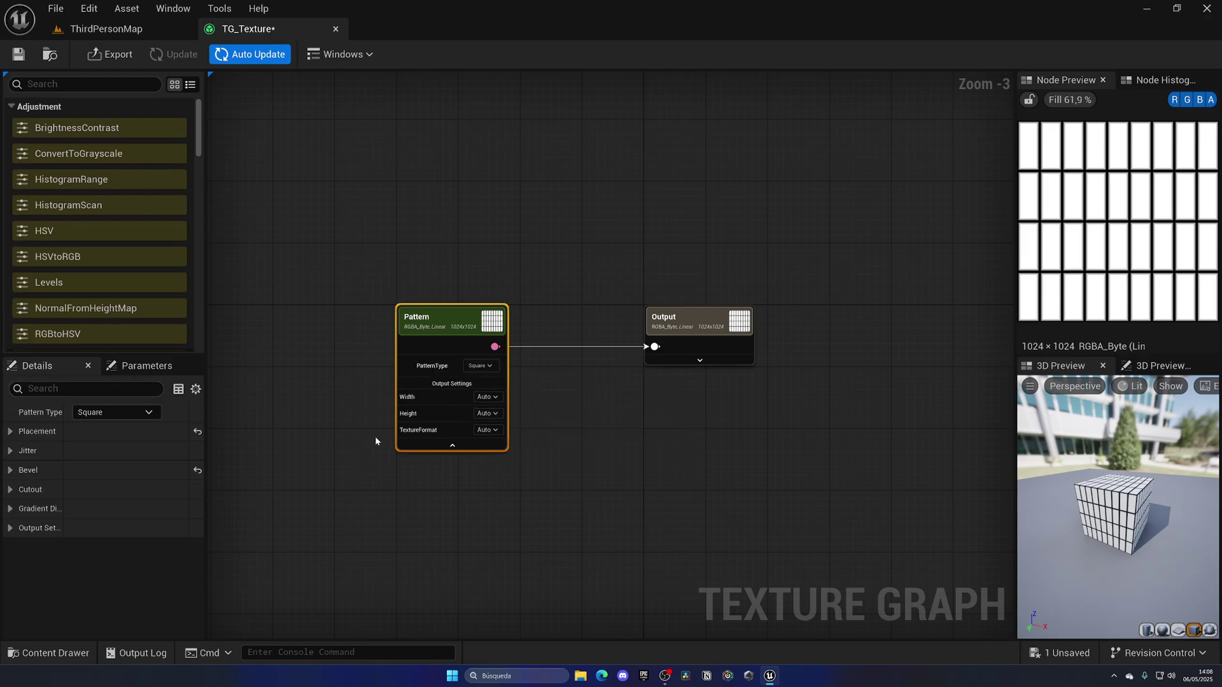
click(452, 446)
click(452, 361)
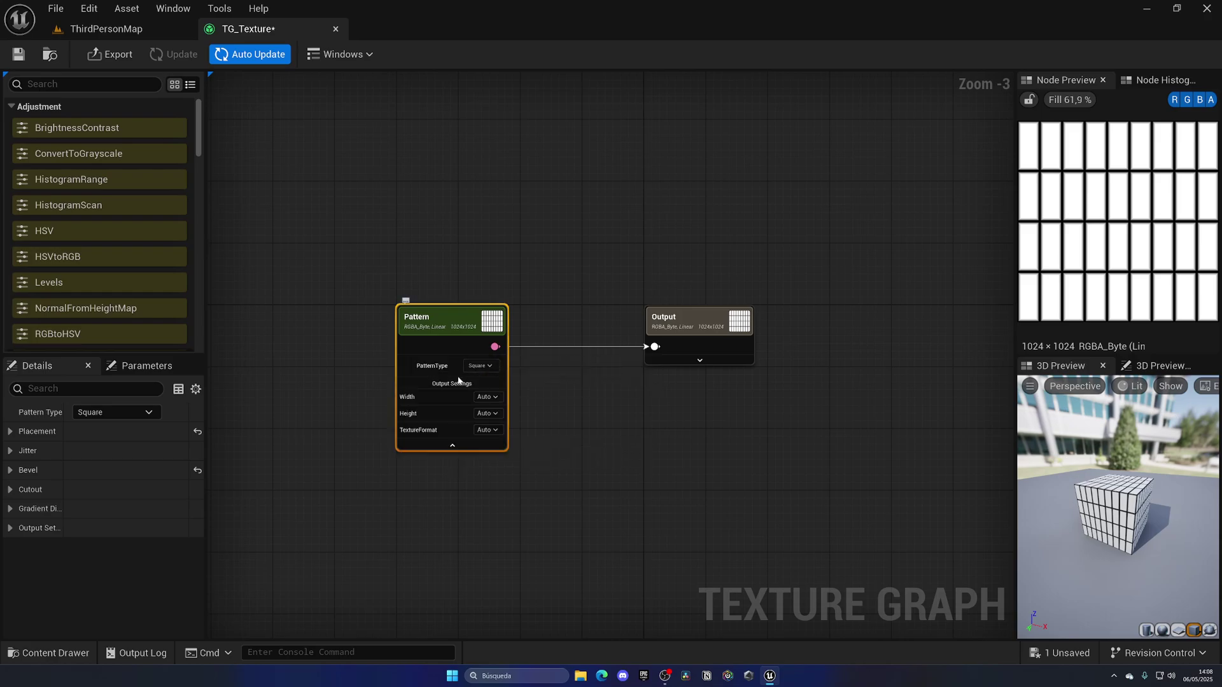
click(451, 446)
click(510, 424)
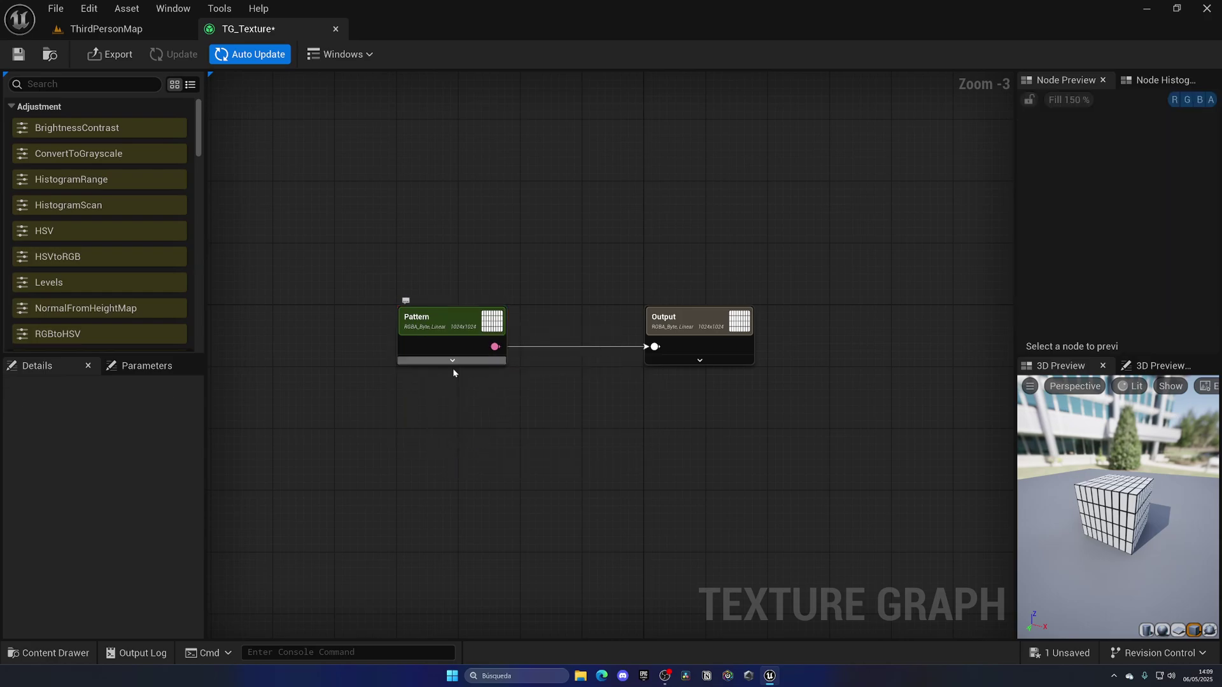
- Inspect the grid pattern on the 3D preview cube from several angles and distances
right_drag(411, 362, 309, 384)
drag(1117, 502, 1158, 483)
drag(1018, 514, 1124, 493)
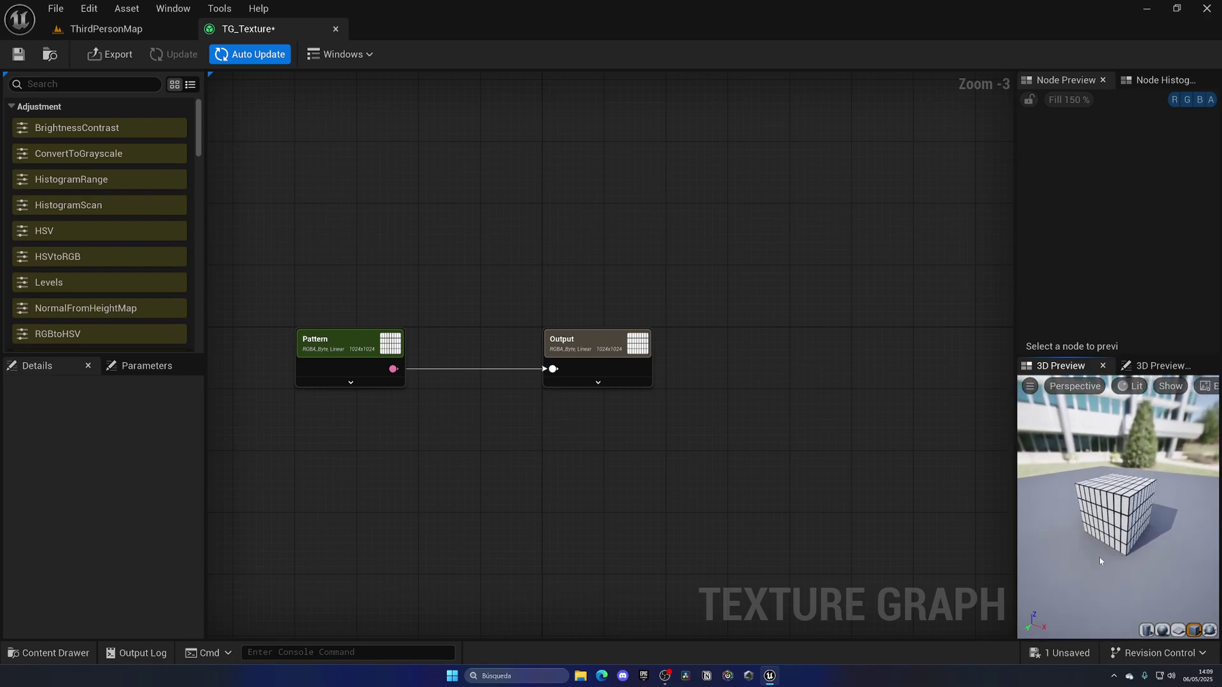
drag(1100, 557, 1106, 497)
scroll(1098, 494, up, 3)
scroll(1114, 532, down, 5)
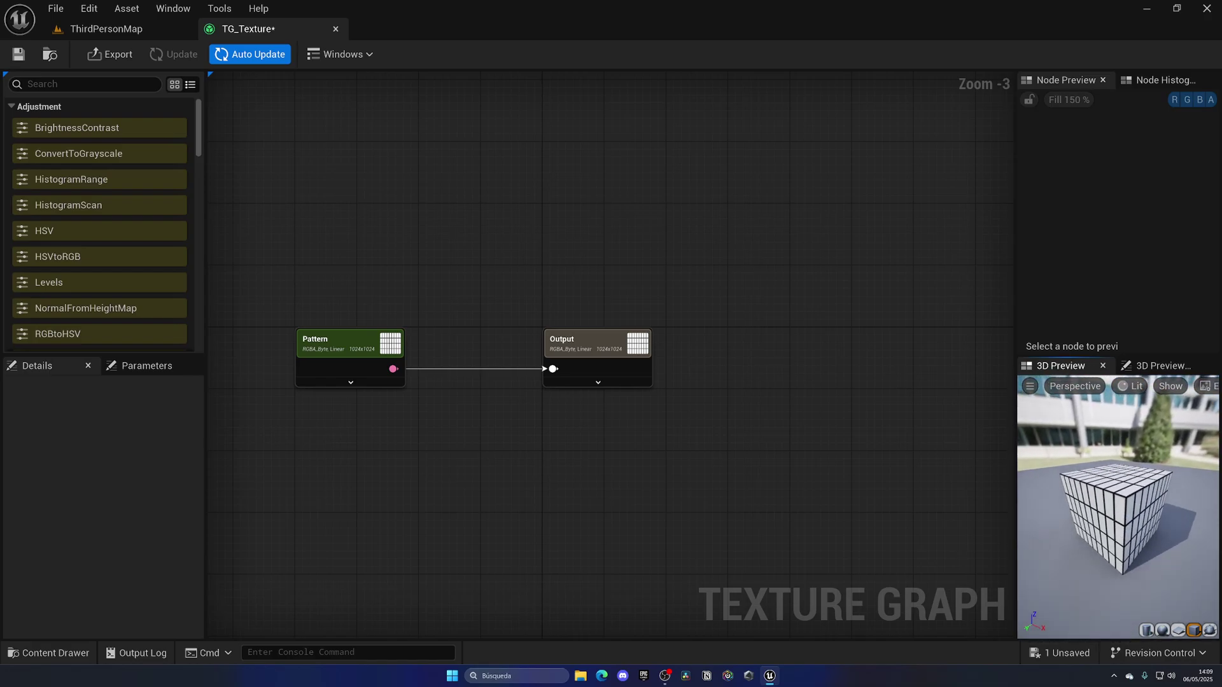
drag(1115, 532, 1127, 500)
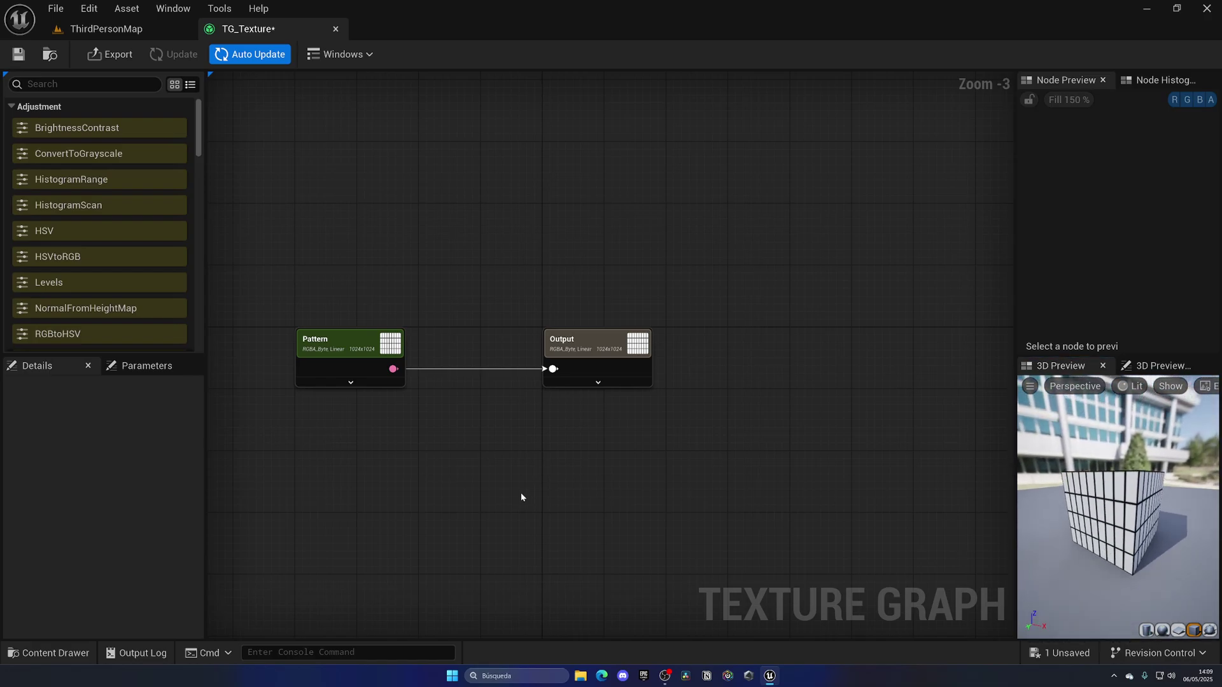
- Move the Output node farther right and add a Color node with its default name just below the Pattern node
drag(575, 360, 697, 360)
click(632, 478)
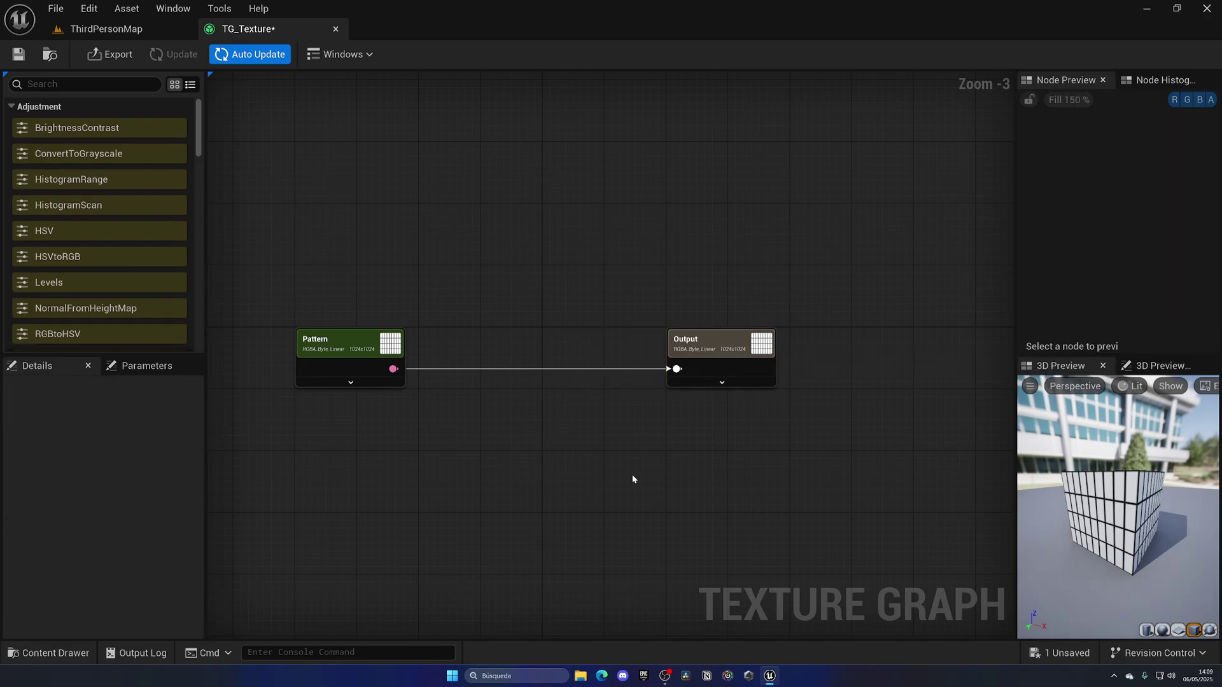
right_click(366, 461)
text(color)
key(Return)
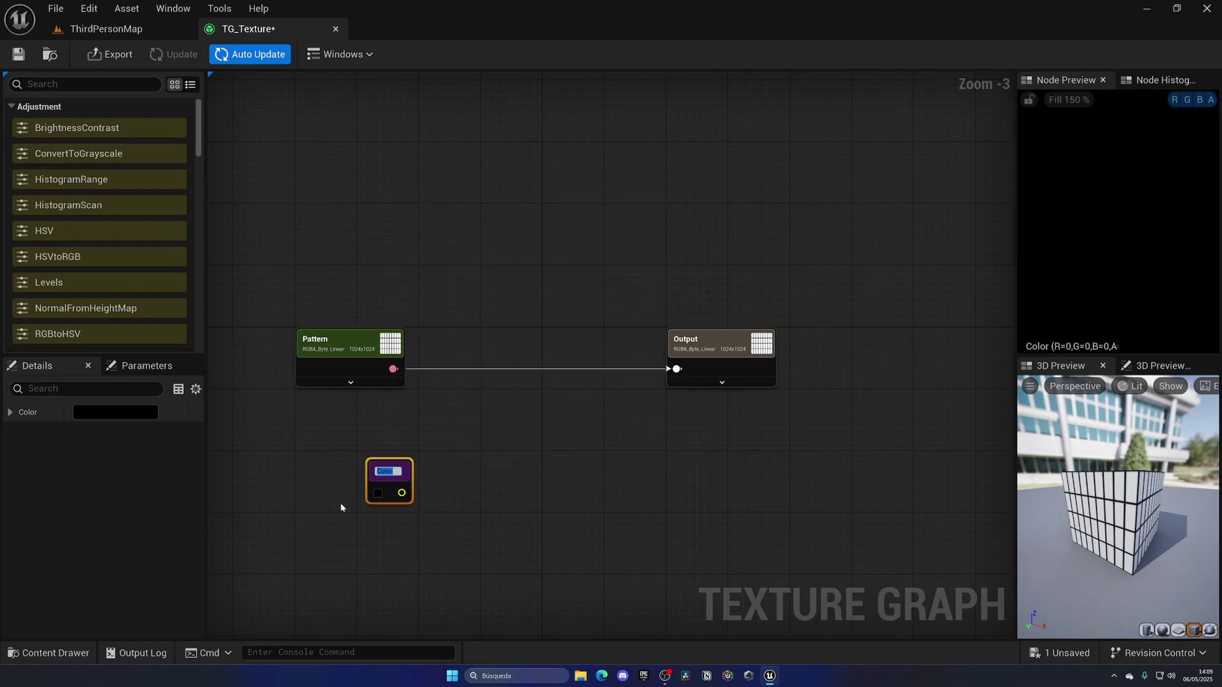
drag(380, 473, 364, 421)
- Set the Color node to a reddish brown with hue about 13.4, saturation about 0.83 and value about 0.314
click(361, 439)
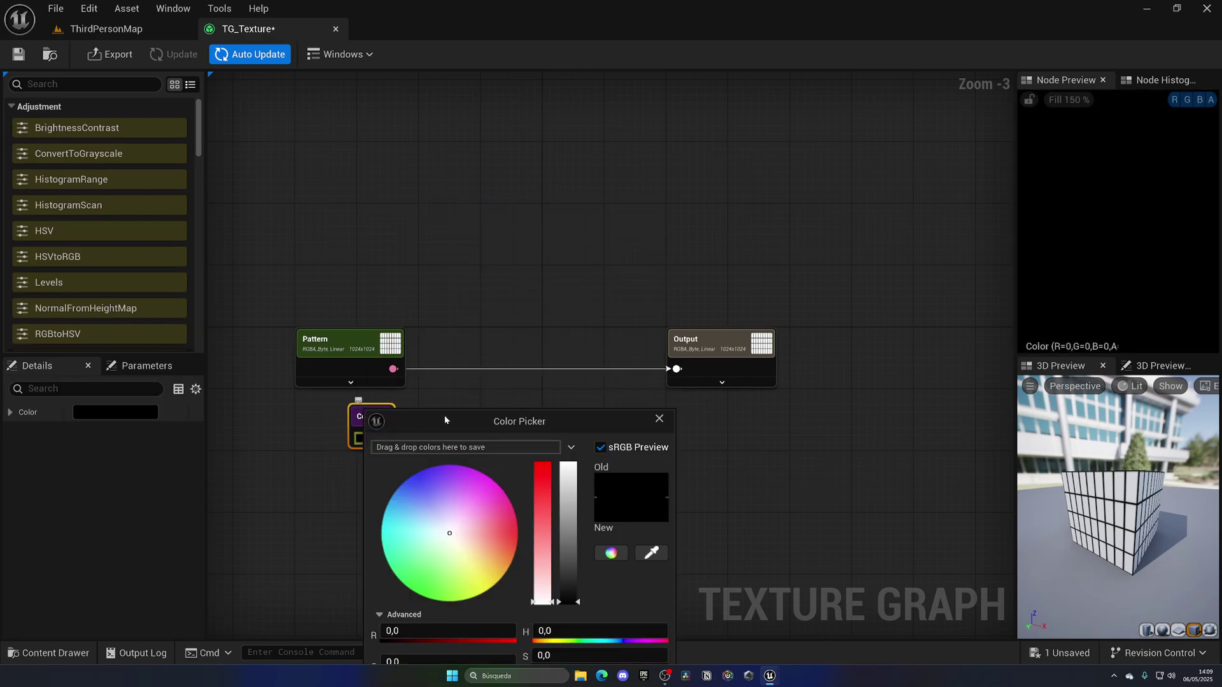
drag(526, 433, 543, 439)
mouse_move(592, 404)
mouse_down()
mouse_move(593, 443)
mouse_move(540, 439)
mouse_move(582, 440)
mouse_up()
drag(572, 380, 571, 376)
click(582, 648)
right_drag(479, 476, 531, 437)
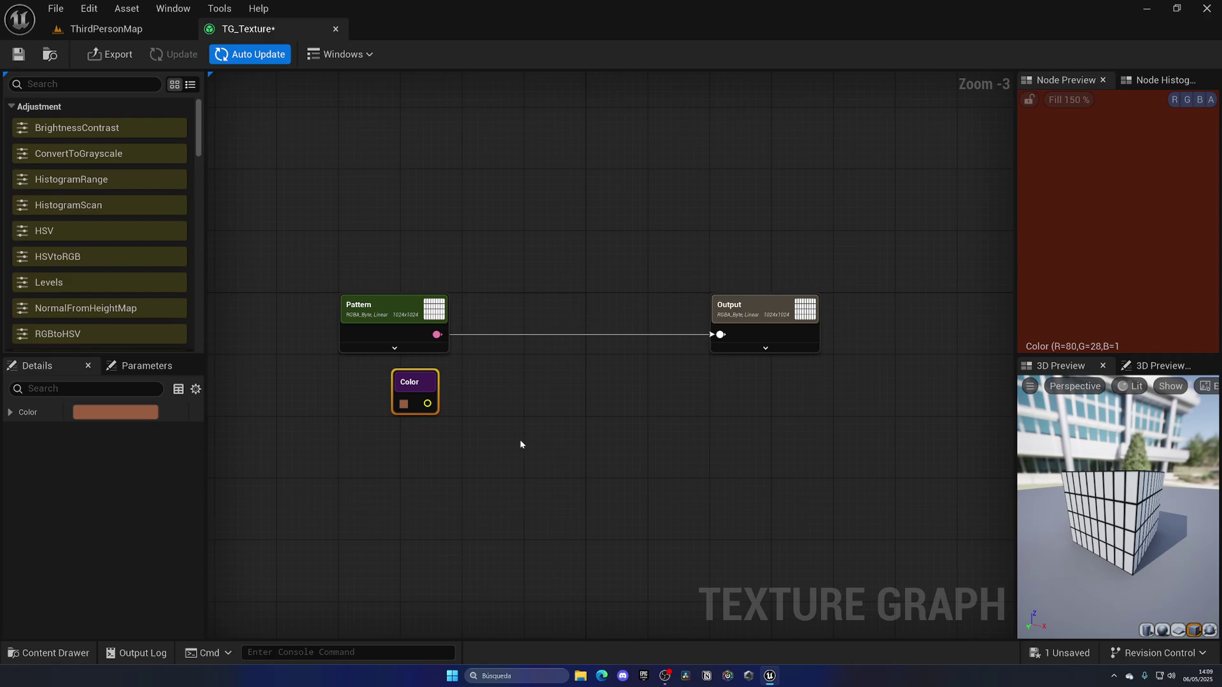
- Add a Multiply node fed by the Pattern output on input A and place it between Pattern and Output
drag(440, 337, 543, 358)
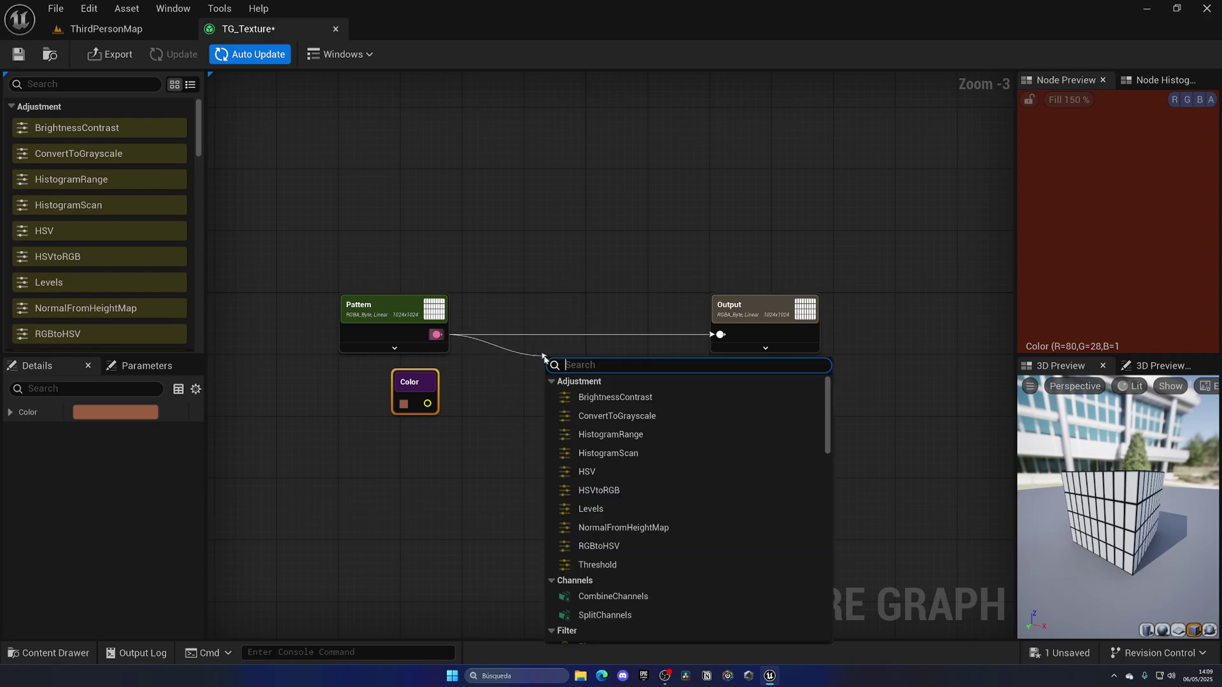
text(*)
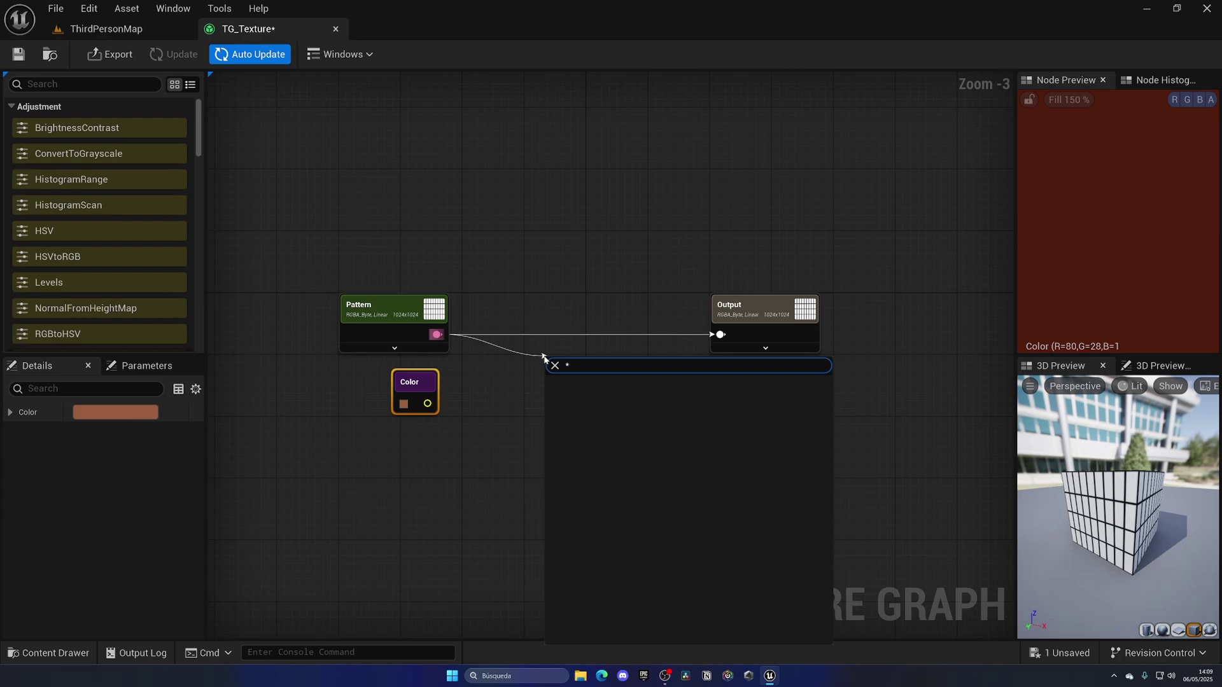
key(BackSpace)
text(multi)
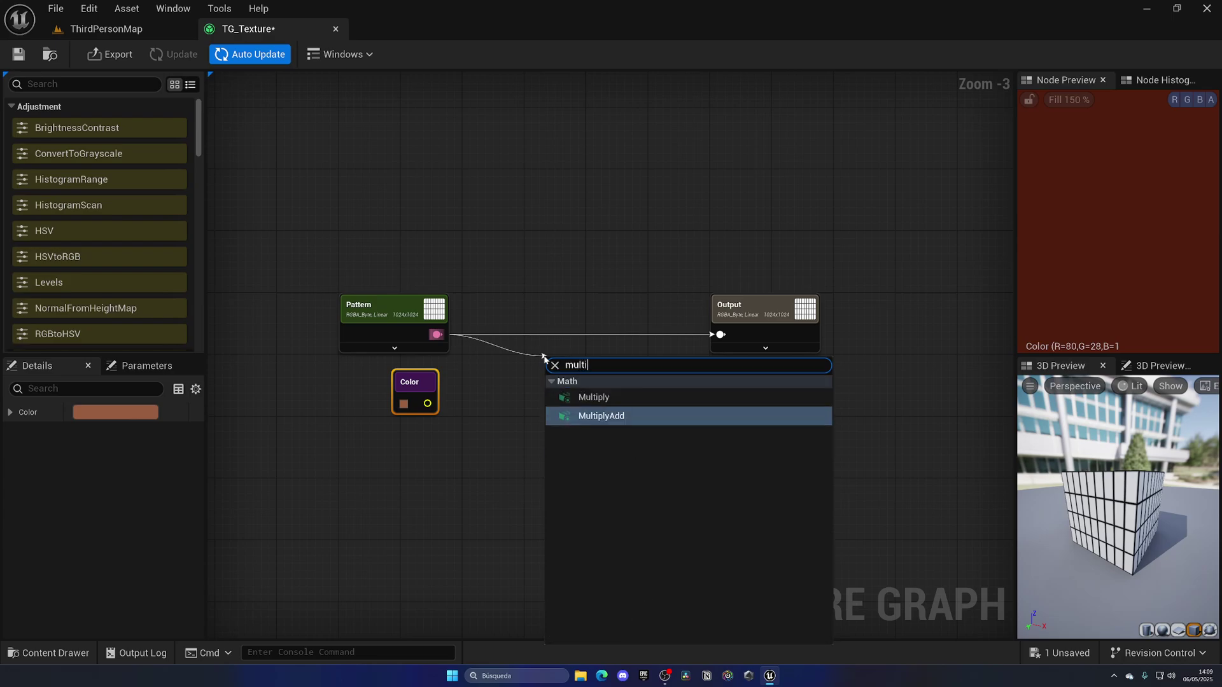
click(612, 398)
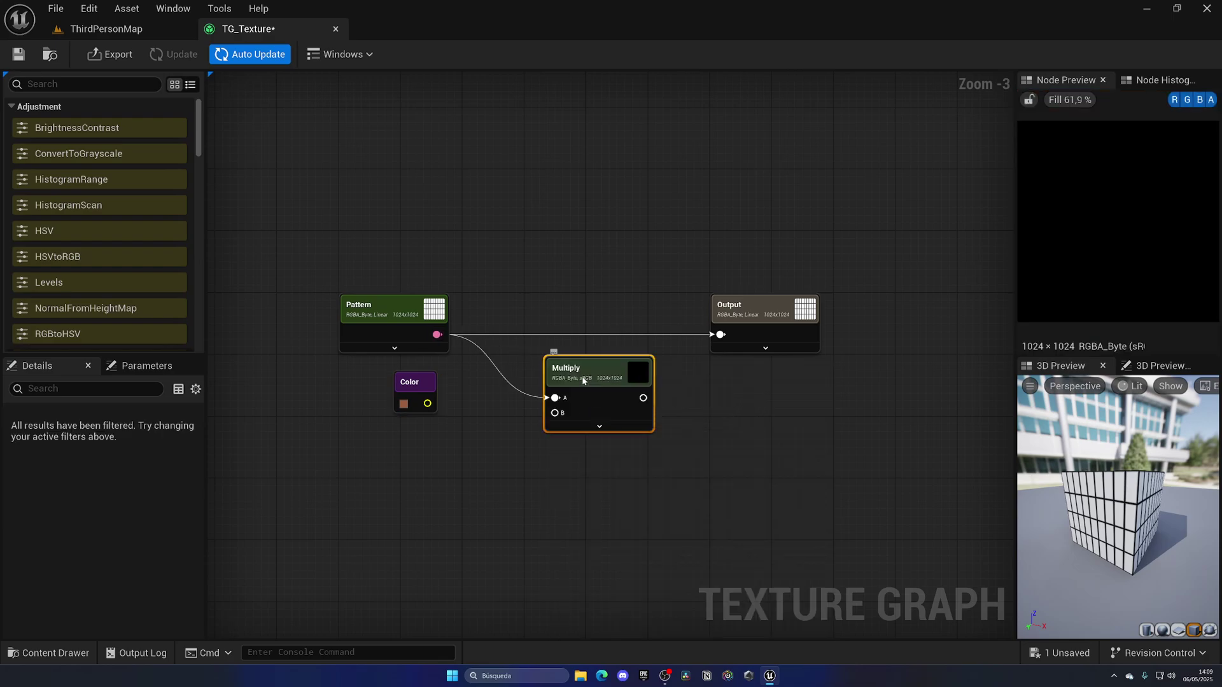
drag(582, 381, 563, 380)
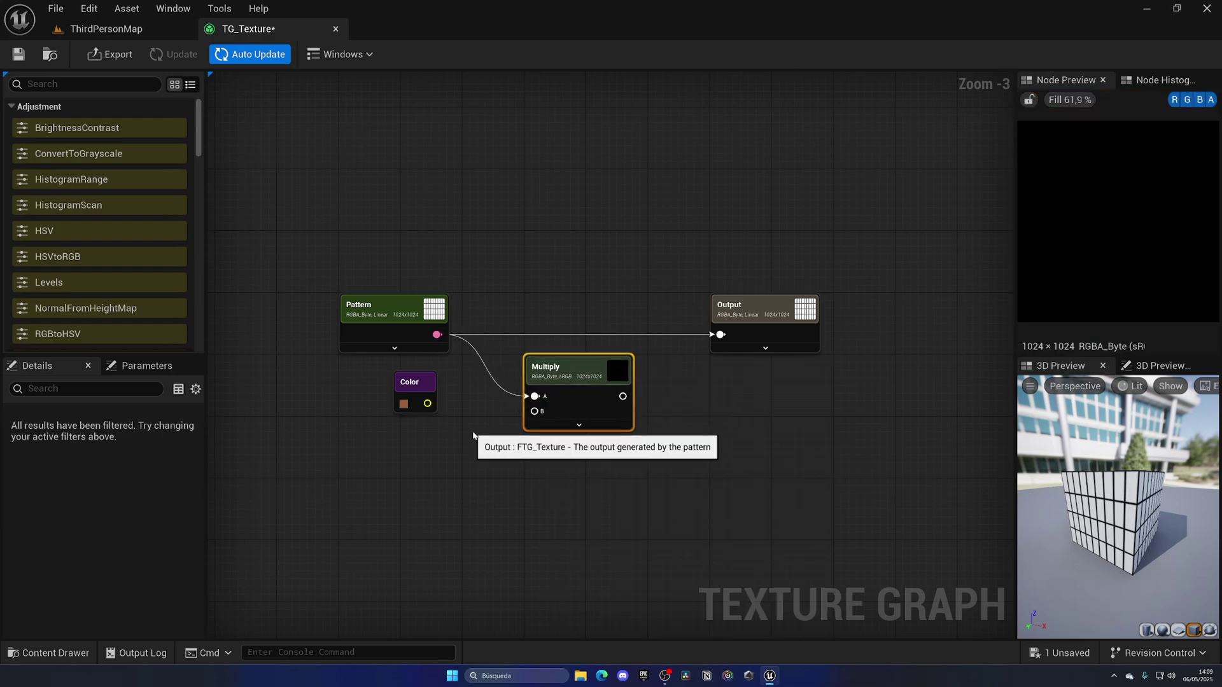
- Connect Color to Multiply's B input and Multiply to Output, and line Multiply up between the Pattern and Output nodes
drag(428, 403, 533, 413)
drag(410, 385, 441, 400)
drag(622, 396, 718, 335)
drag(572, 377, 579, 315)
drag(1106, 463, 1181, 439)
drag(1044, 467, 1085, 515)
drag(466, 416, 489, 402)
- Reduce the Color node's saturation to about 0.617 for a duller brown (hex linear 502A1FFF)
click(458, 403)
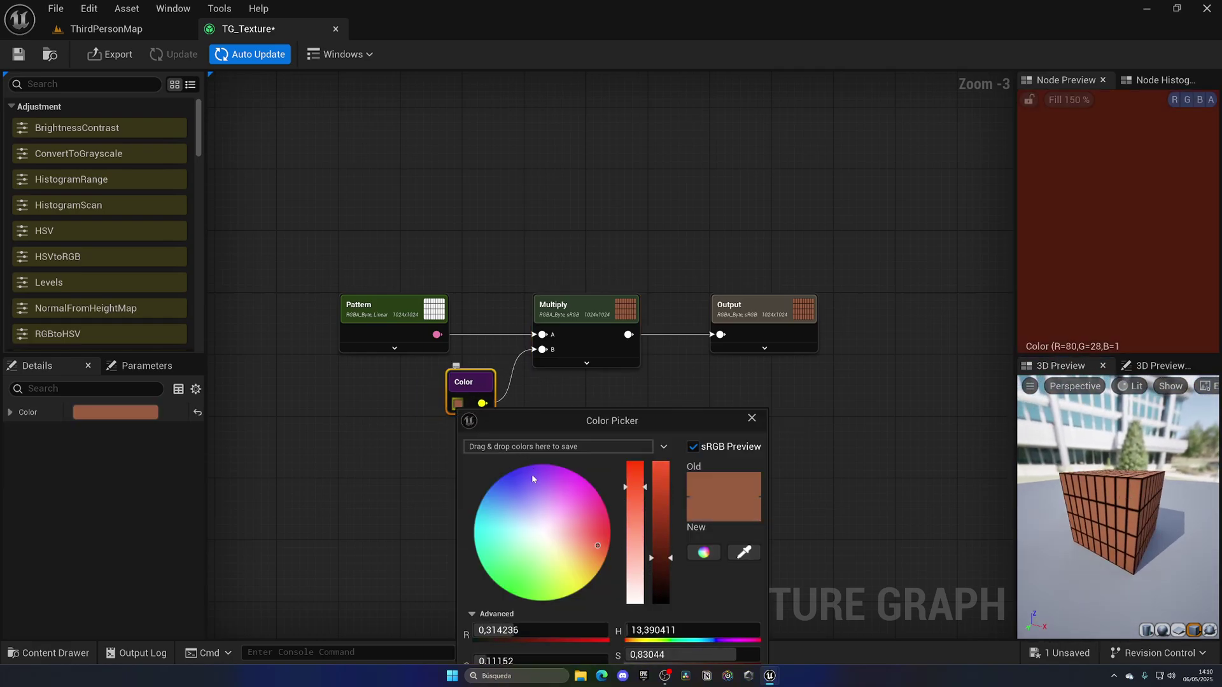
drag(638, 554, 635, 516)
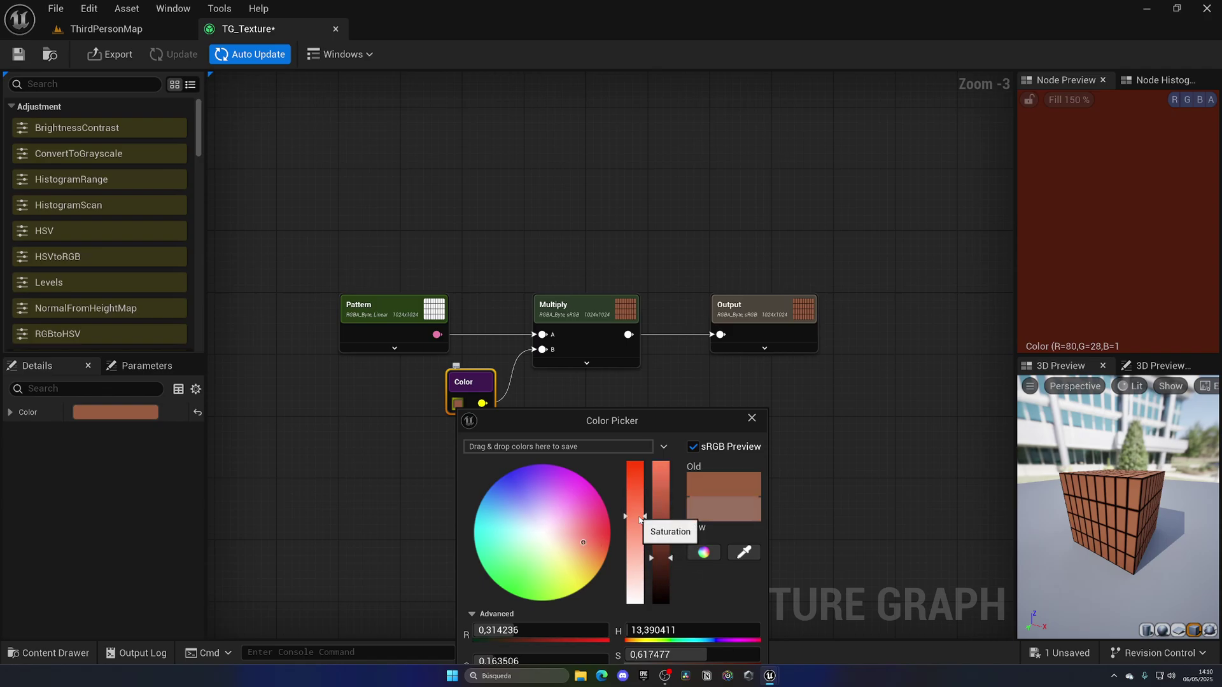
drag(644, 410, 569, 265)
click(576, 619)
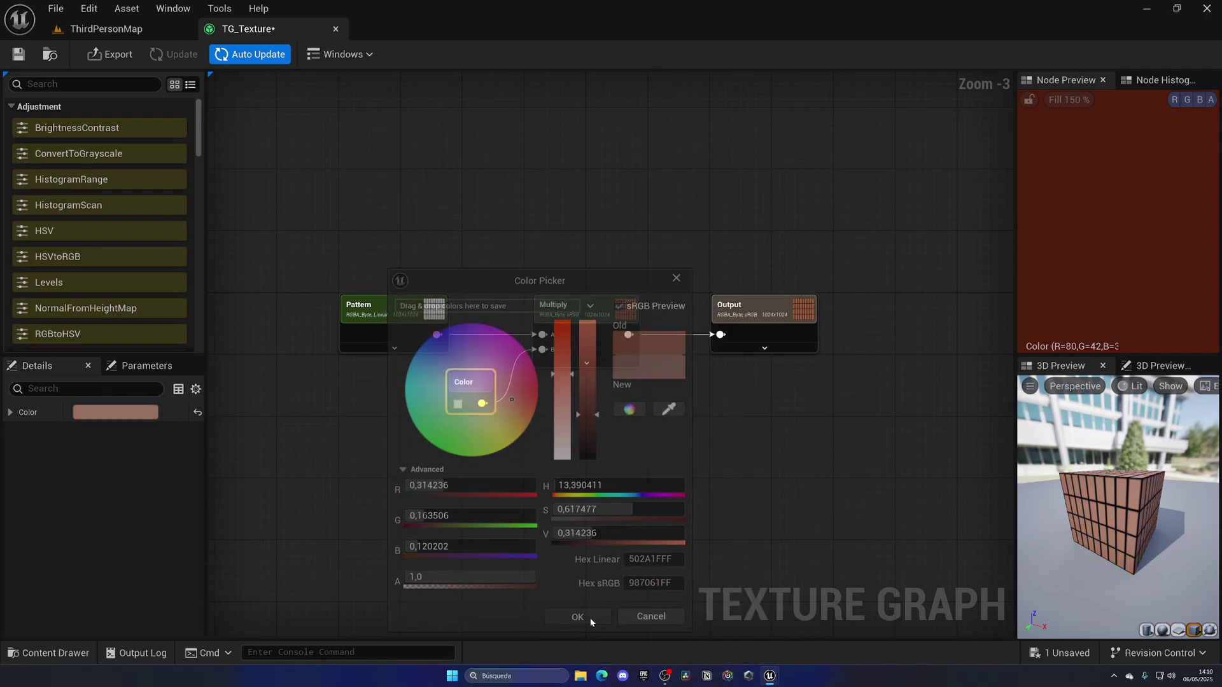
mouse_move(1165, 546)
mouse_down()
mouse_move(1194, 540)
mouse_move(1145, 534)
mouse_move(1166, 545)
mouse_up()
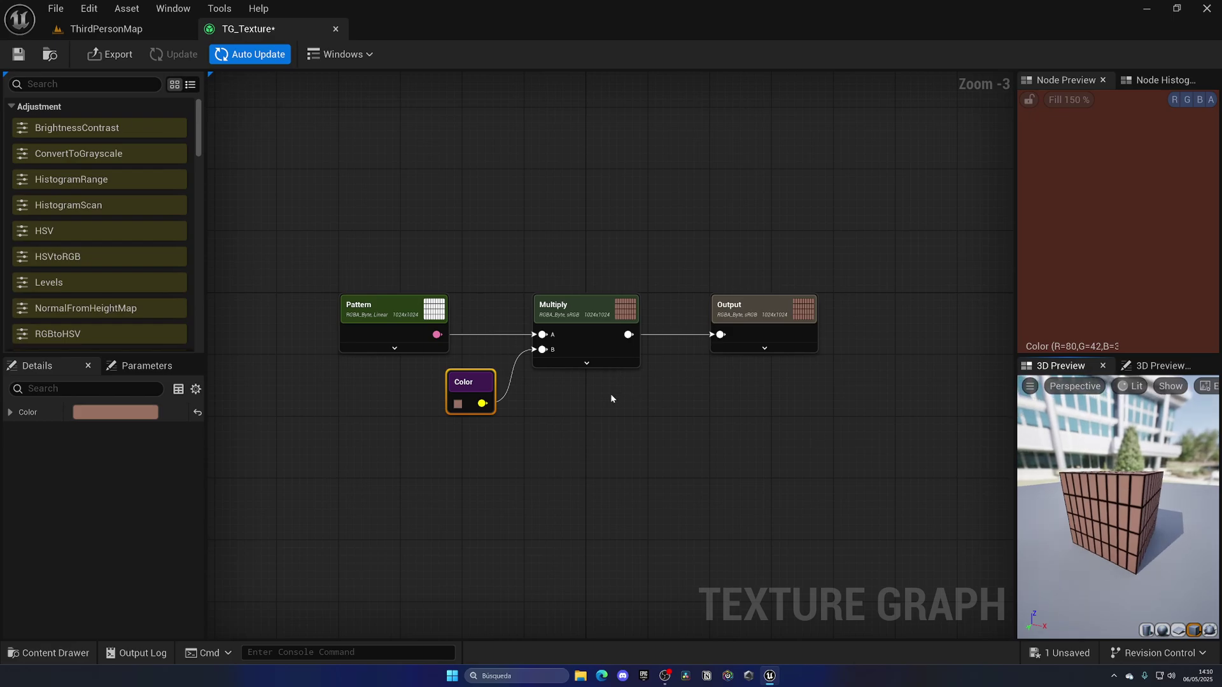
- Move the Color, Multiply and Output nodes farther away from Pattern to make room between them
drag(485, 315, 842, 386)
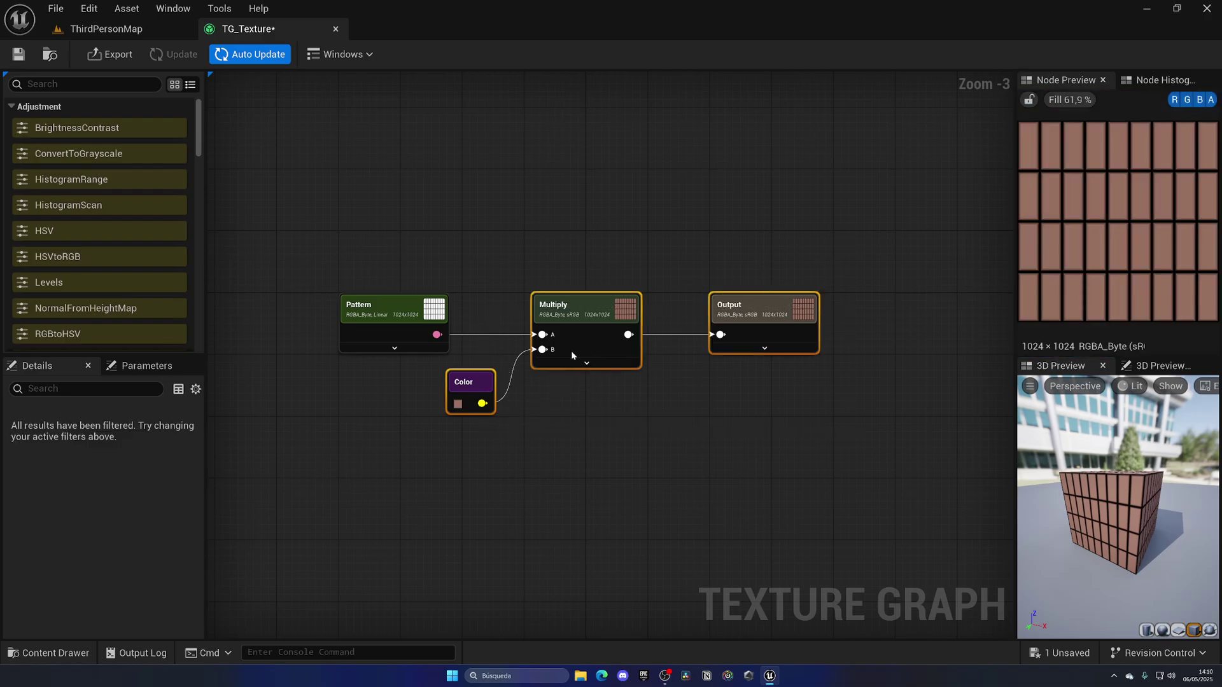
drag(560, 316, 741, 318)
click(594, 259)
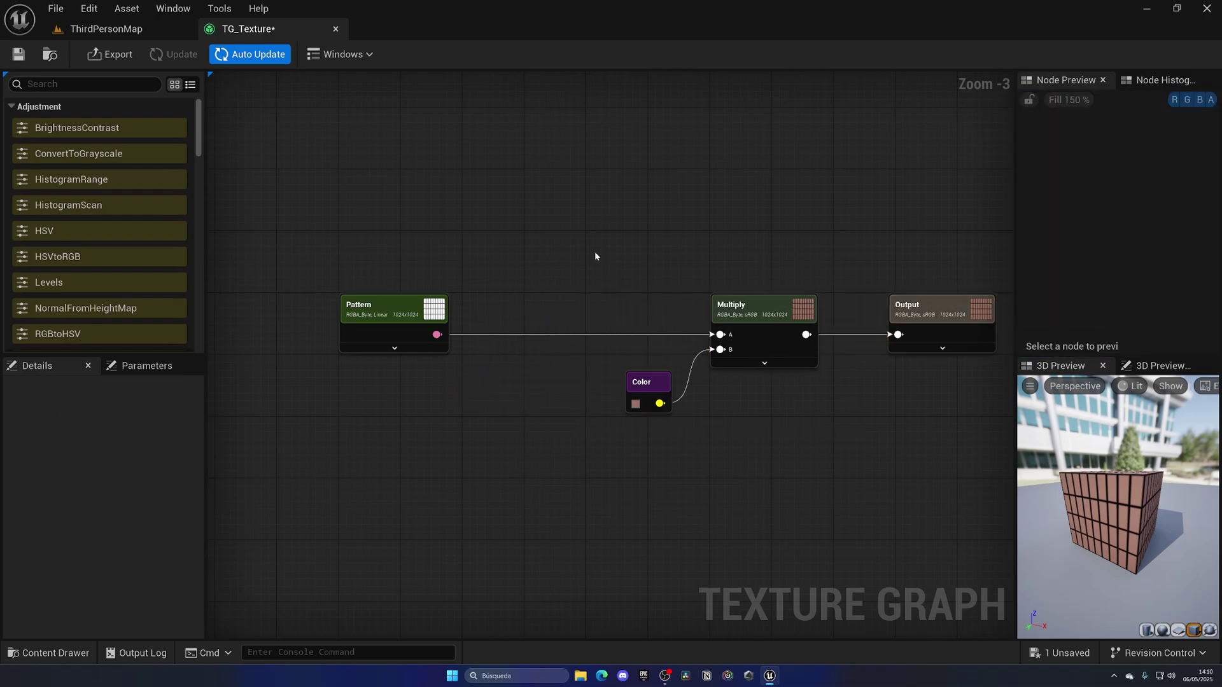
- Add a Threshold node fed by the Pattern output and place it below the link between Pattern and Multiply
click(487, 340)
text(thre)
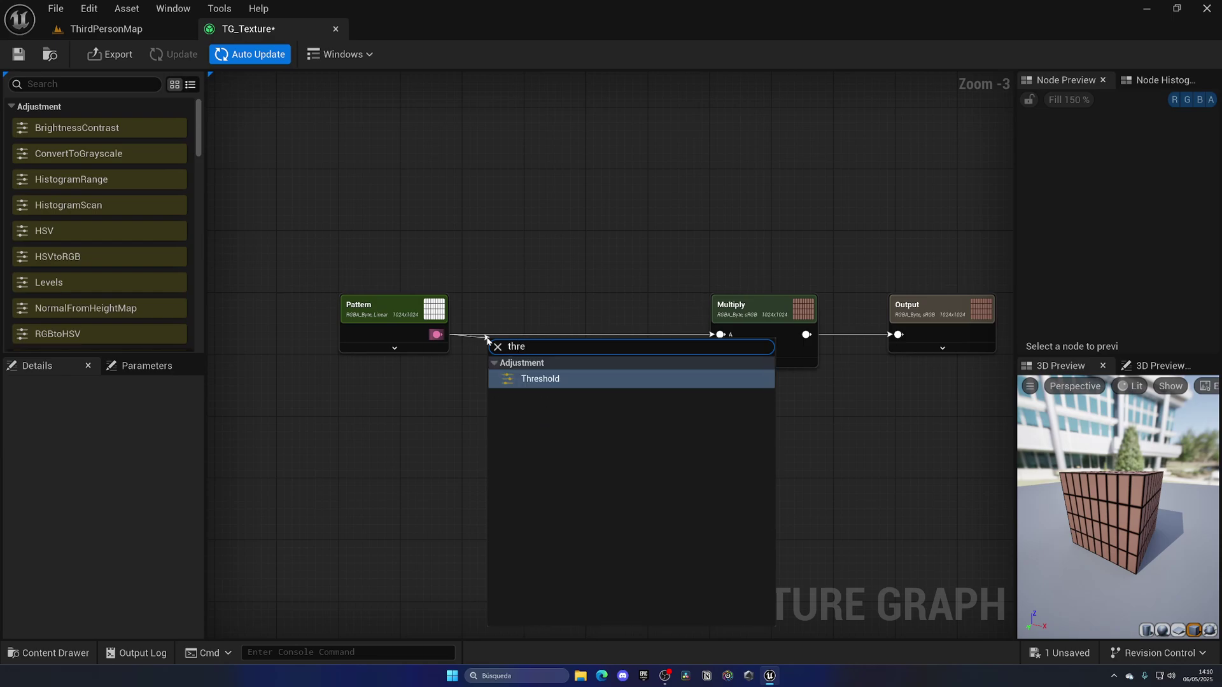
key(Return)
drag(550, 366, 537, 447)
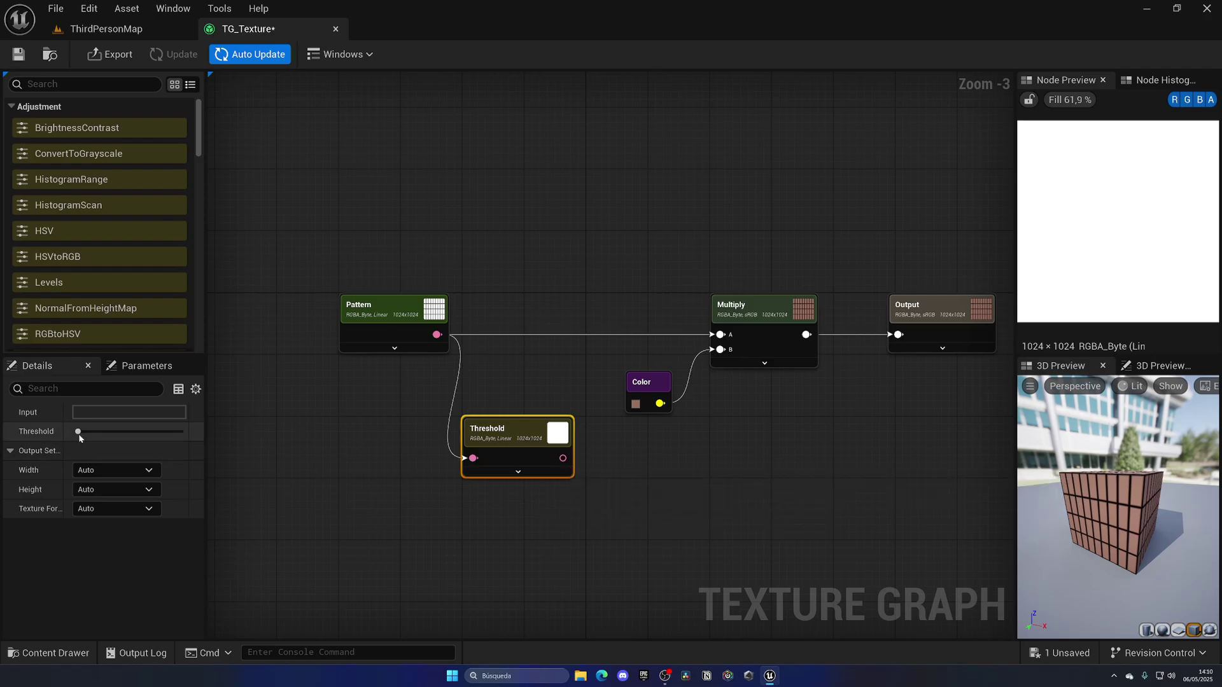
- Set the Threshold node's threshold to about 0.18 and check the value in the expanded node settings
drag(131, 431, 133, 432)
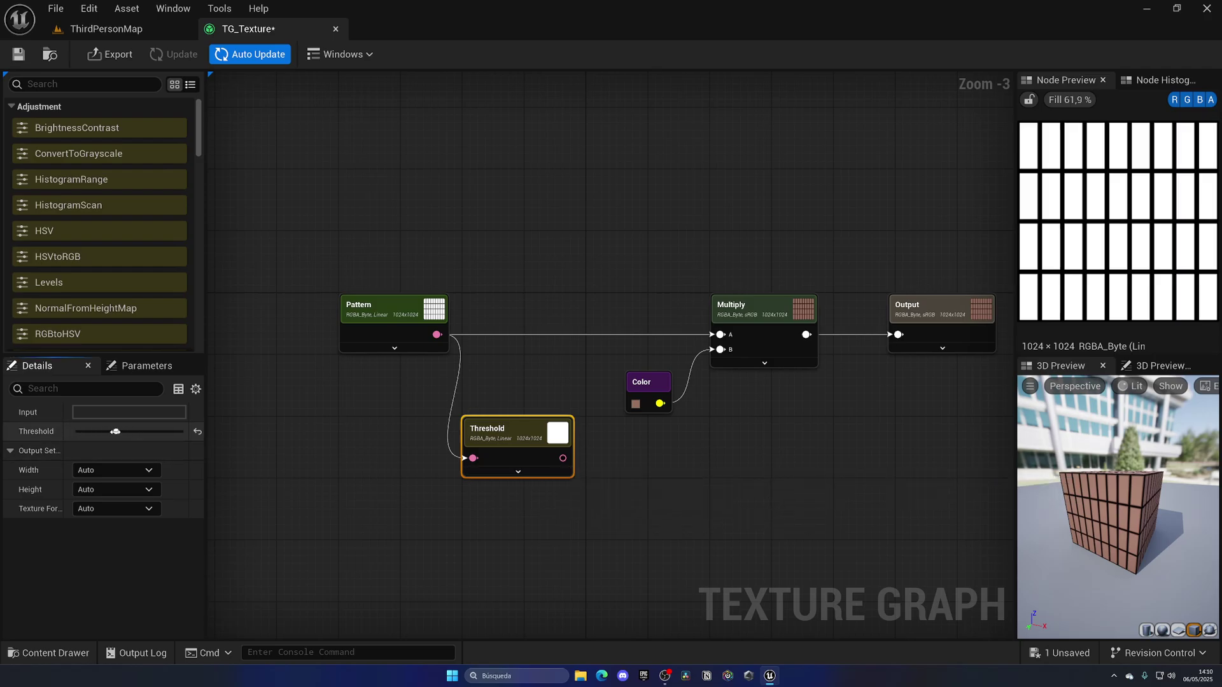
drag(114, 431, 97, 431)
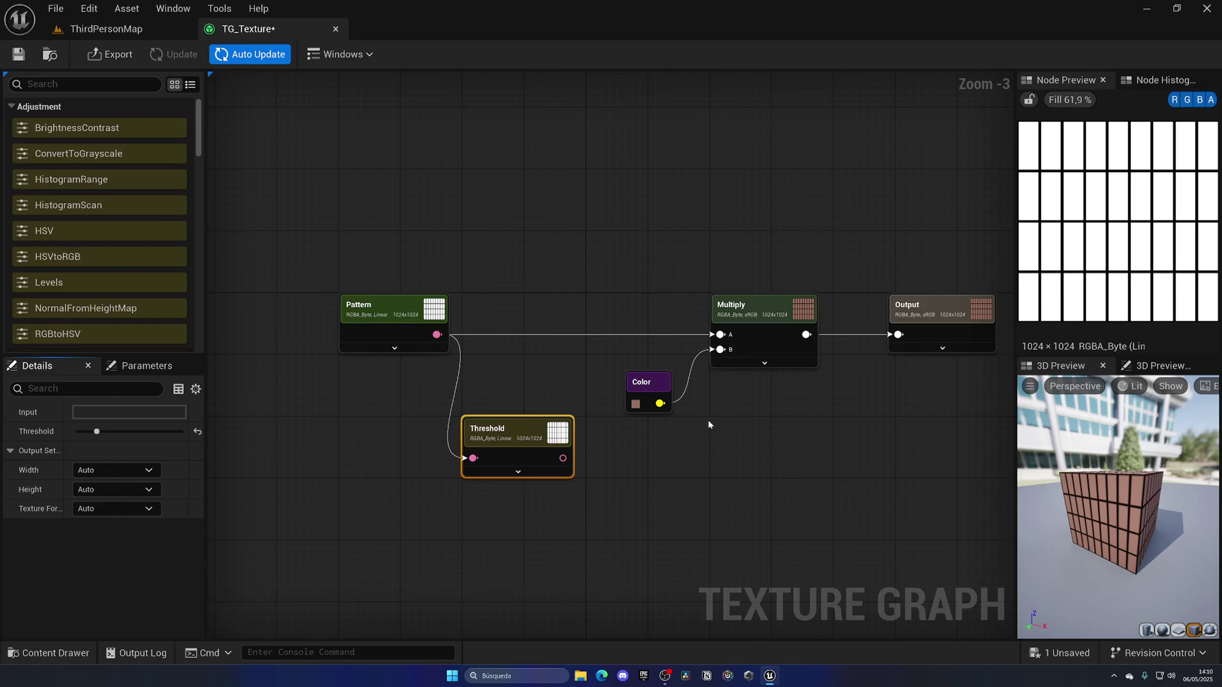
click(518, 472)
right_drag(542, 517, 501, 432)
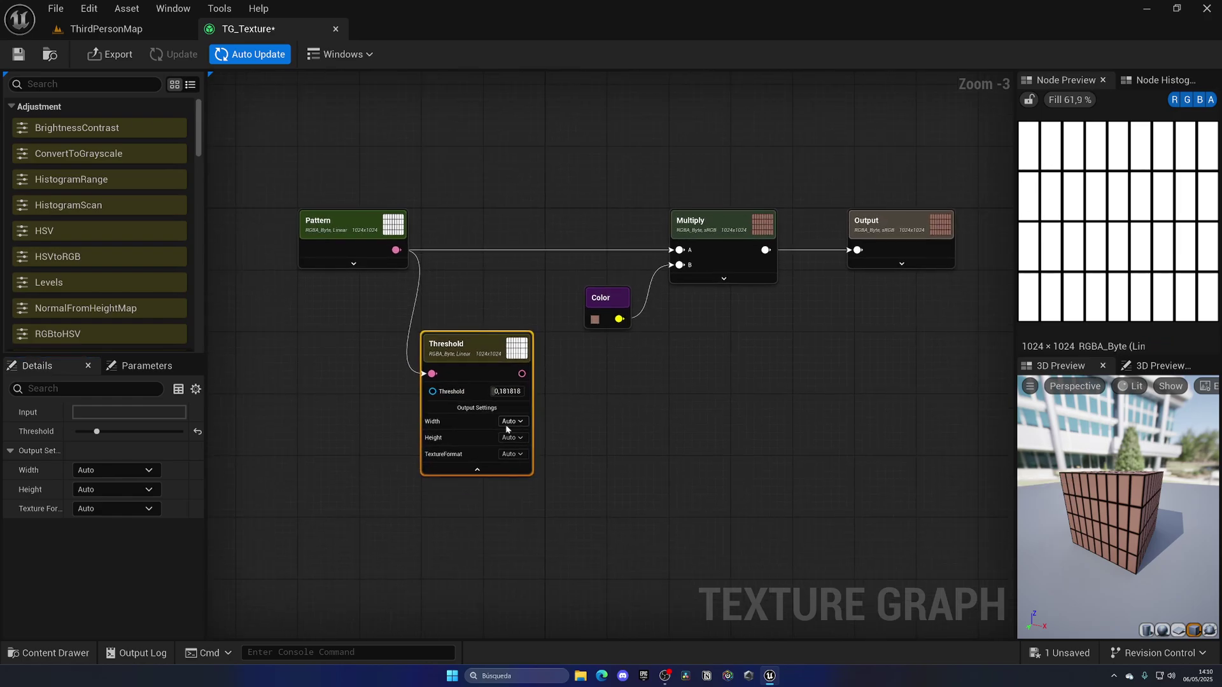
click(479, 470)
right_drag(586, 298, 544, 390)
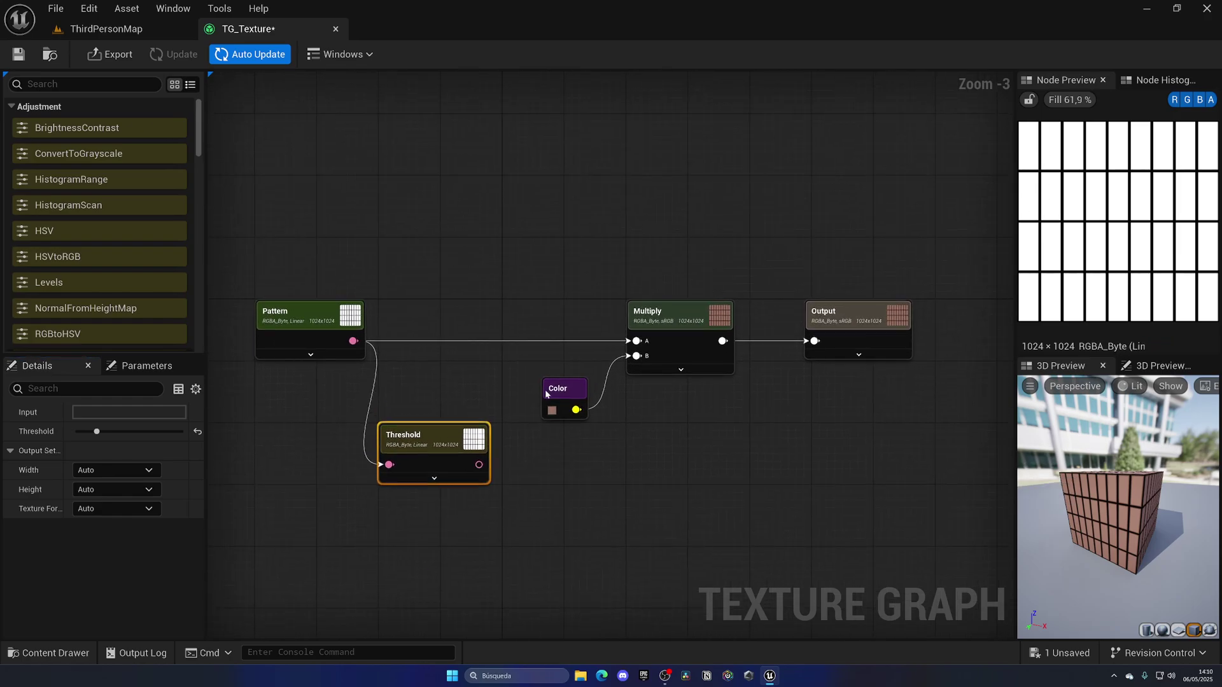
- Add a Lerp node fed by the Pattern output on input X and place it above the Multiply node
drag(353, 341, 471, 289)
text(lerp)
key(Return)
drag(518, 321, 552, 204)
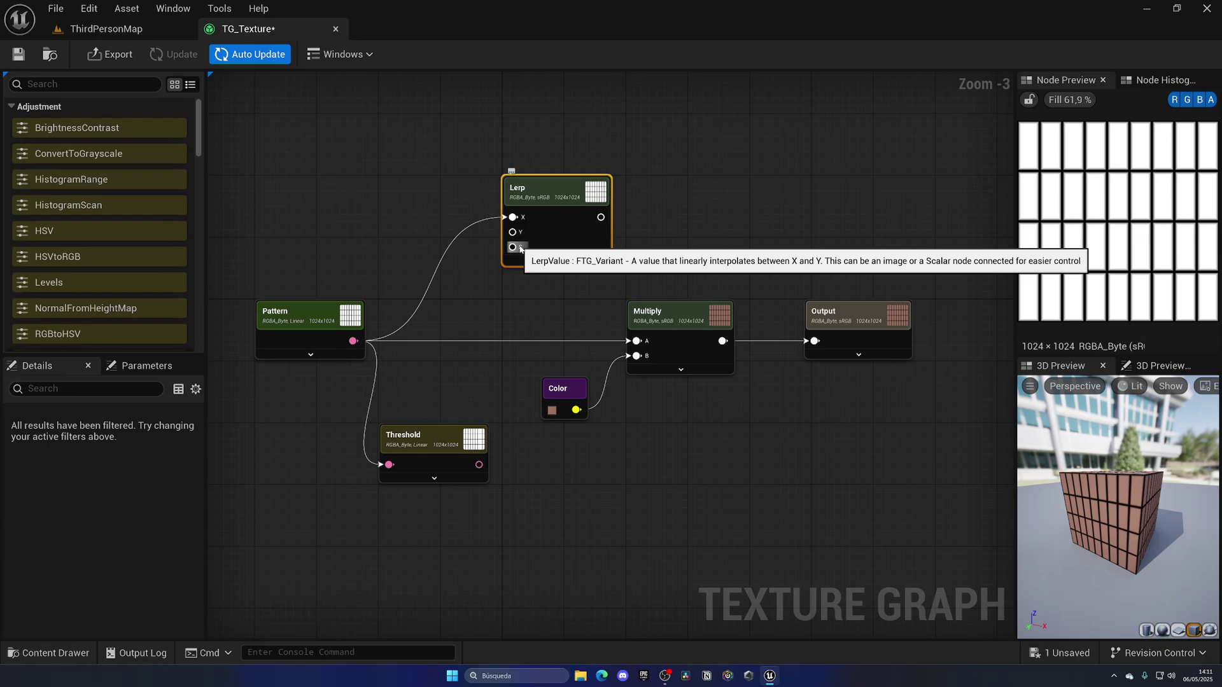
- Disconnect Multiply from Pattern and Output, and move it with its Color node out of the way below Threshold
click(644, 366)
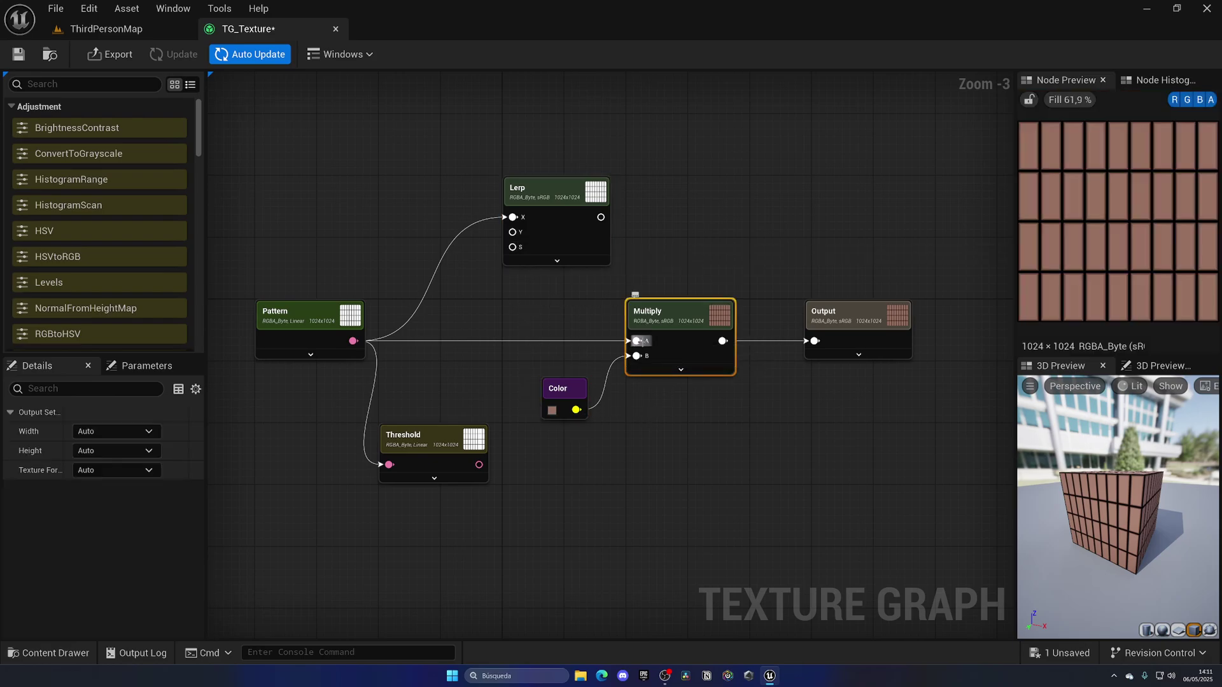
alt+click(635, 342)
drag(574, 338, 661, 401)
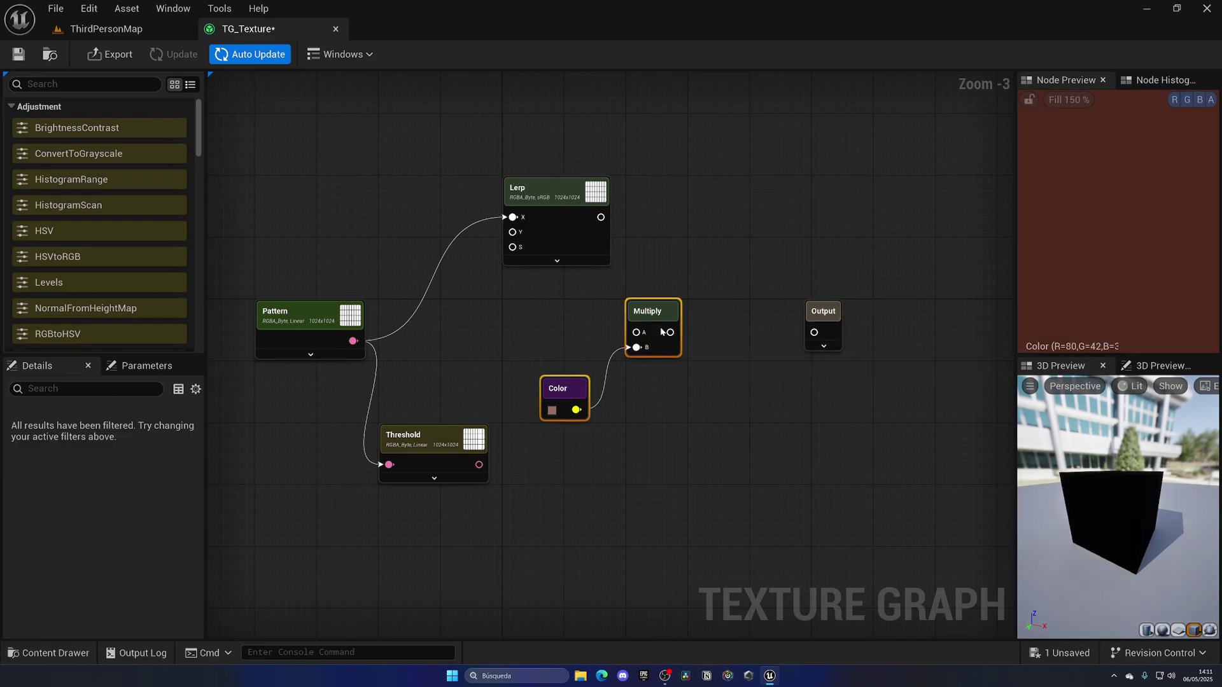
drag(661, 328, 467, 522)
- Place Lerp in line between Pattern and Output, wire Threshold into its S input and its output into Output, leaving X unconnected
click(515, 472)
drag(548, 197, 803, 337)
key(Home)
drag(535, 401, 633, 308)
right_drag(674, 353, 730, 405)
alt+click(681, 326)
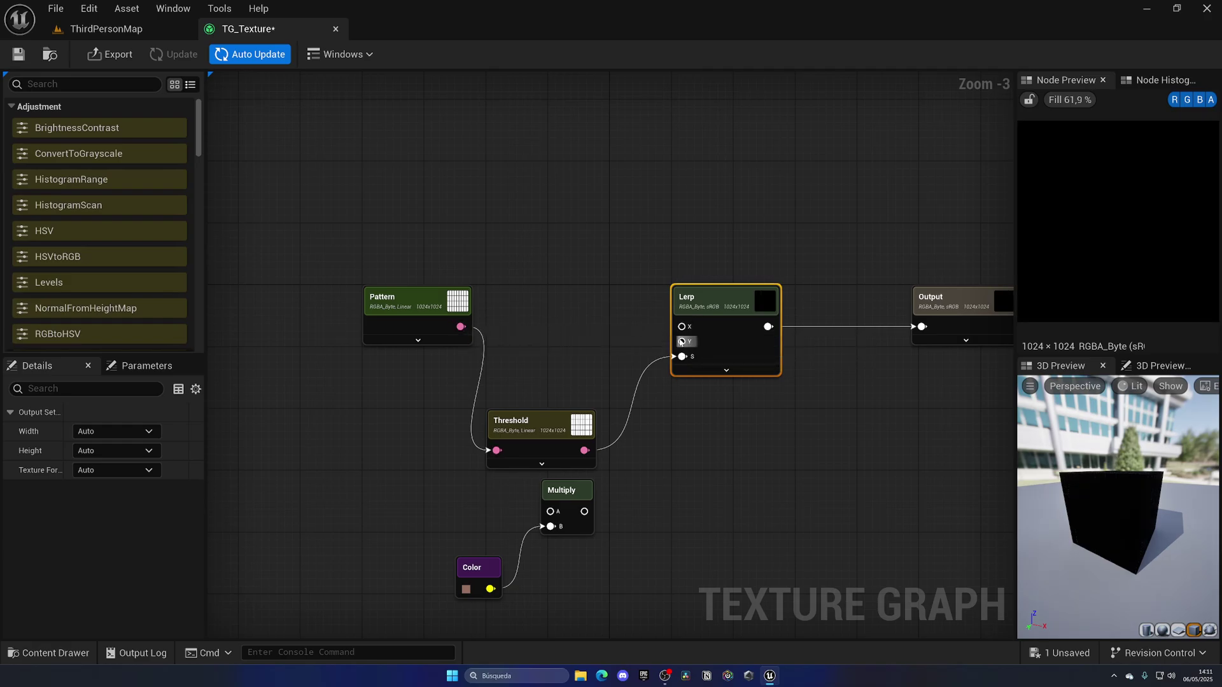
- Duplicate the Color node, connect the copy to Lerp's X input and place it between Pattern and Lerp
click(475, 566)
key(ctrl+c)
key(ctrl+v)
drag(591, 333, 681, 326)
drag(572, 315, 588, 308)
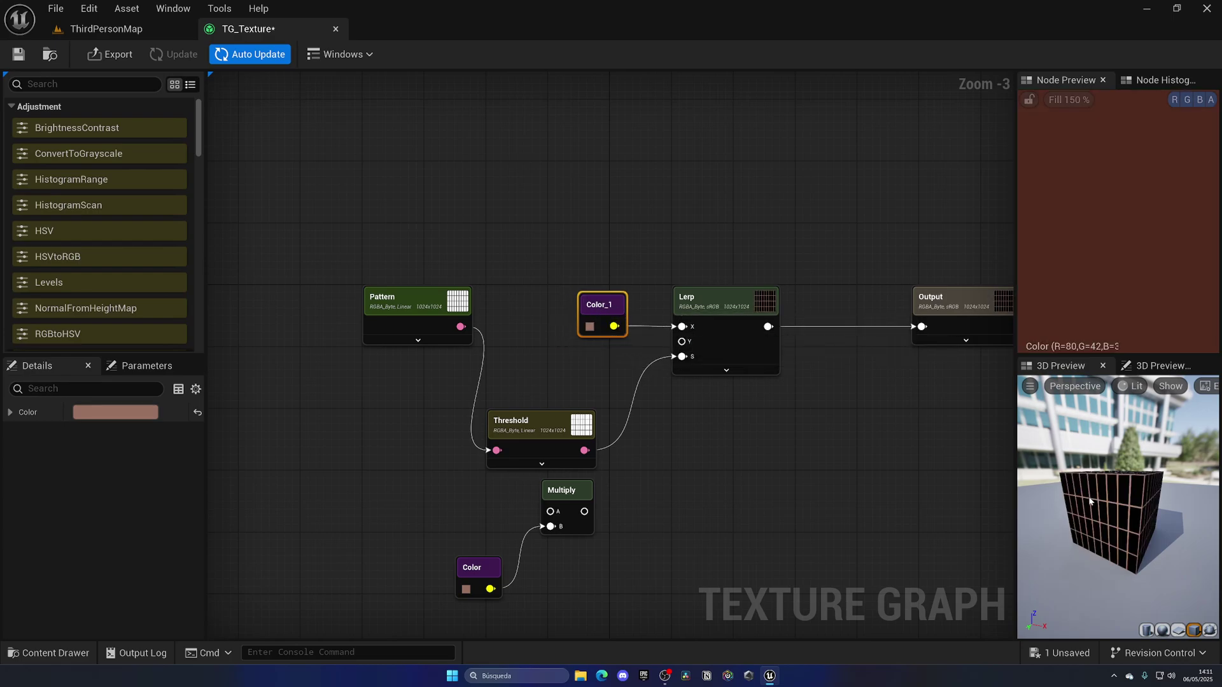
- Paste a second Color copy, connect it to Lerp's Y input and shift both copies up beside Lerp
key(ctrl+v)
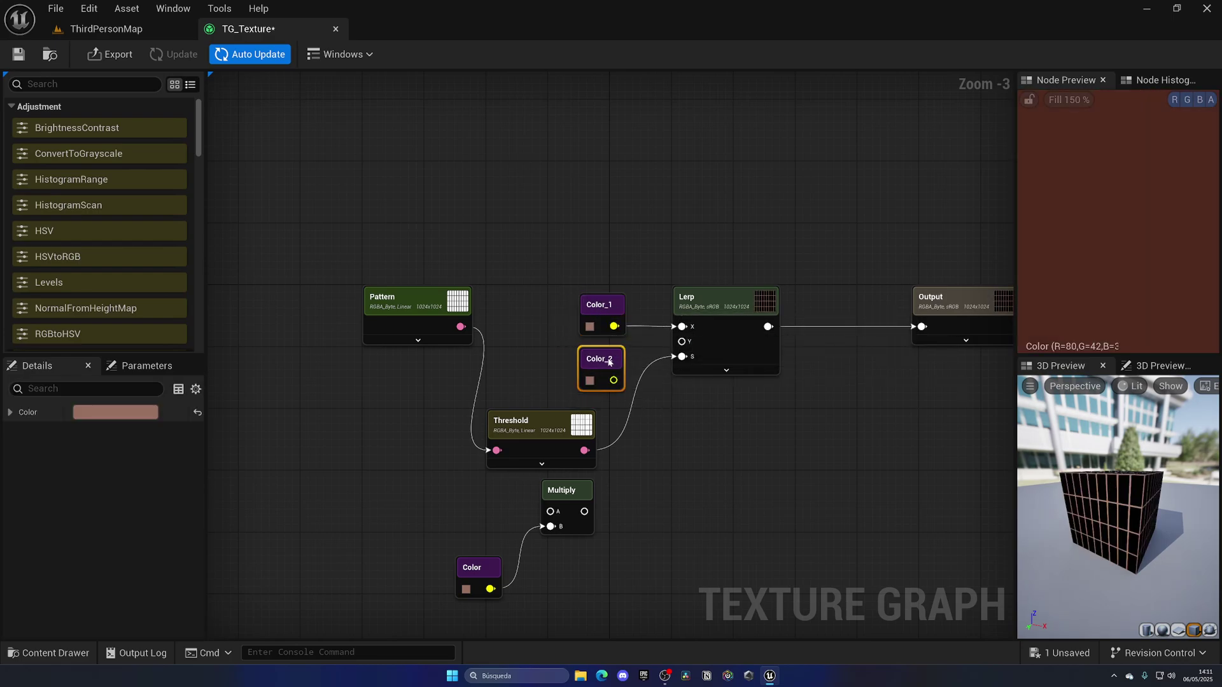
drag(614, 381, 681, 341)
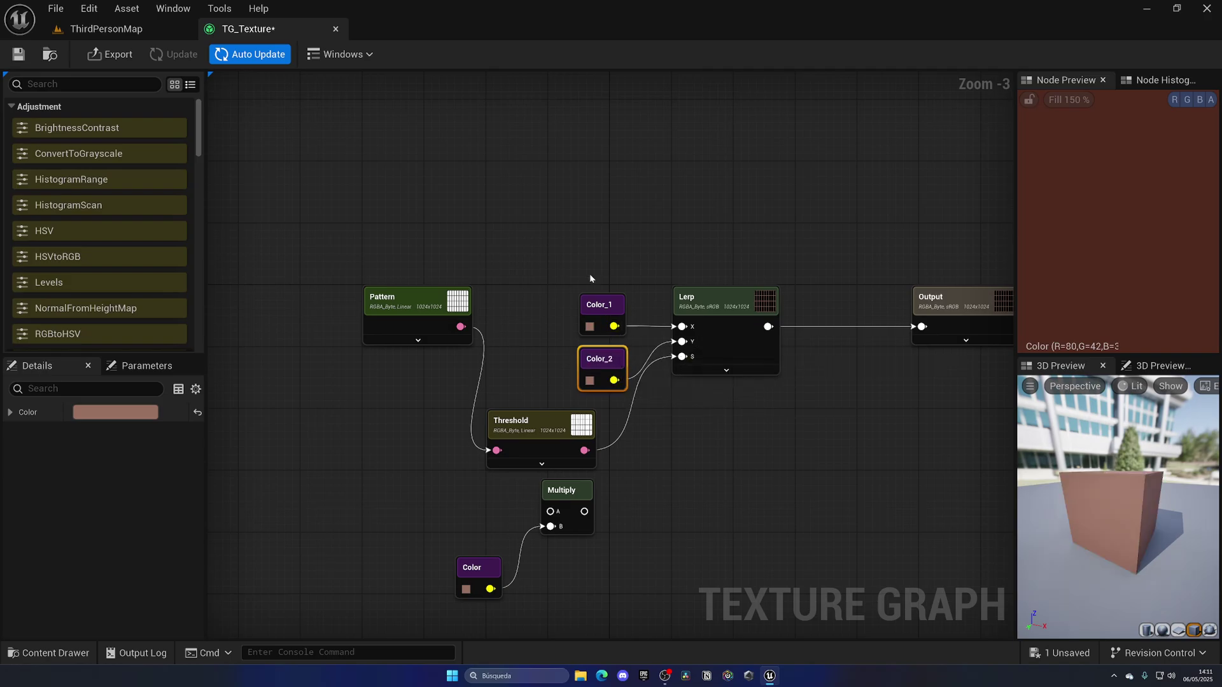
drag(592, 275, 608, 339)
click(540, 337)
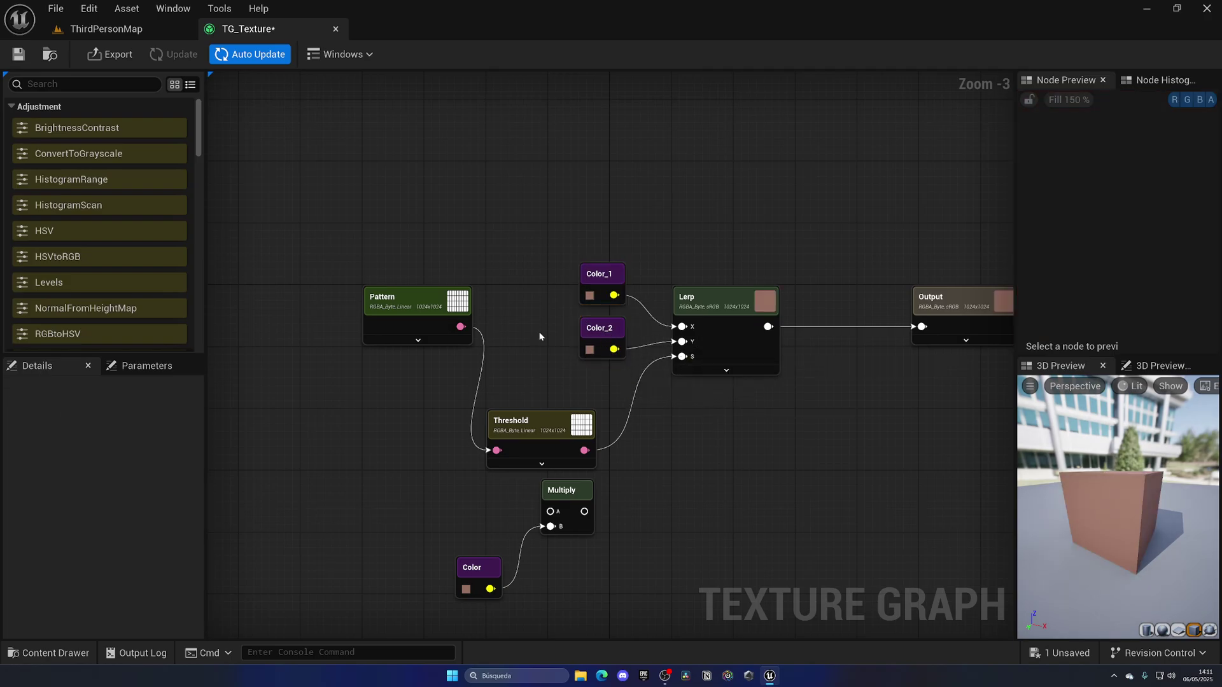
- Lower the saturation of the Color_1 node to about 0.555 (hex linear 502E24FF)
click(588, 294)
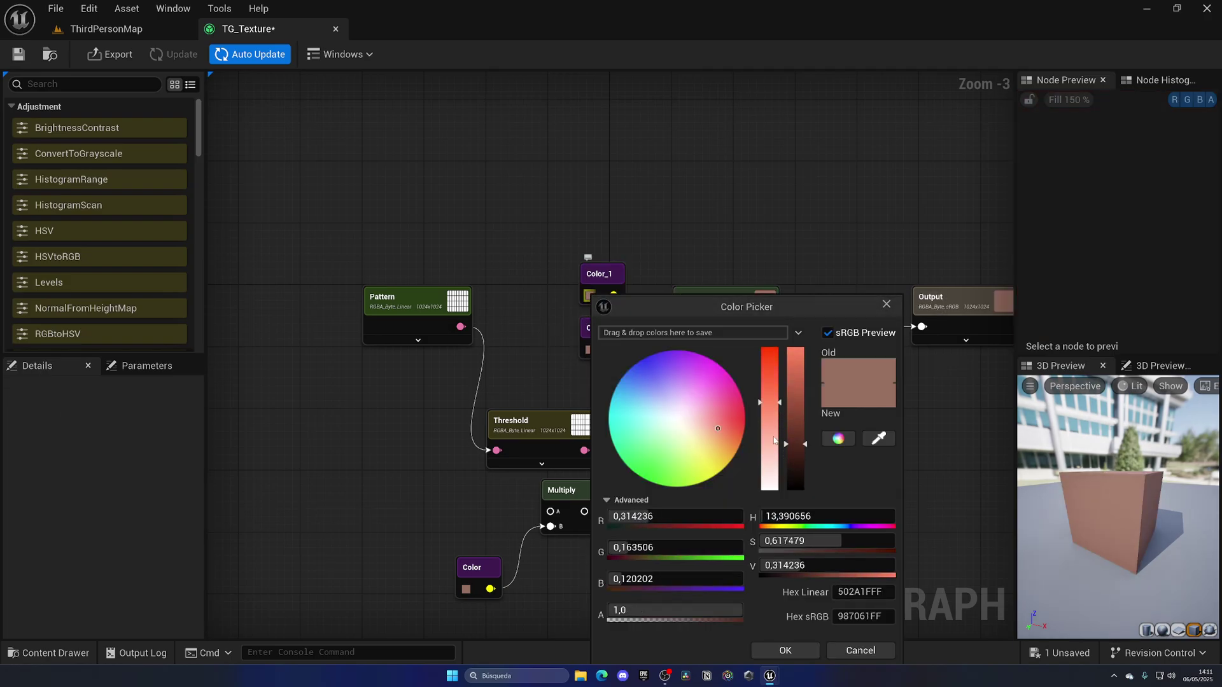
click(770, 650)
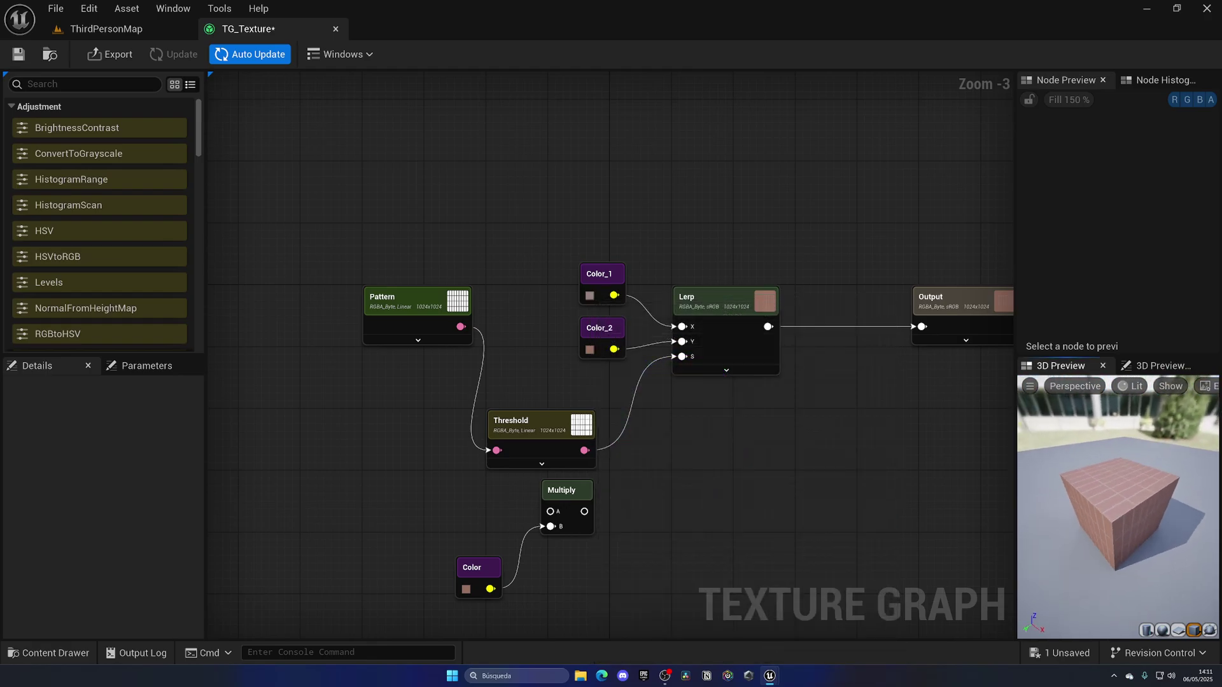
drag(1068, 509, 1177, 509)
click(590, 296)
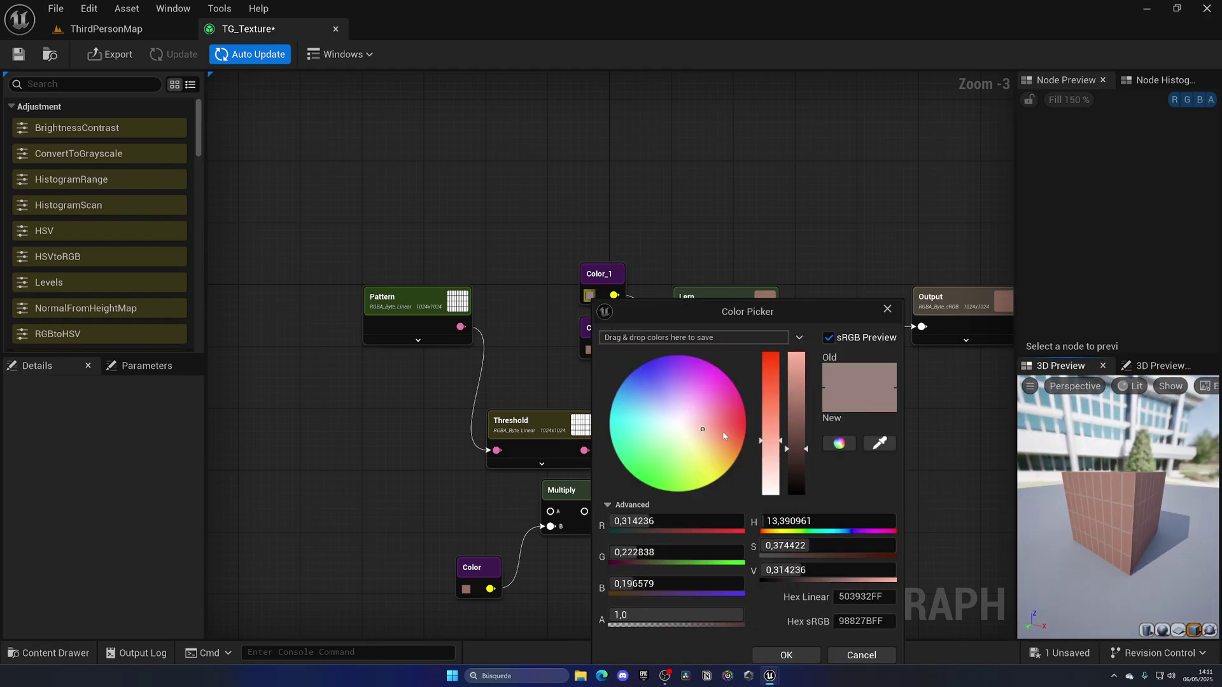
drag(709, 310, 590, 204)
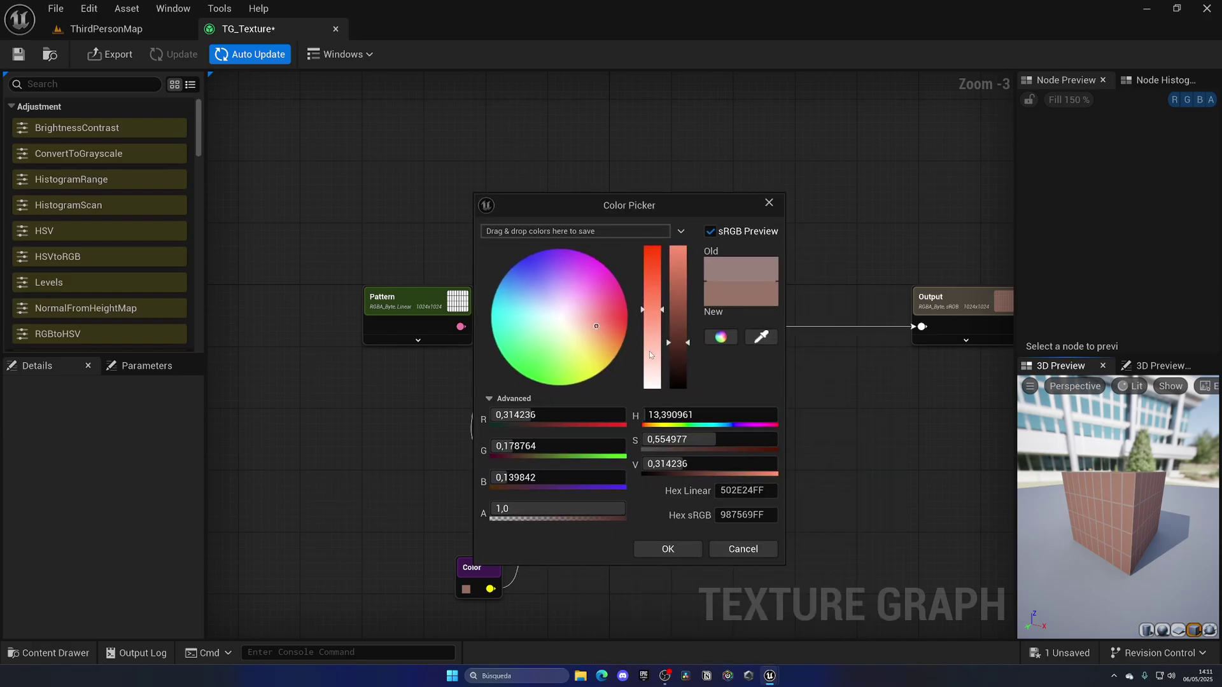
click(680, 550)
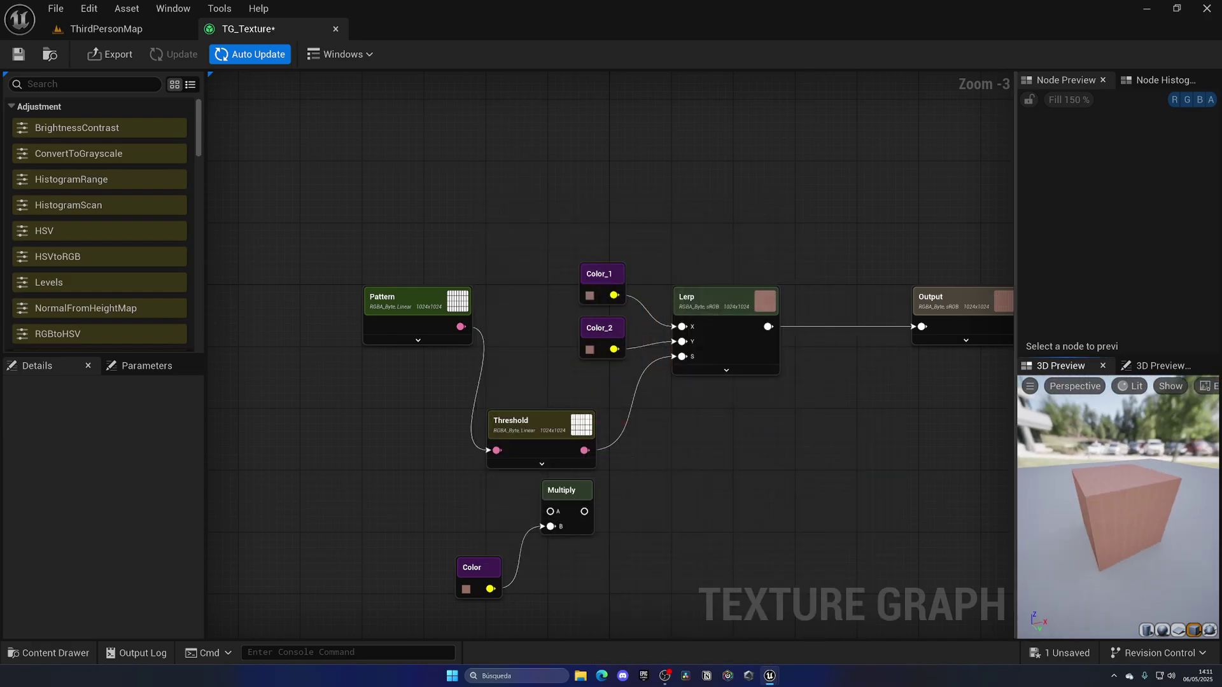
- Darken the Color_2 node by lowering its value, and check the bricks on the preview cube
click(589, 350)
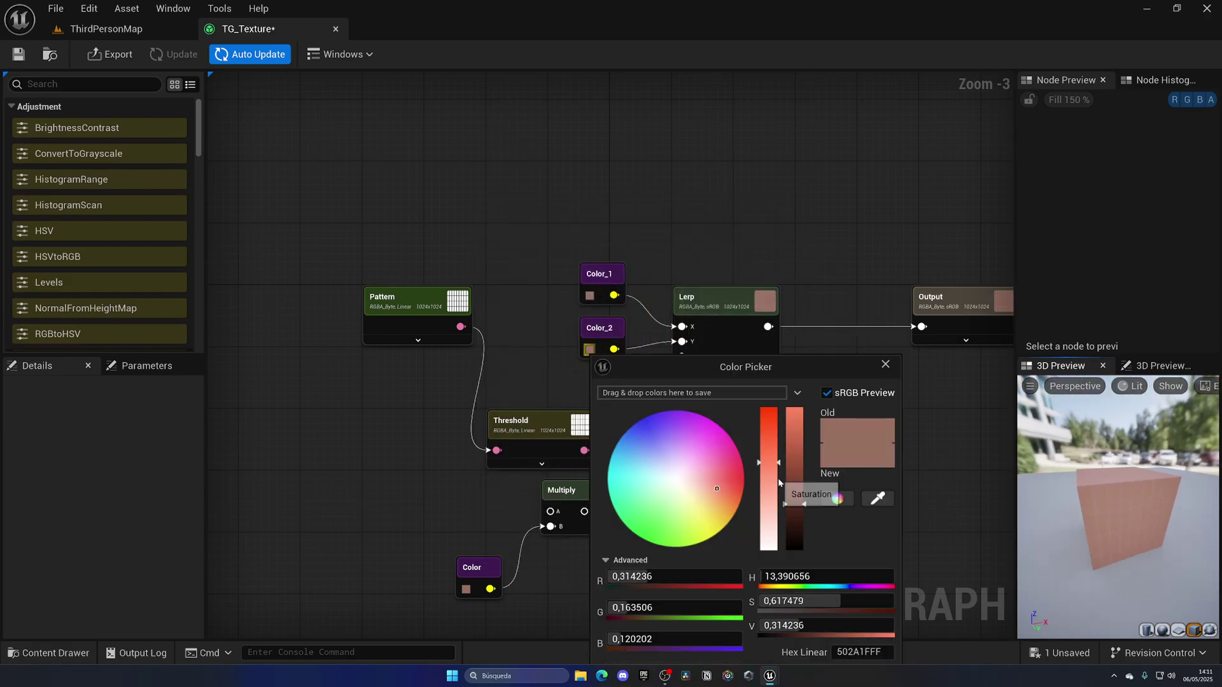
drag(794, 504, 794, 531)
drag(778, 366, 698, 230)
click(721, 576)
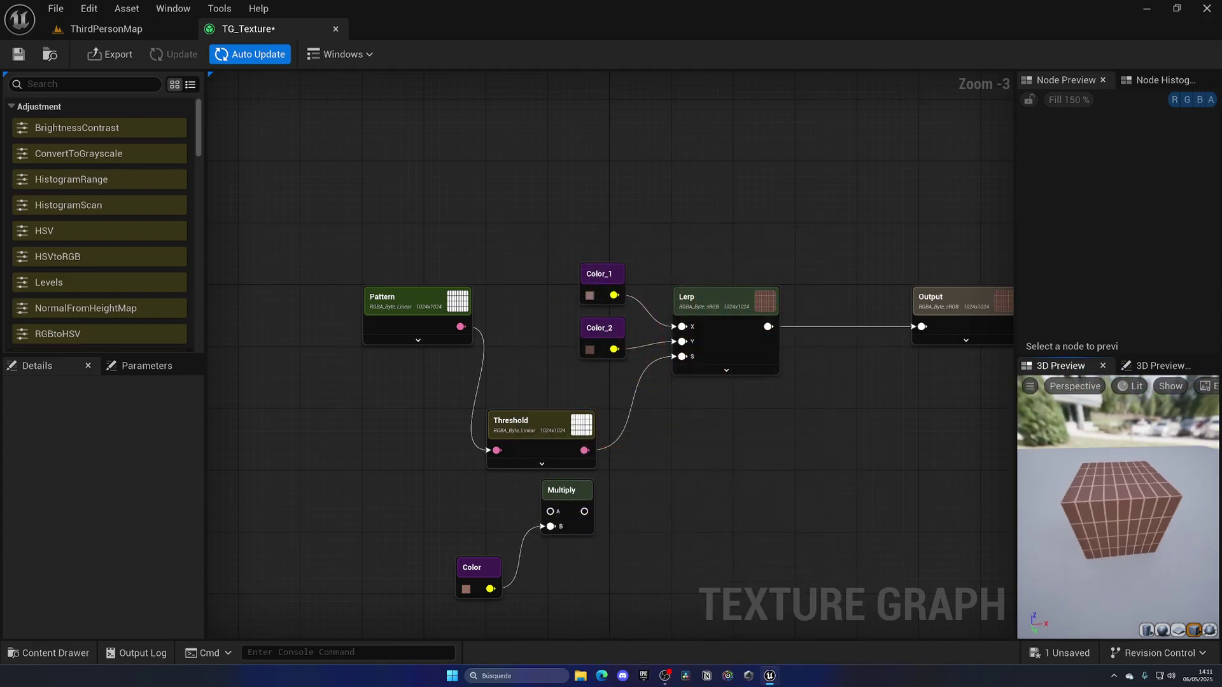
drag(1188, 520, 1109, 519)
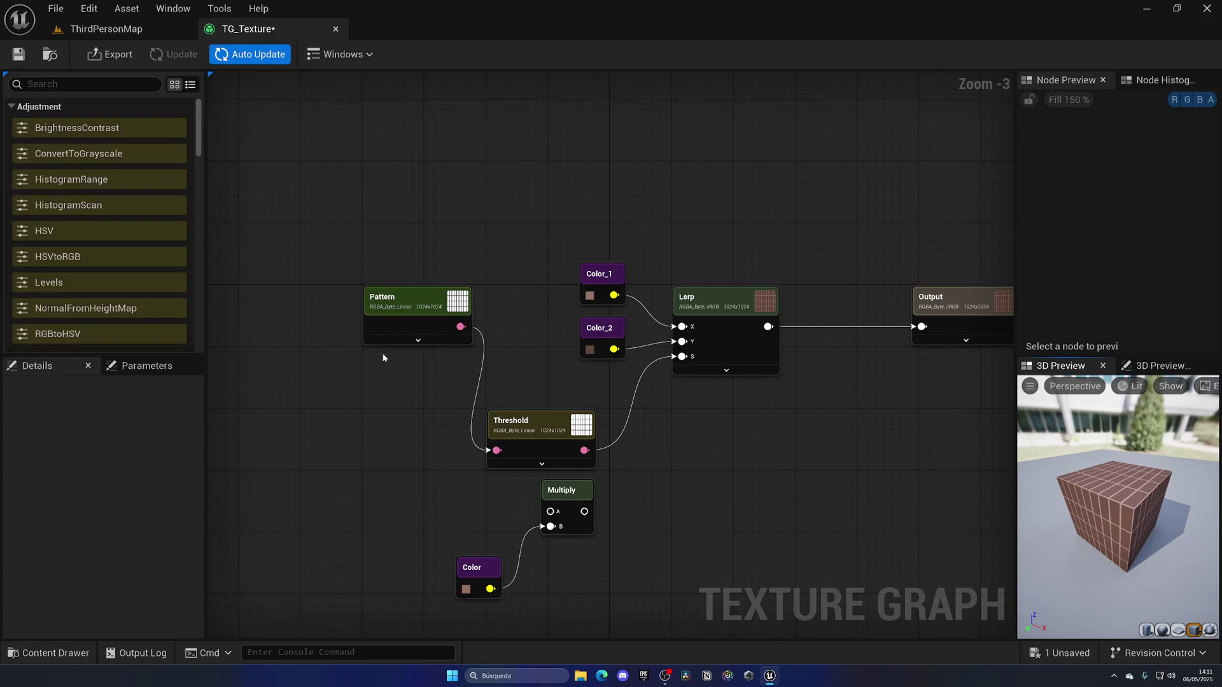
- Find Noise among the Procedural nodes in the node library and add it above the Pattern node
scroll(109, 250, down, 5)
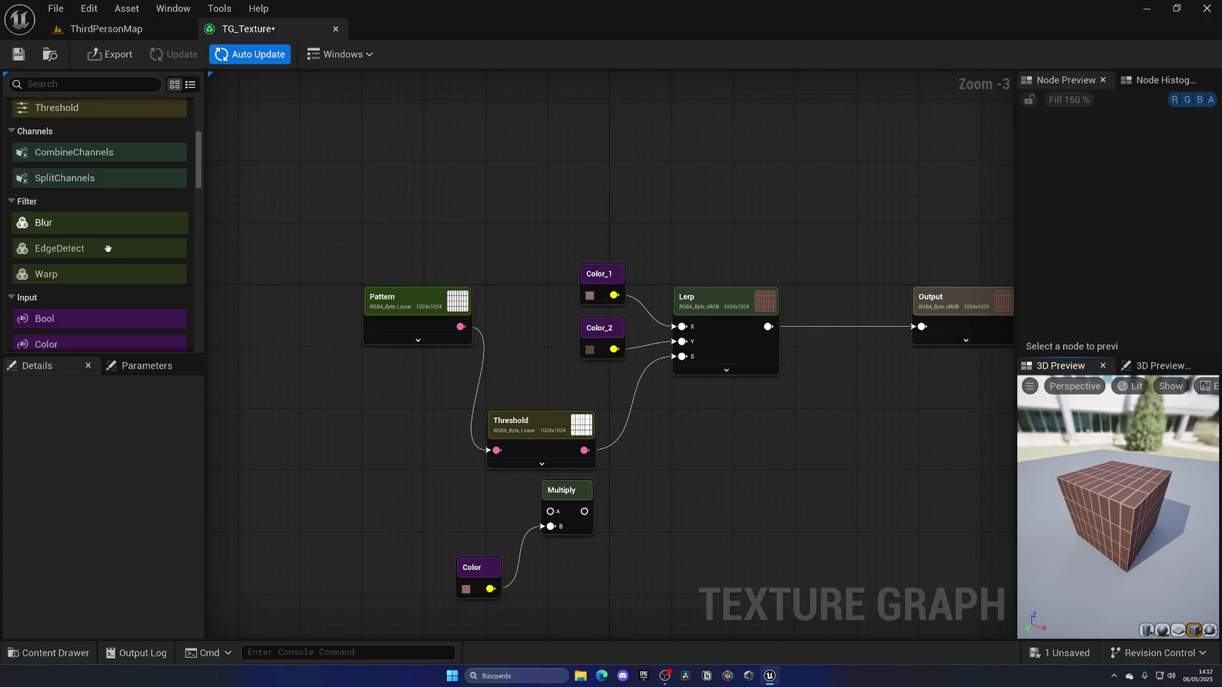
scroll(108, 248, down, 2)
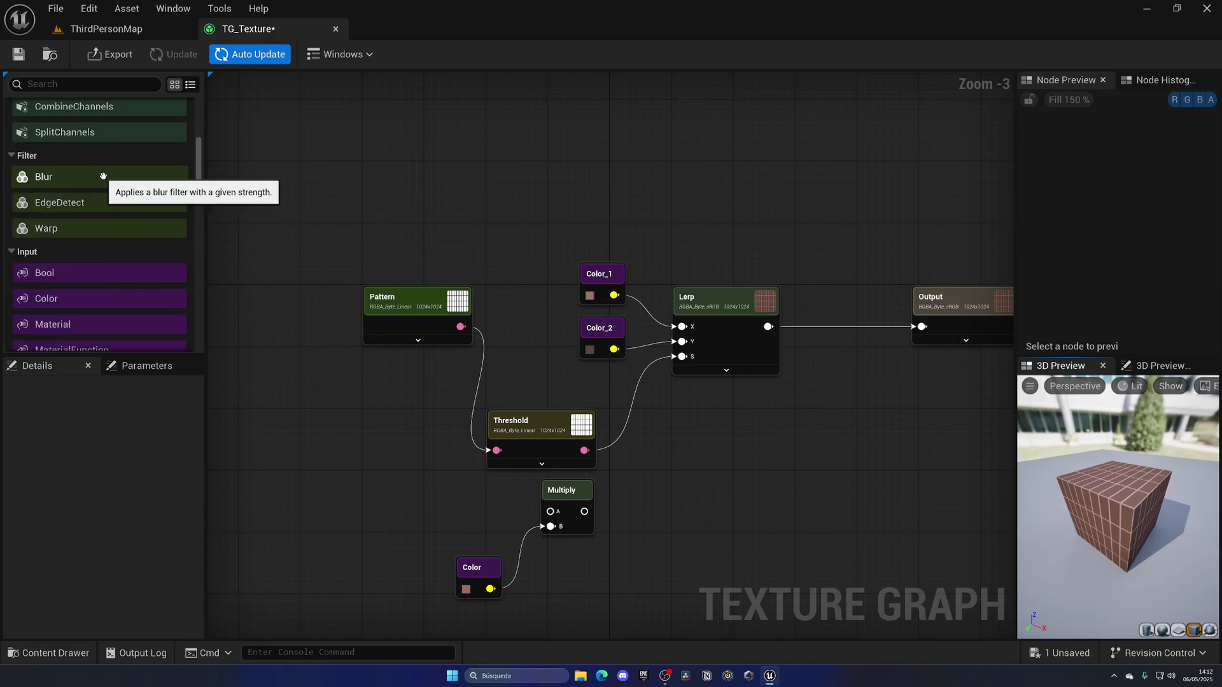
scroll(102, 177, down, 7)
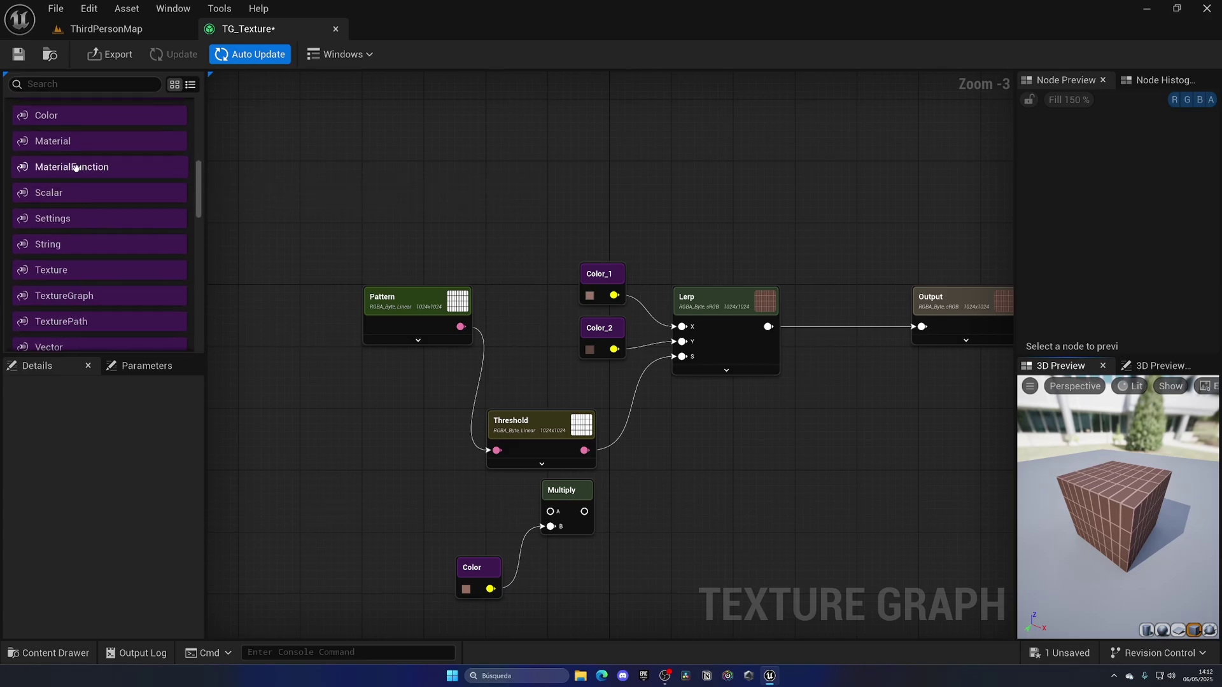
scroll(115, 210, down, 6)
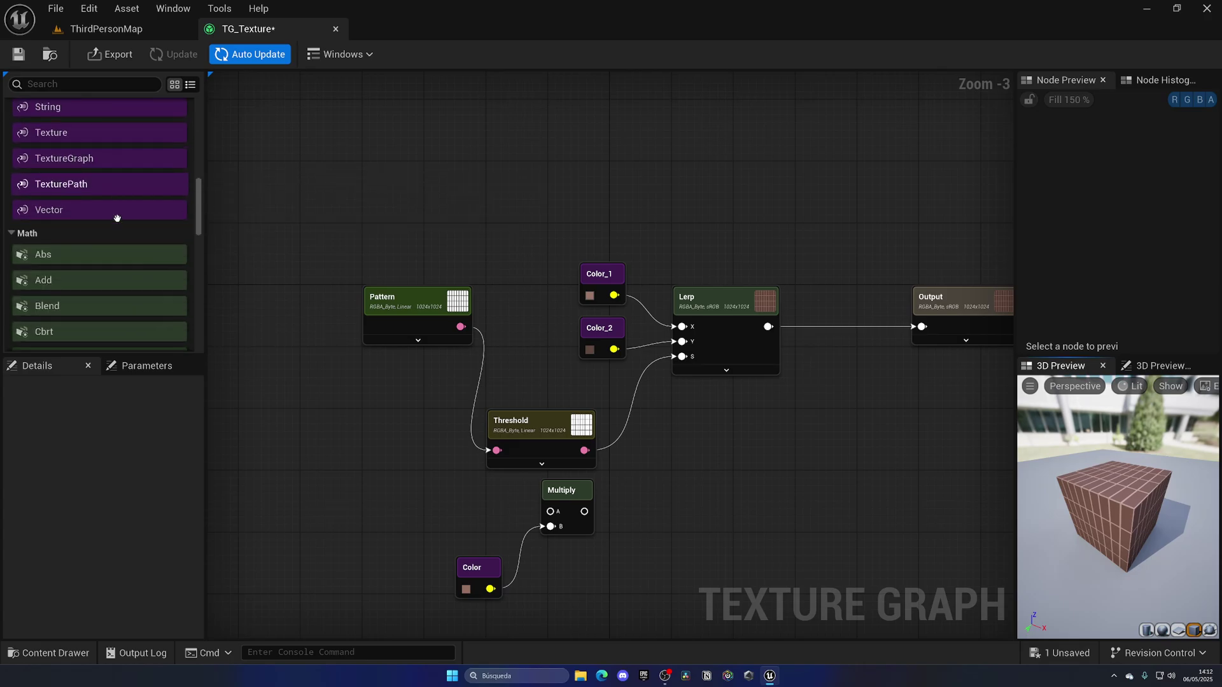
scroll(117, 219, down, 9)
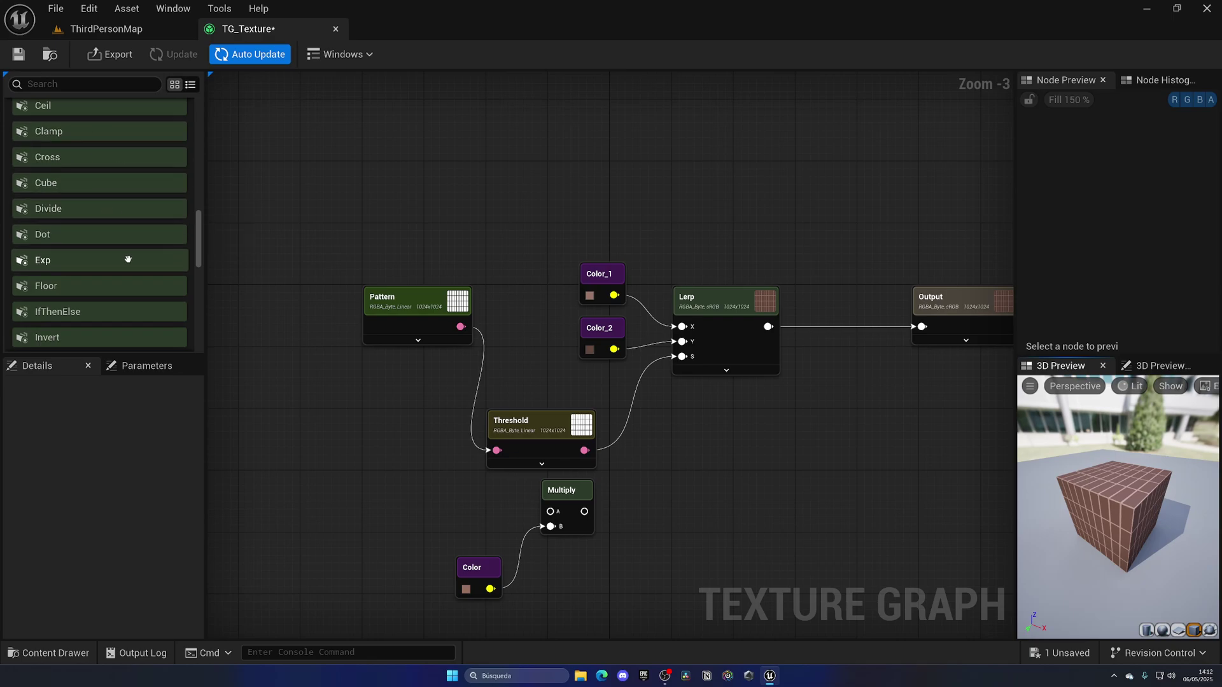
scroll(137, 238, down, 12)
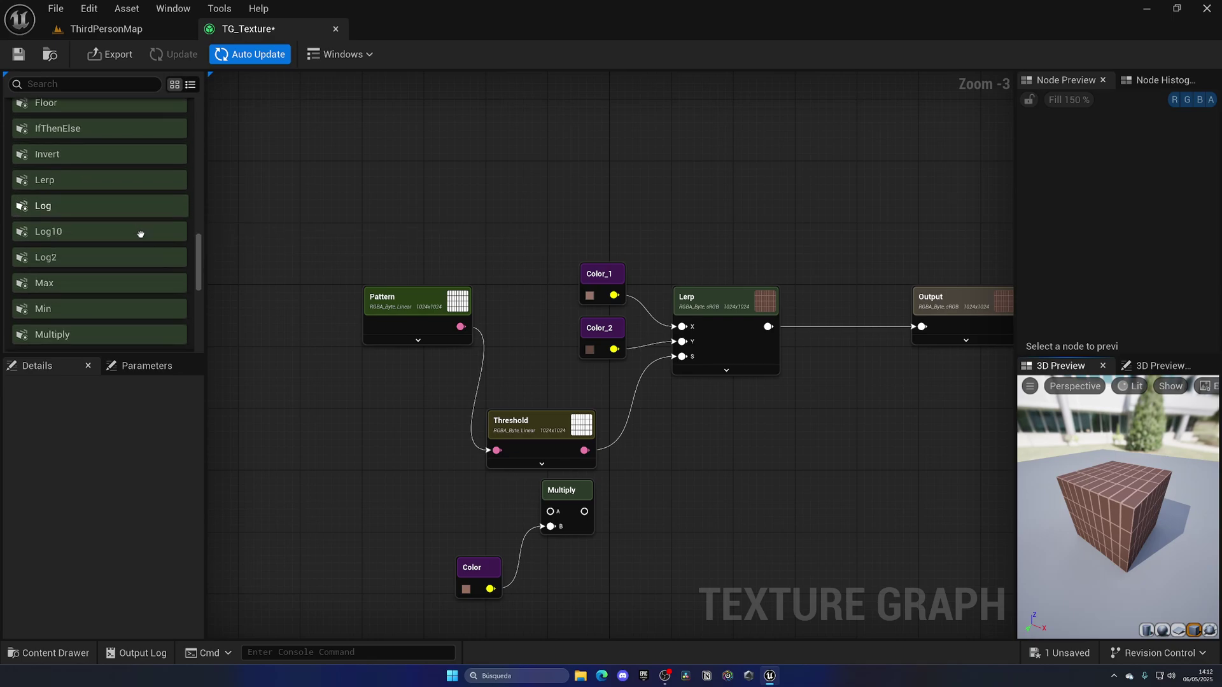
scroll(141, 240, down, 9)
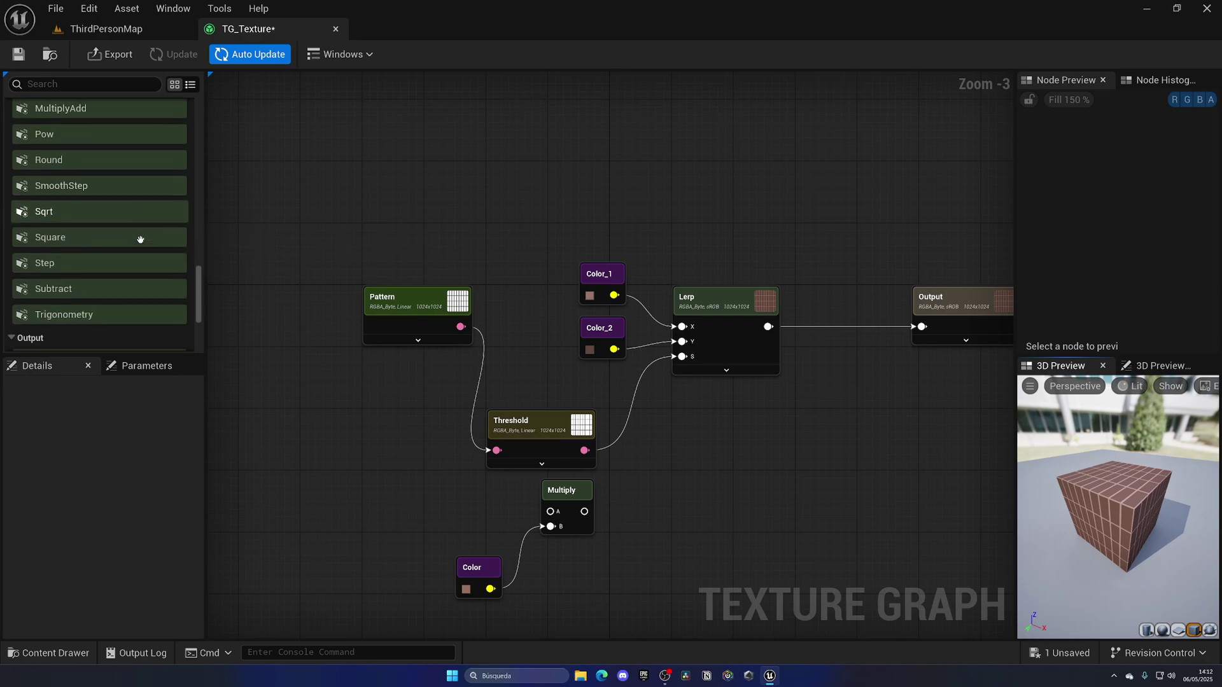
scroll(140, 240, down, 5)
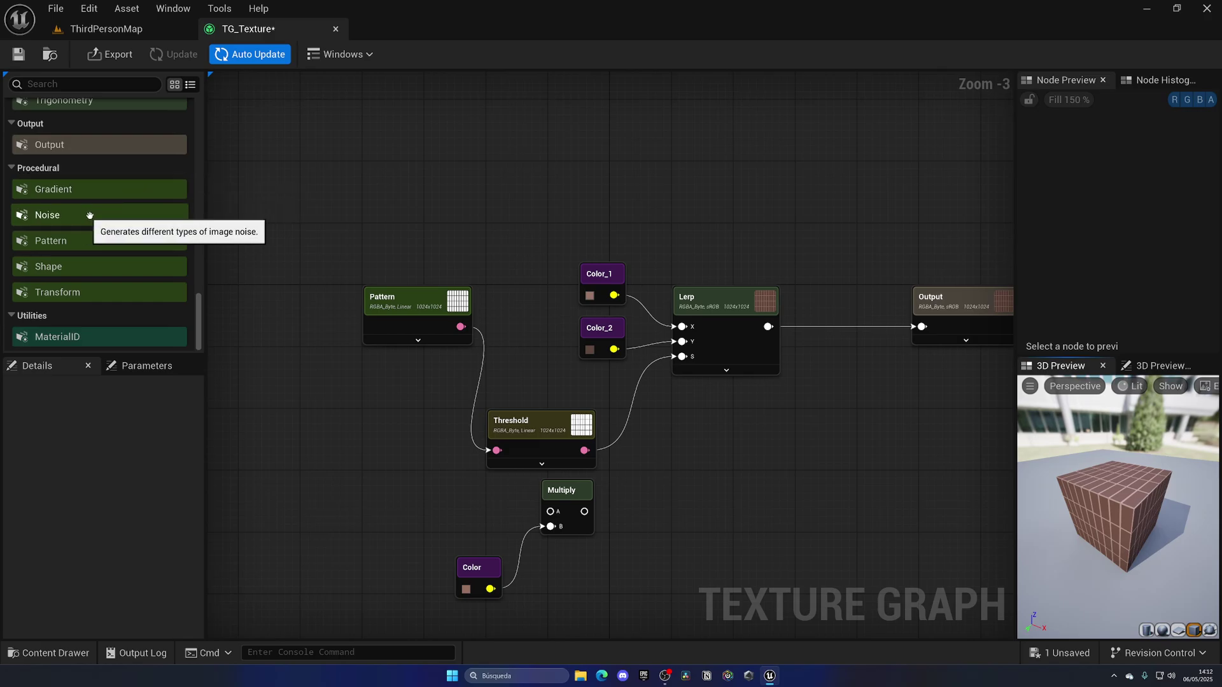
drag(92, 215, 431, 164)
- Add a Multiply node taking Noise on input A and Lerp on input B, and connect its result to Output
drag(493, 187, 756, 221)
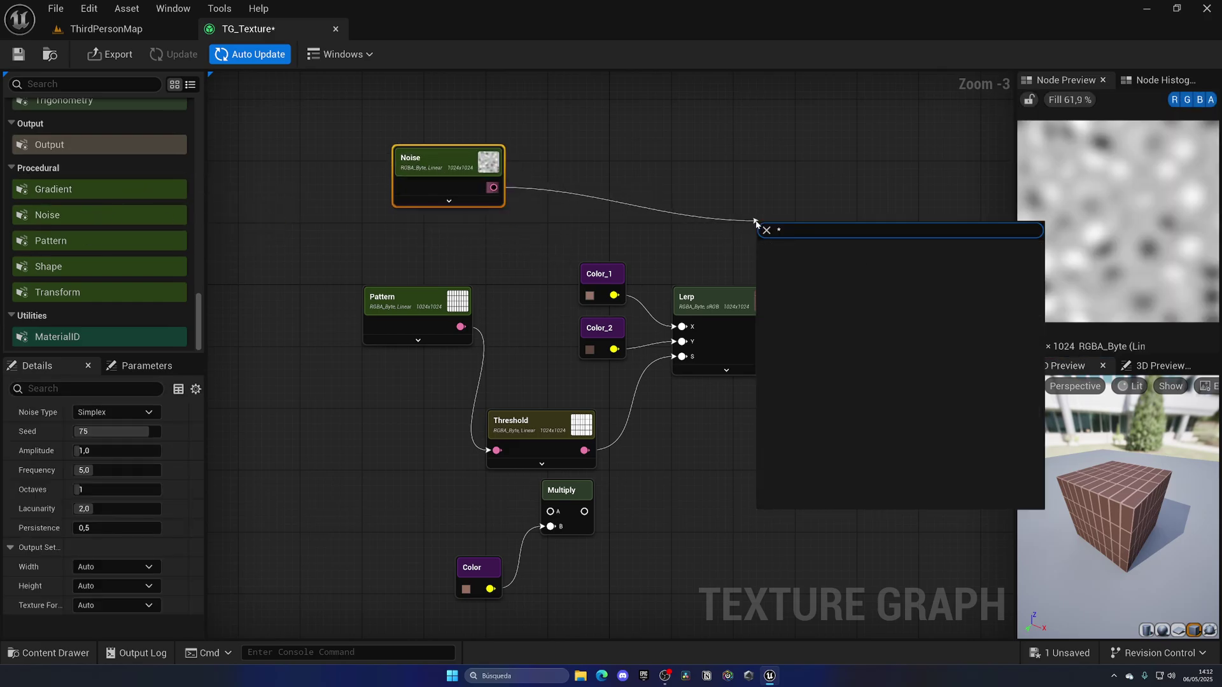
text(mu)
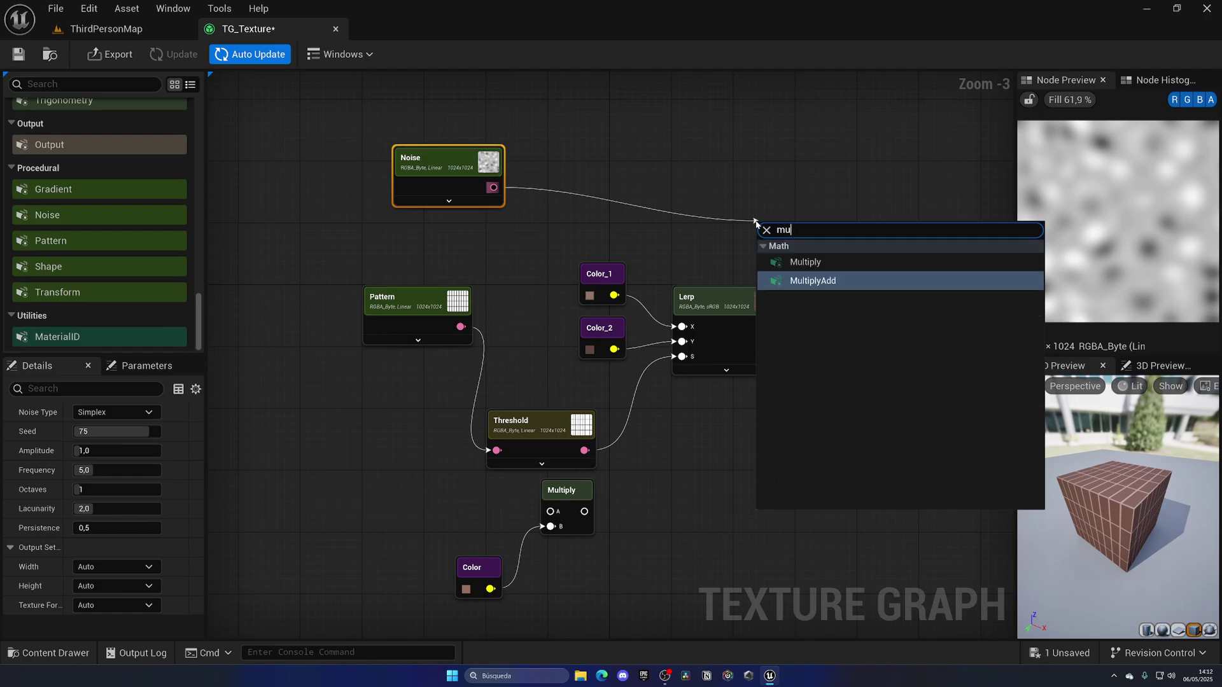
click(805, 262)
drag(768, 327, 921, 327)
drag(1075, 446, 1115, 511)
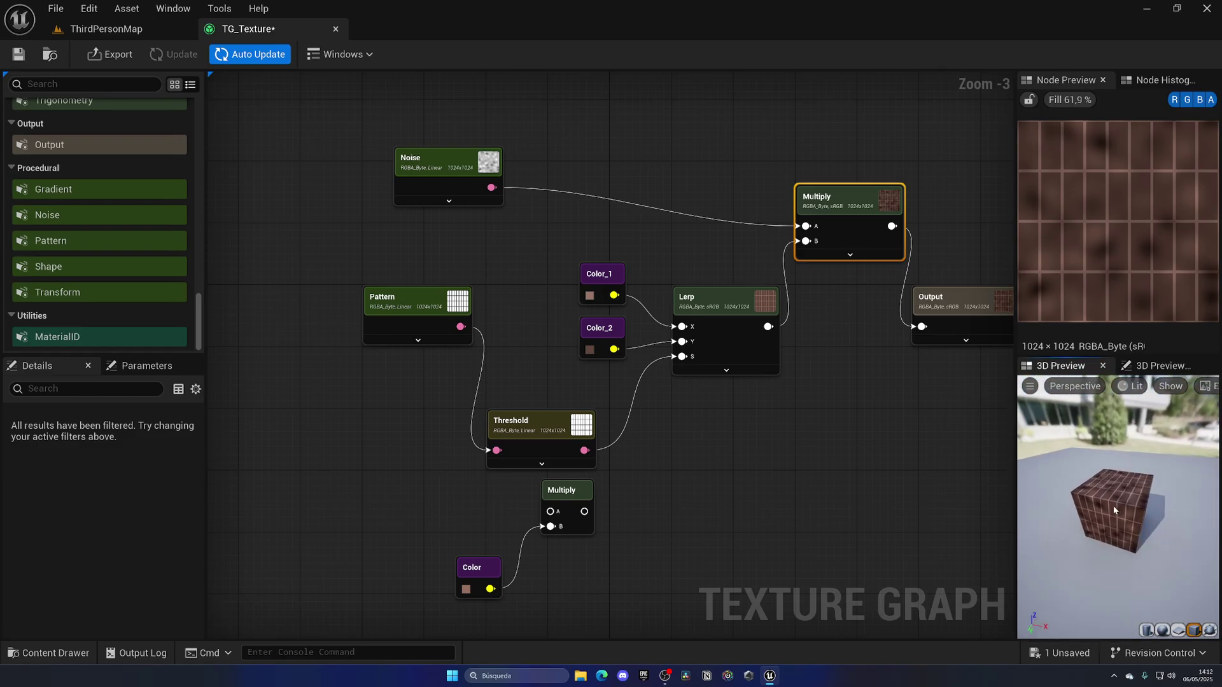
- Align the Multiply node with Noise, and set the Noise seed to 65, amplitude to about 0.65 and frequency to about 1.94
drag(837, 214, 837, 169)
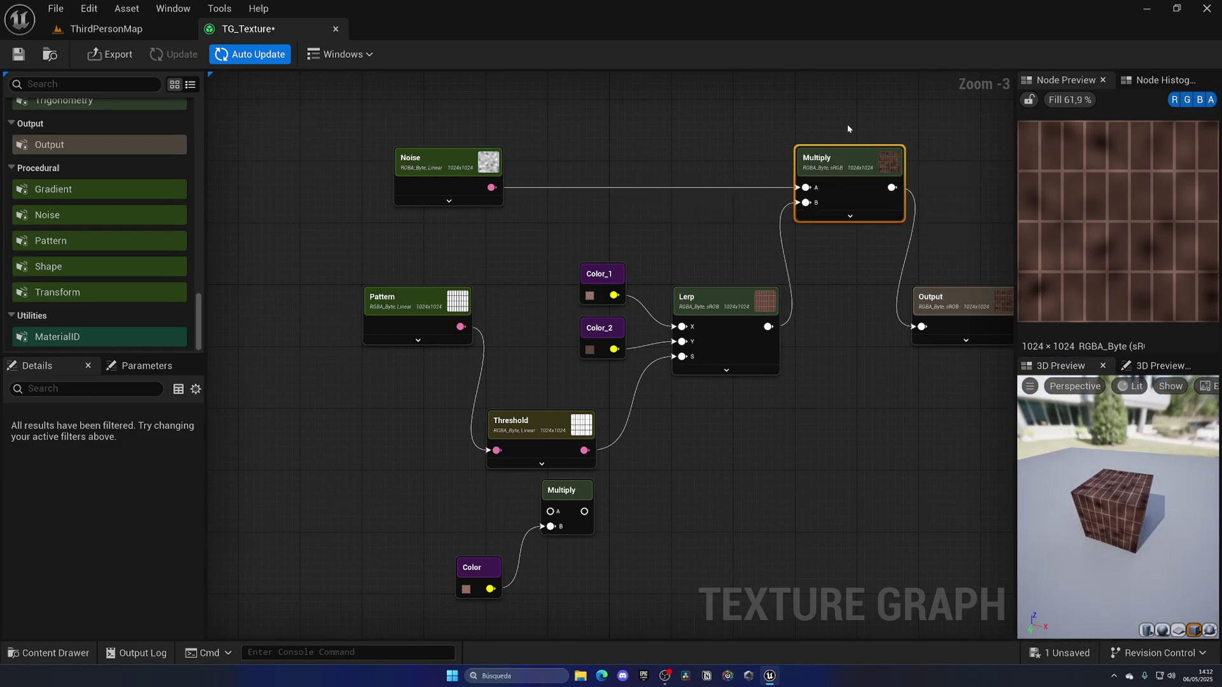
click(446, 168)
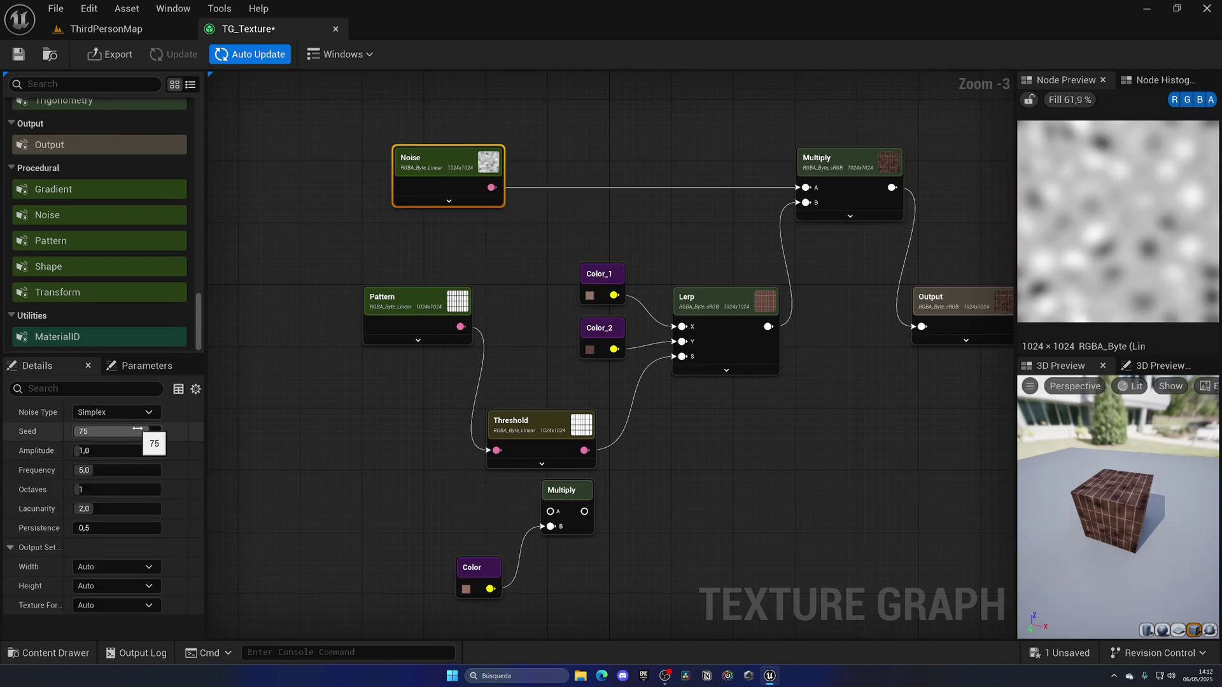
mouse_move(96, 451)
mouse_down()
mouse_move(108, 432)
mouse_move(94, 451)
mouse_move(117, 452)
mouse_up()
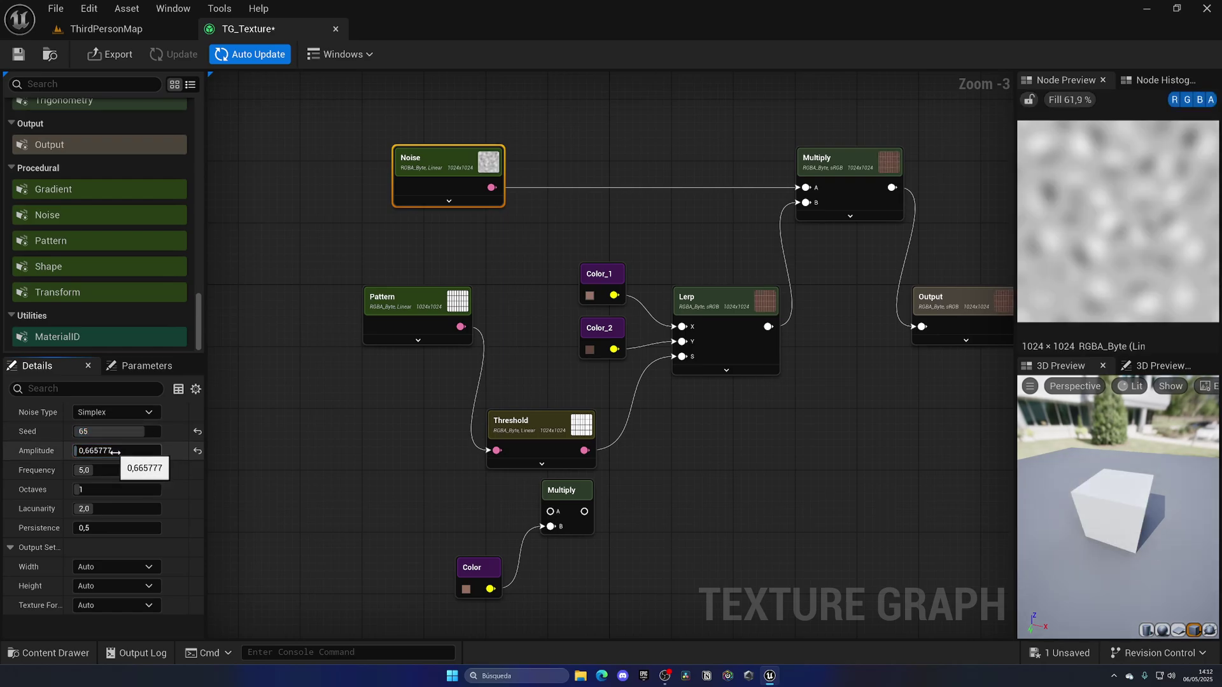
drag(115, 451, 79, 470)
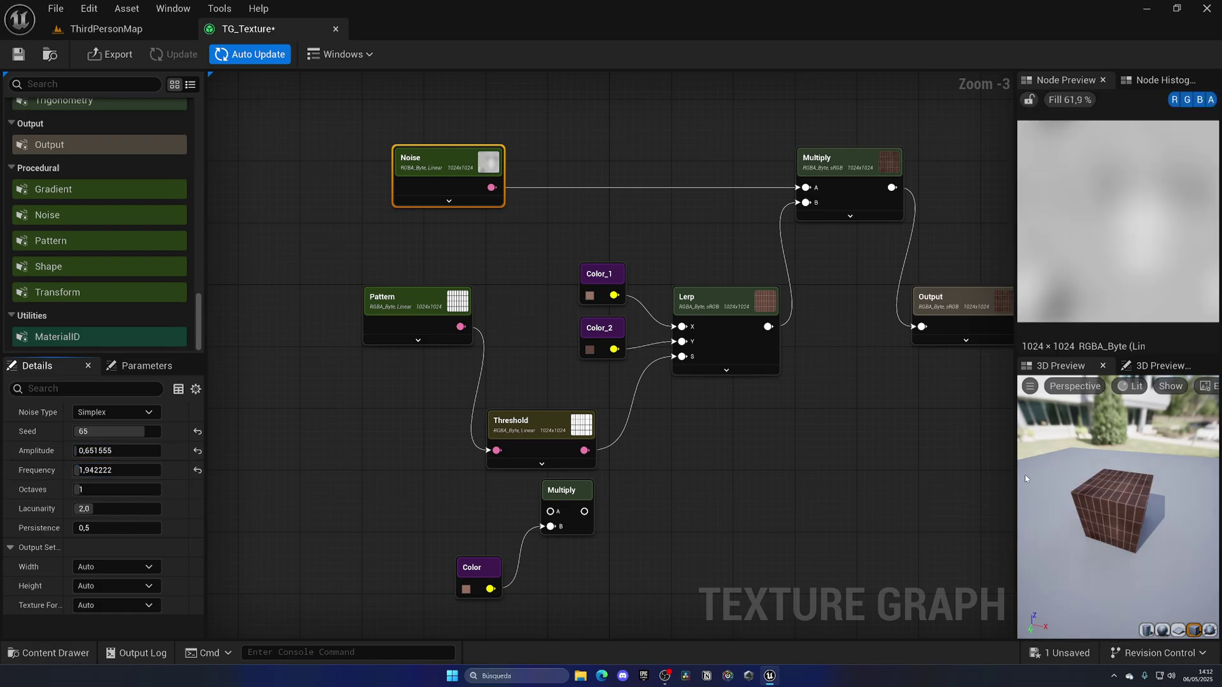
drag(1032, 476, 1113, 479)
- Lighten Color_2 to a value of about 0.245 (hex linear 3E2018FF), check the preview cube and save the graph
click(589, 350)
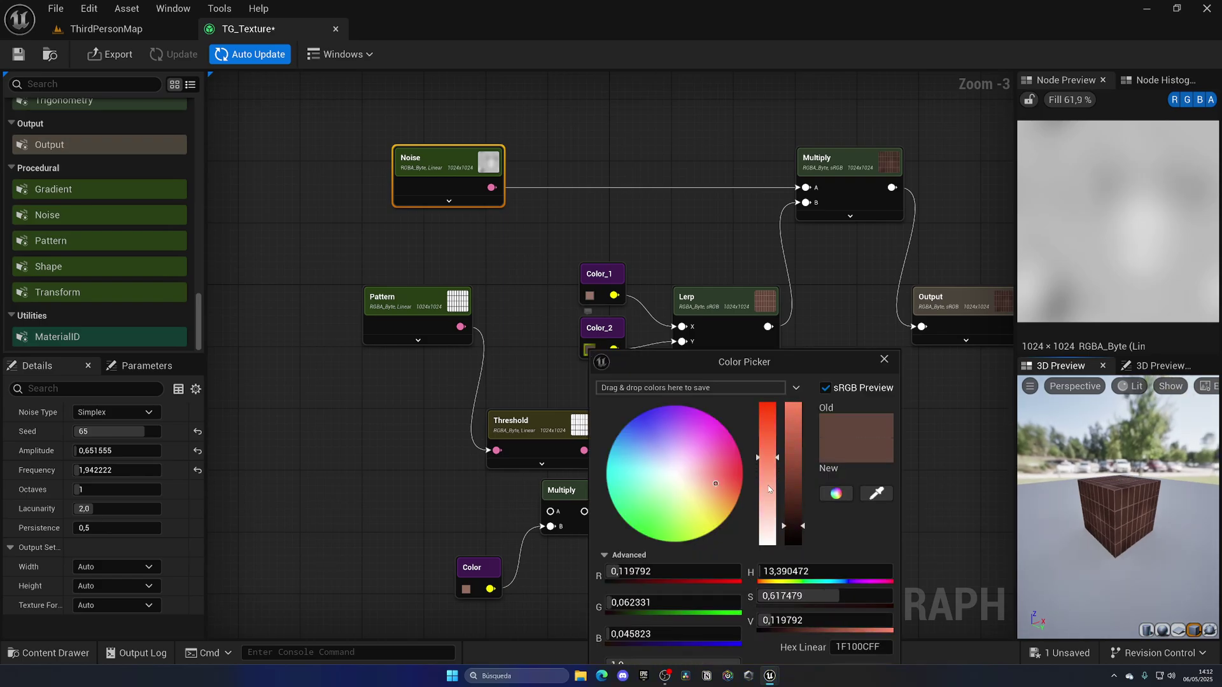
drag(795, 526, 797, 510)
drag(789, 361, 789, 282)
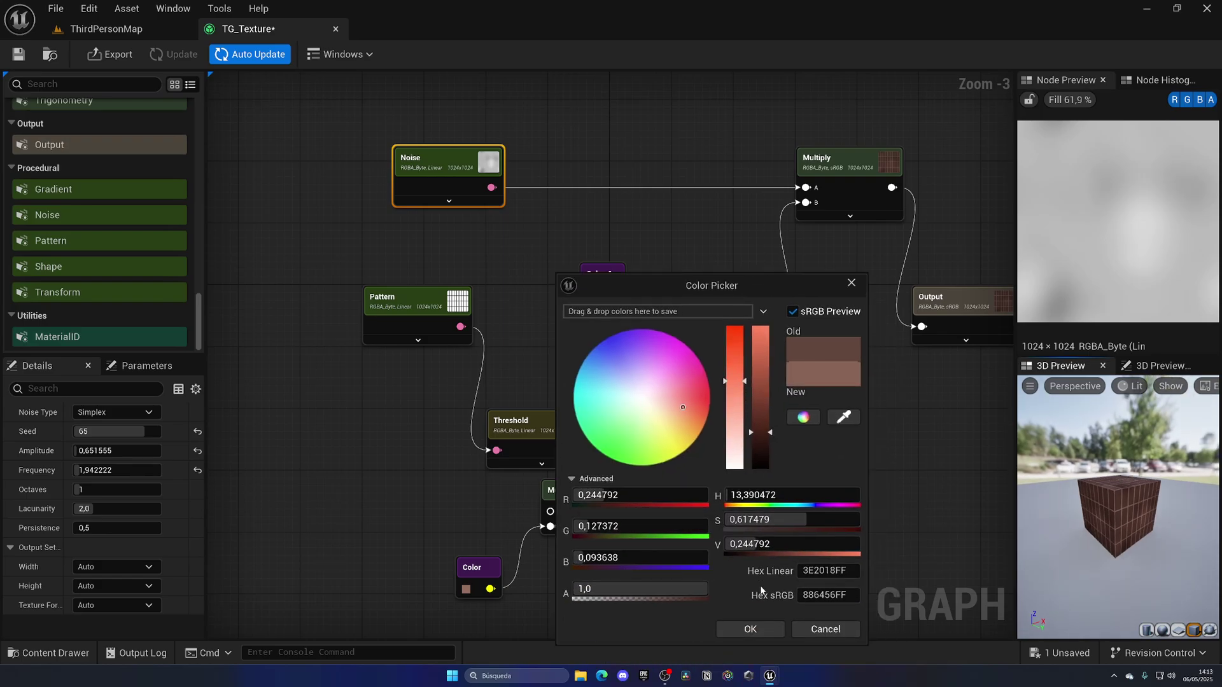
click(754, 626)
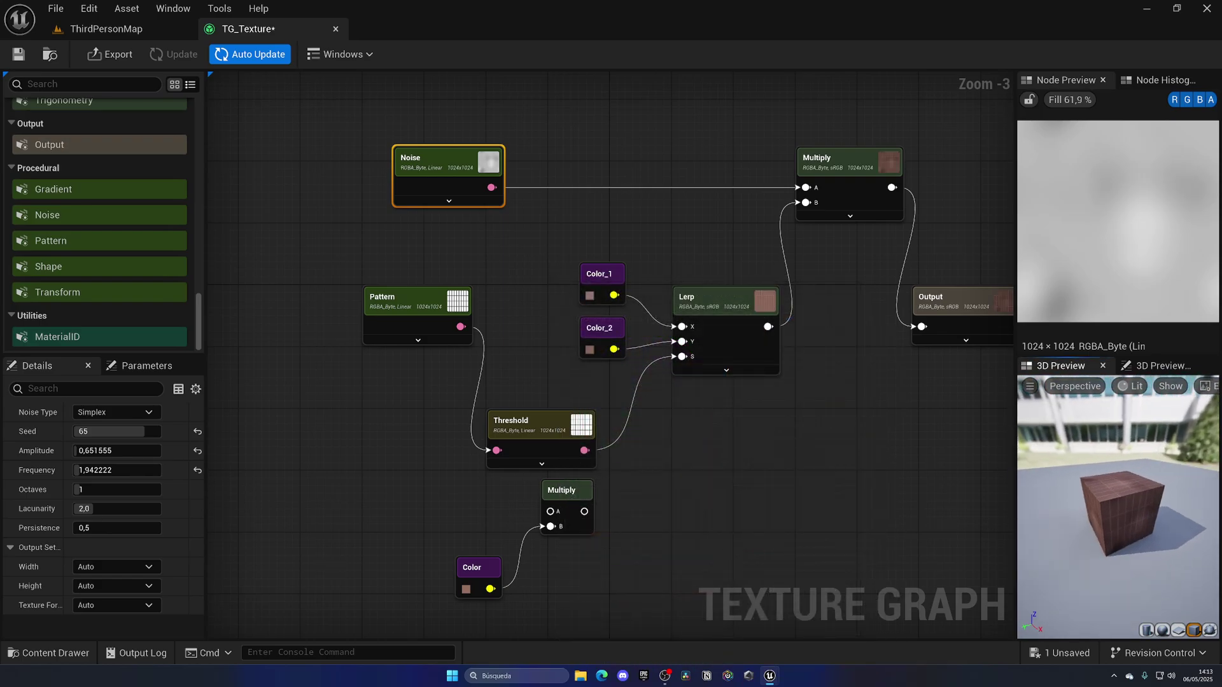
drag(1112, 521, 1098, 492)
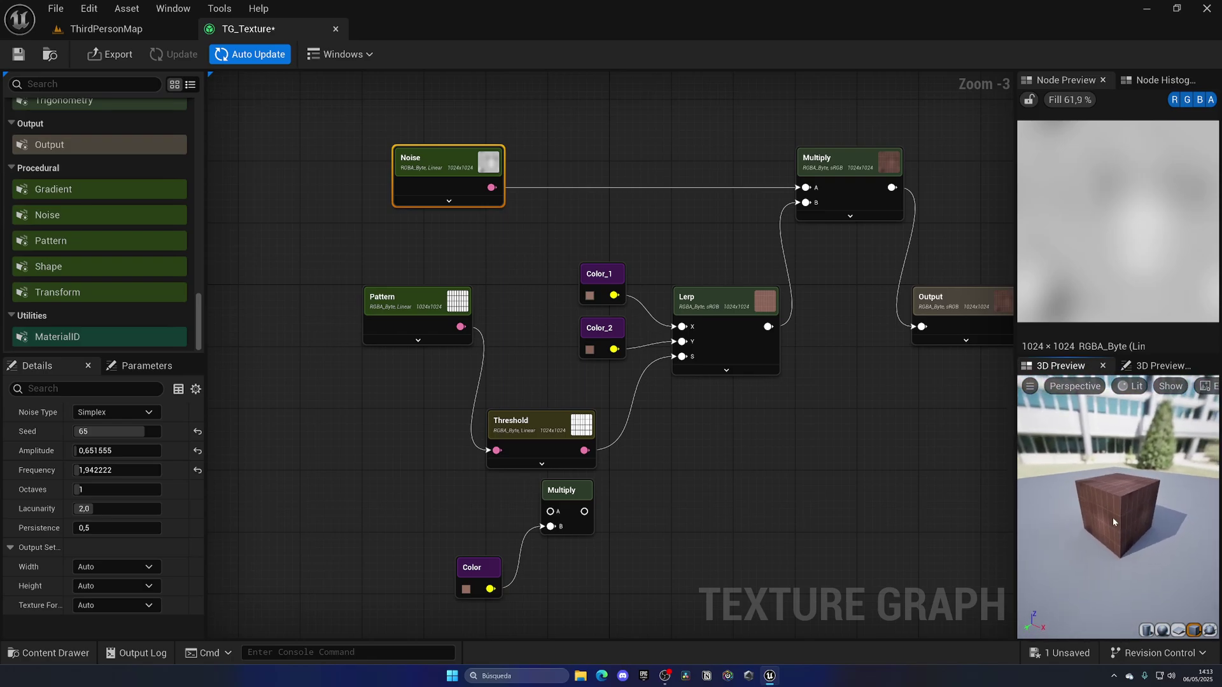
click(19, 54)
- Delete the unused Color node and the unused Multiply node below Threshold
click(834, 453)
scroll(833, 447, down, 1)
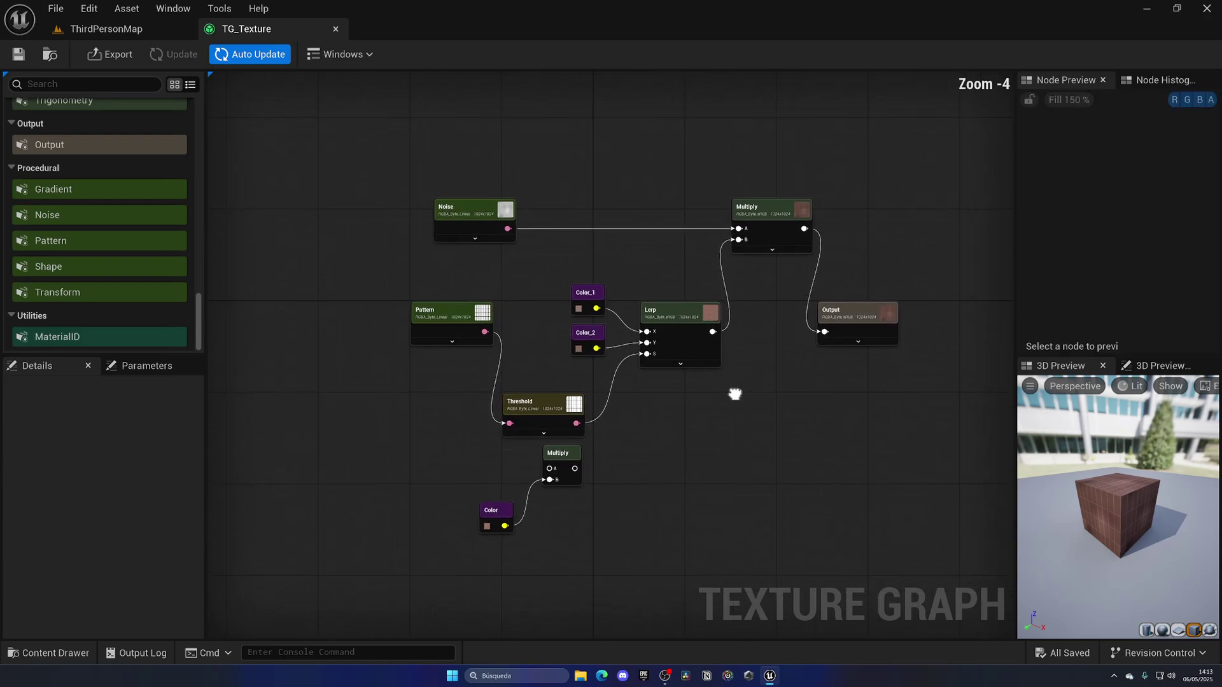
drag(403, 476, 593, 533)
key(Delete)
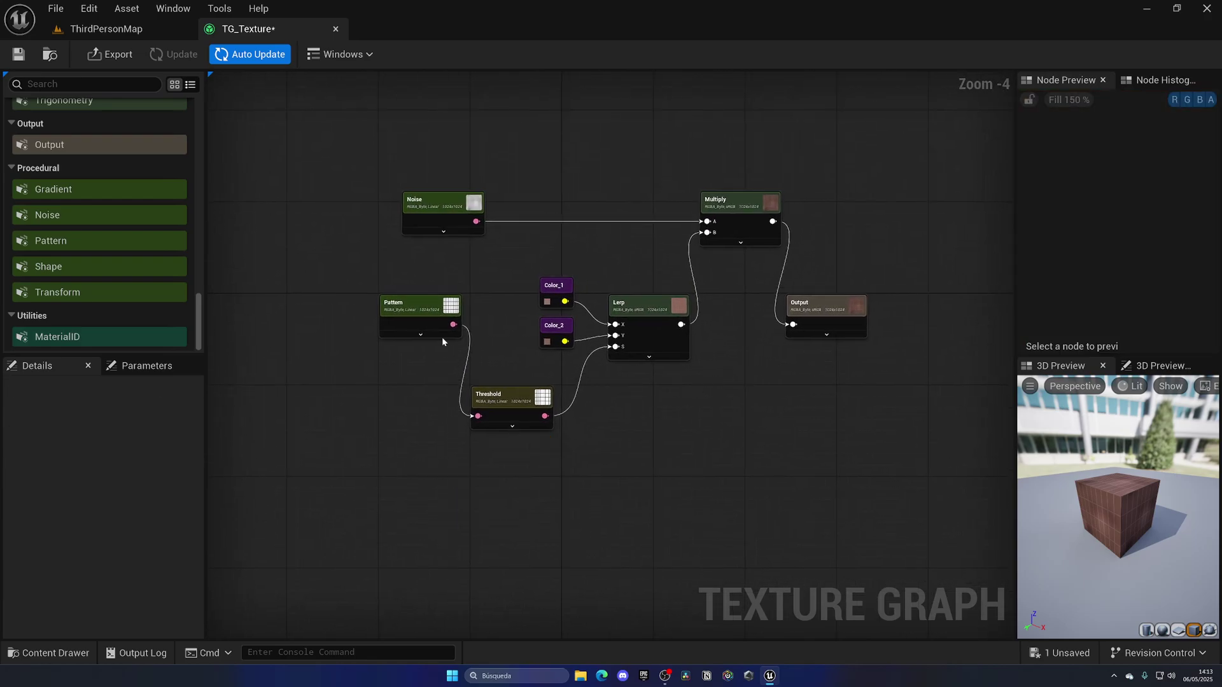
- Move the Pattern node directly beside Threshold and line up the Noise node above Pattern
drag(411, 307, 578, 479)
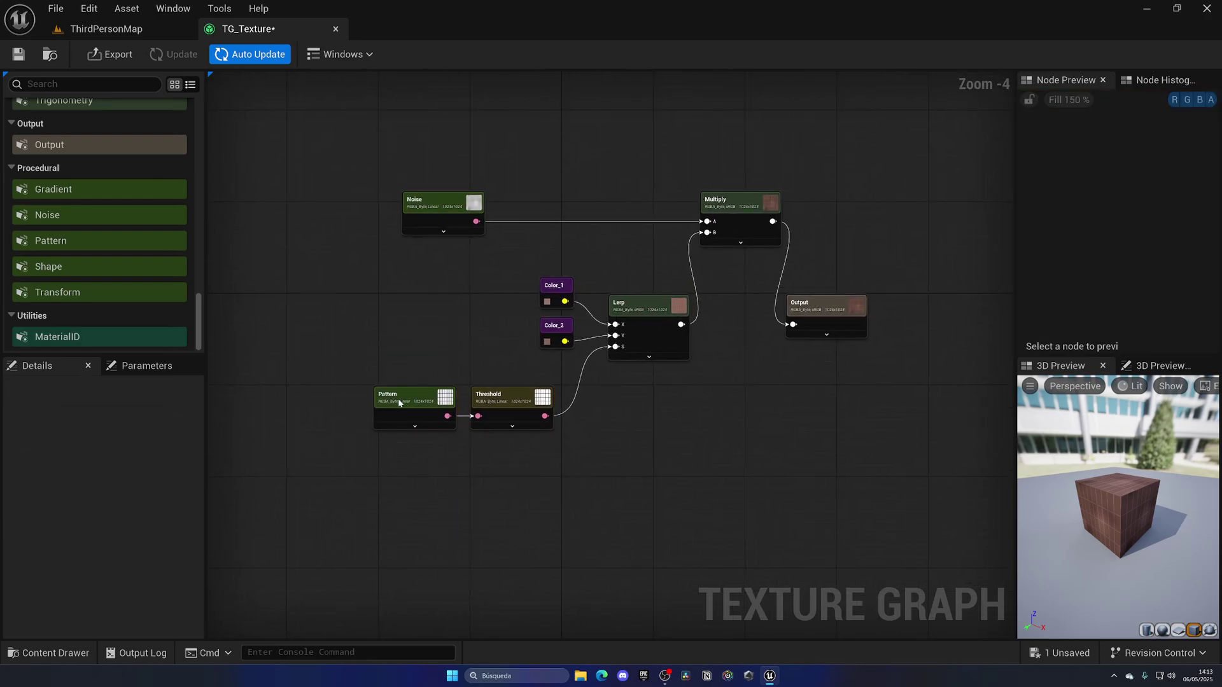
drag(396, 403, 404, 407)
click(502, 452)
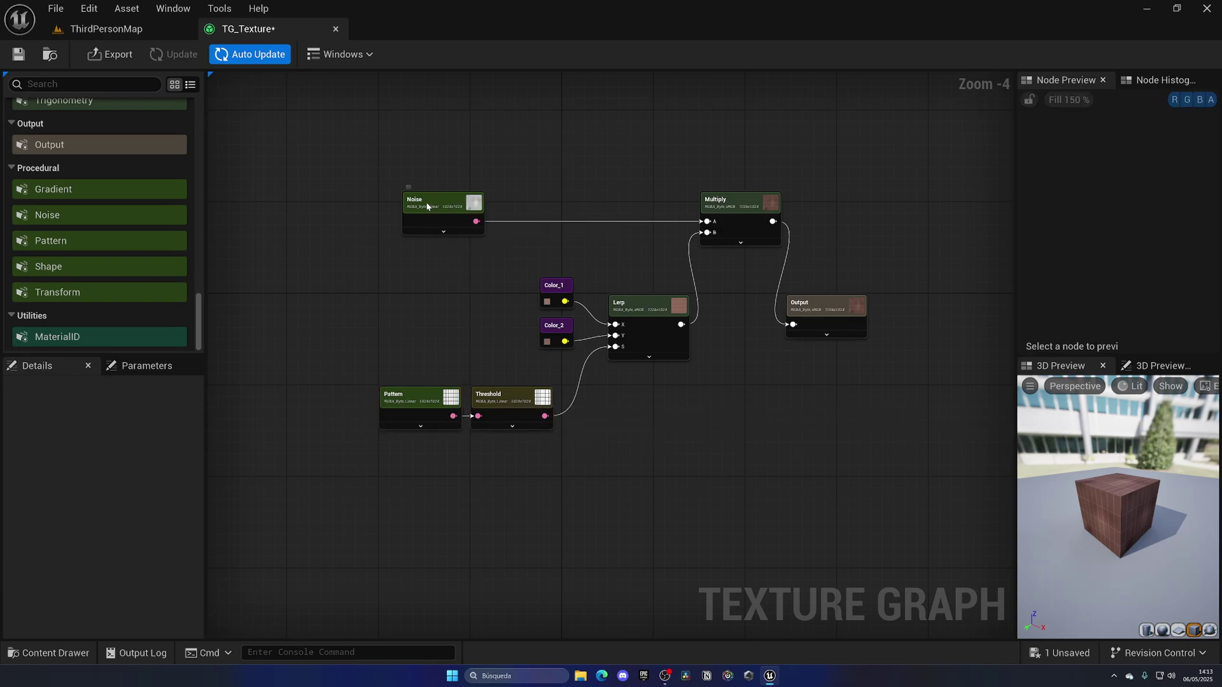
drag(432, 204, 408, 204)
click(515, 185)
- Line up the Output node with Multiply so the connection runs straight, and save the graph
right_drag(726, 280, 484, 300)
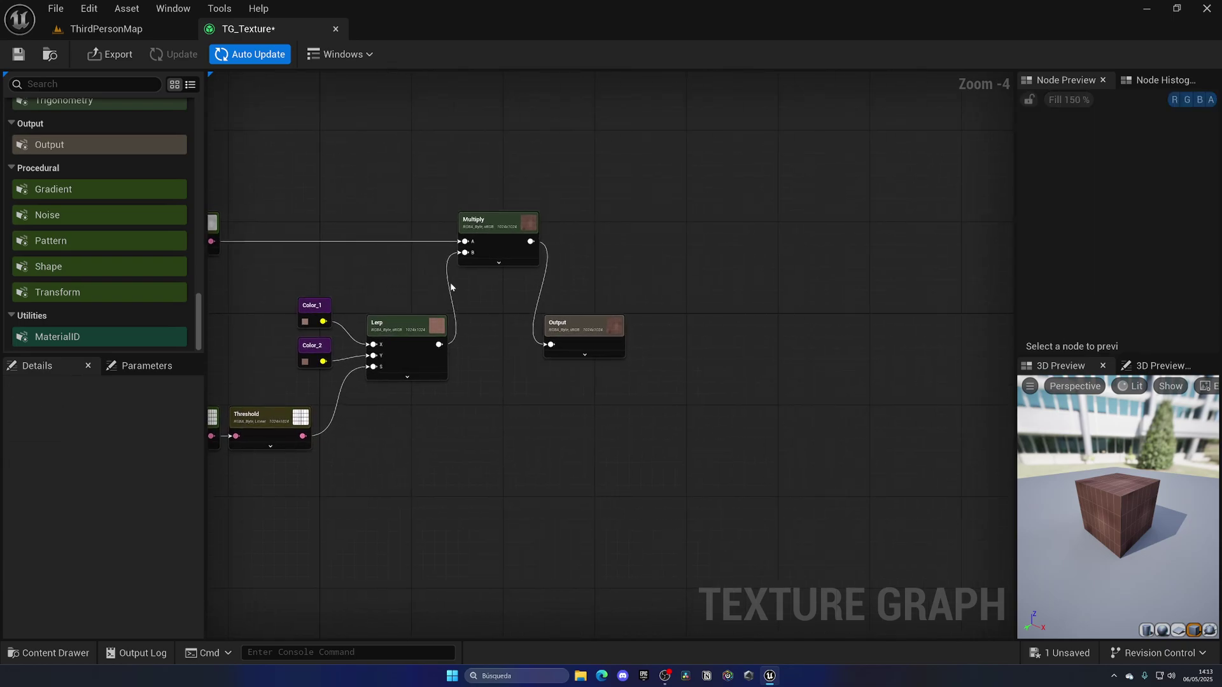
drag(600, 339, 648, 232)
click(585, 328)
right_drag(585, 328, 806, 364)
drag(382, 204, 900, 322)
click(900, 321)
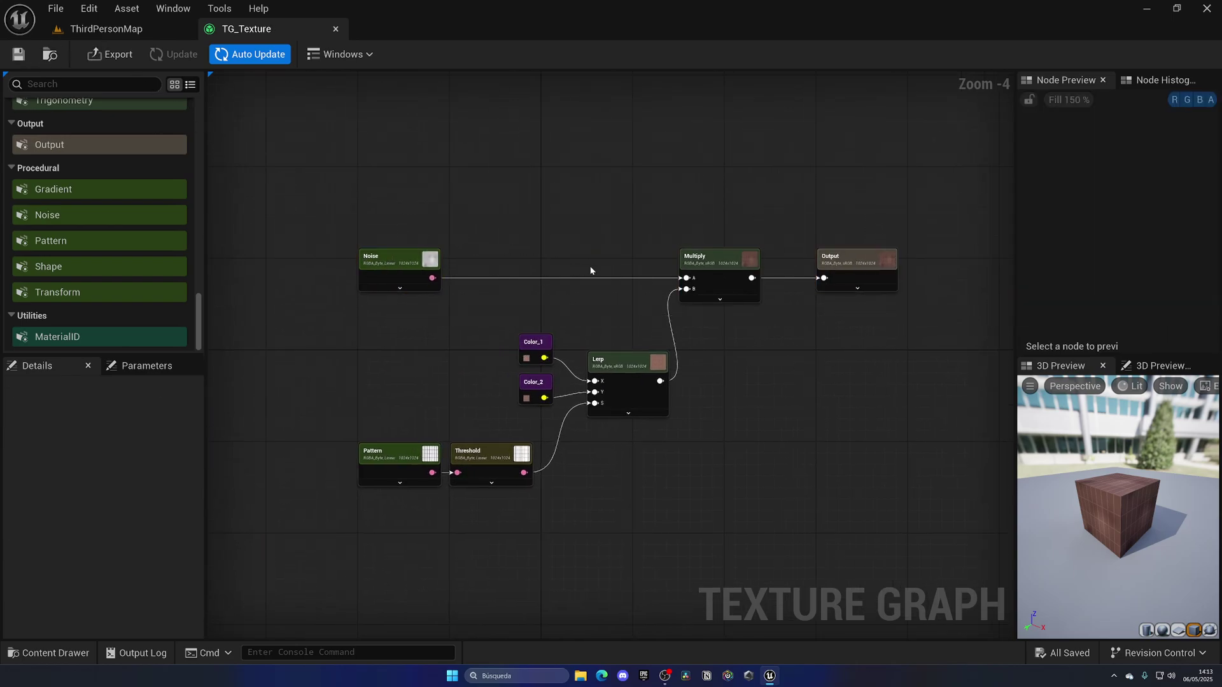
- Review the finished graph's node groups: Noise, Pattern, the two colors with Lerp, and Threshold
right_drag(630, 243, 589, 197)
drag(398, 255, 398, 256)
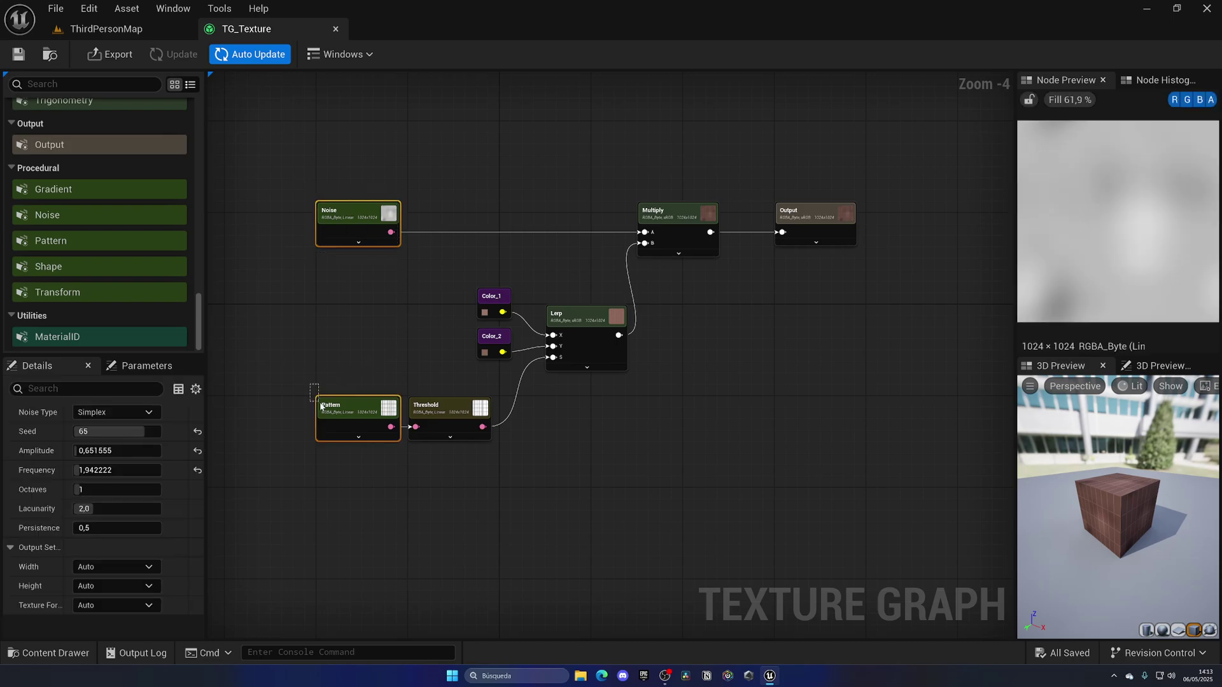
drag(323, 408, 388, 457)
click(418, 448)
drag(422, 290, 670, 353)
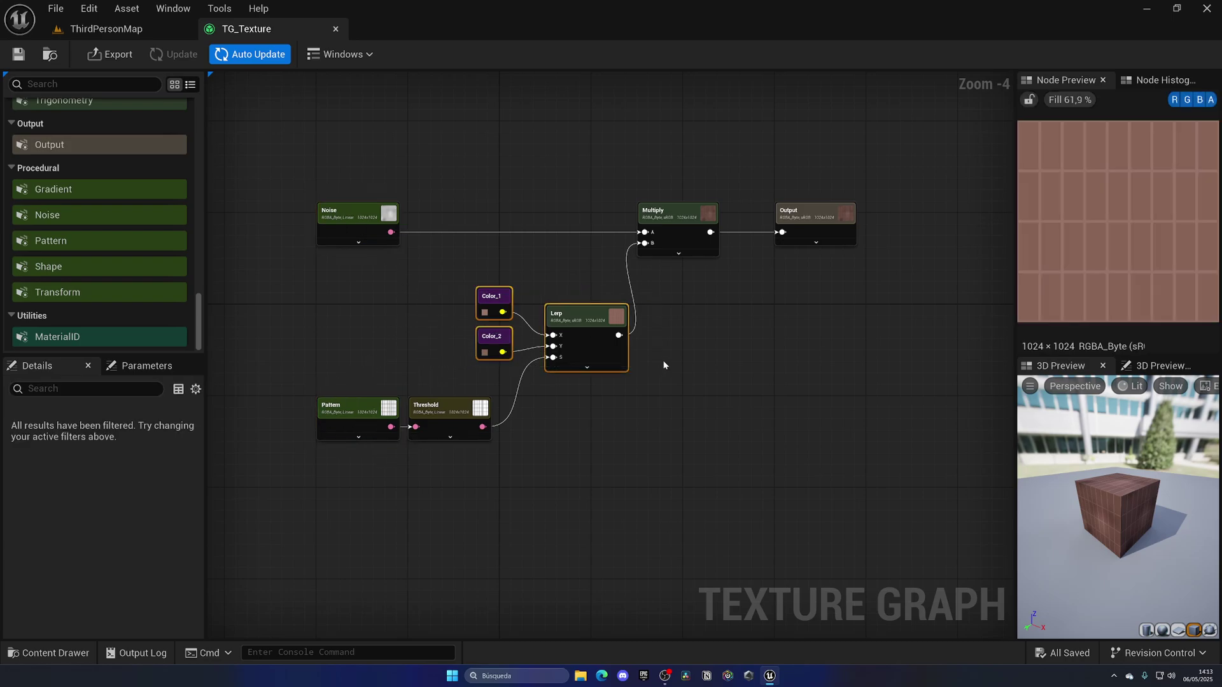
click(461, 406)
click(688, 425)
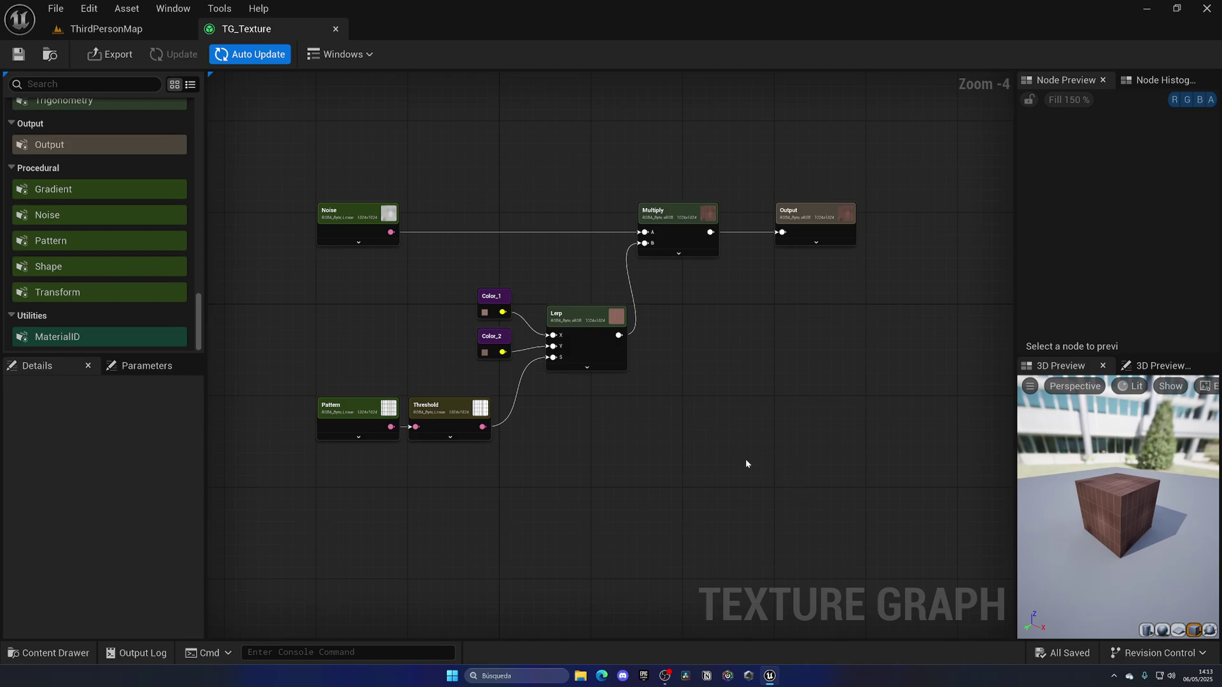
- Export the Output of TG_Texture as a texture asset
click(106, 29)
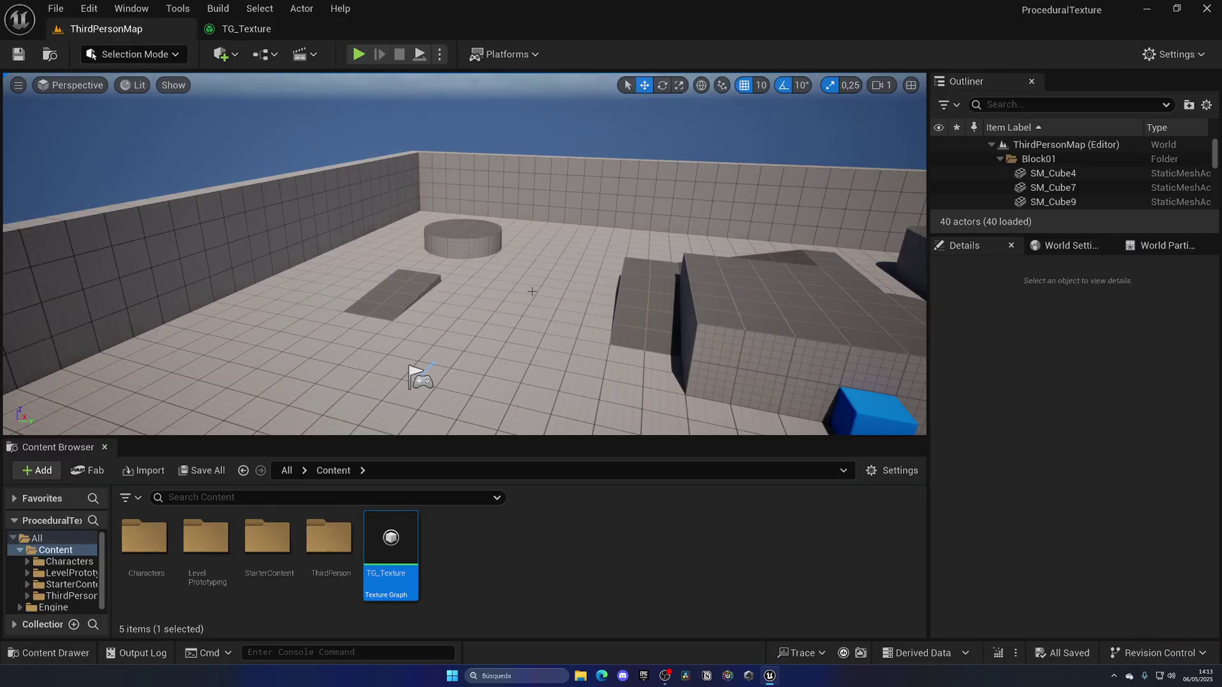
click(297, 37)
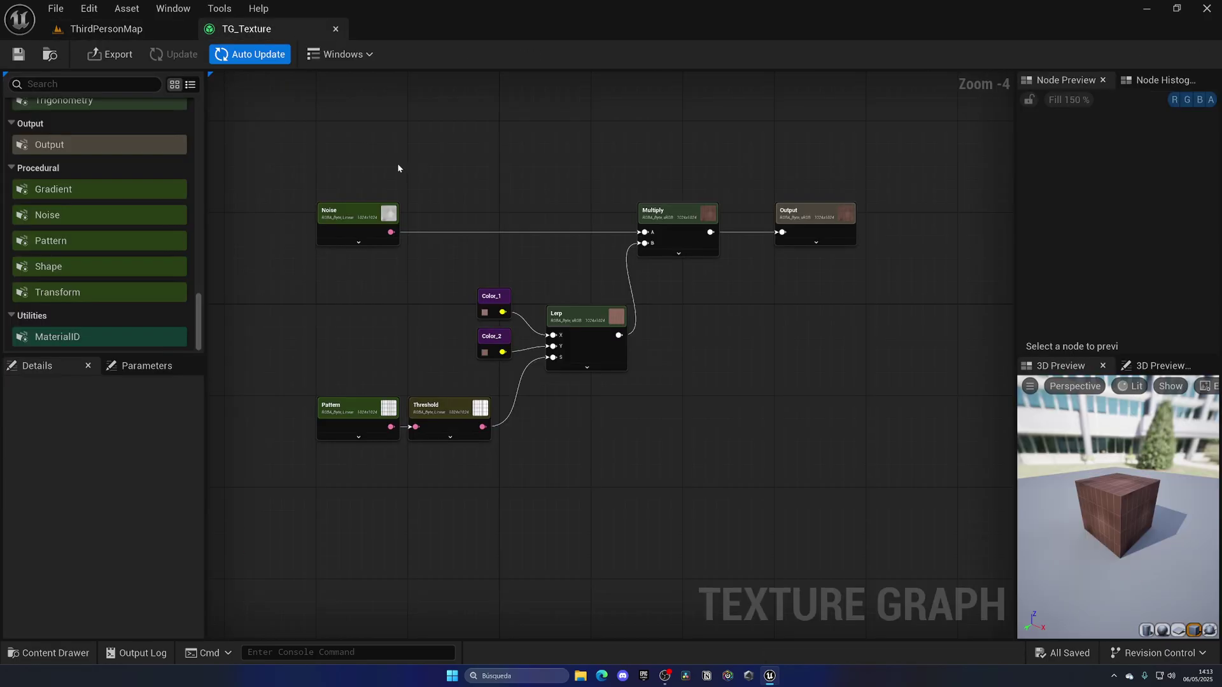
click(105, 56)
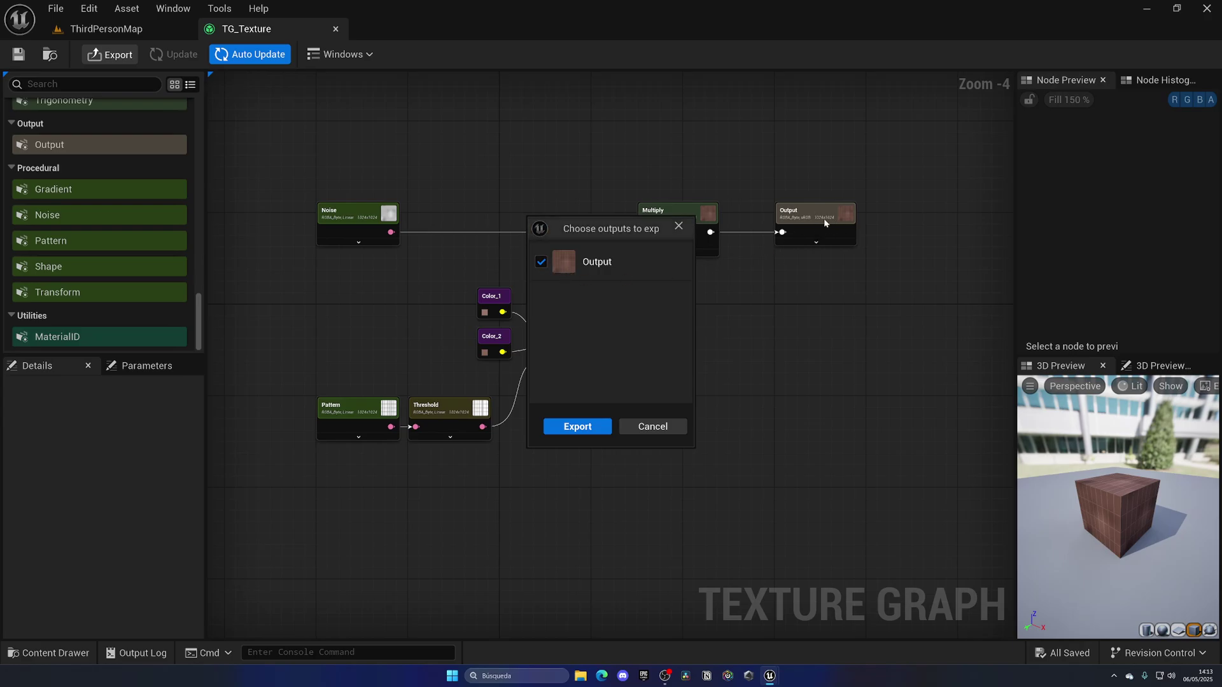
click(596, 427)
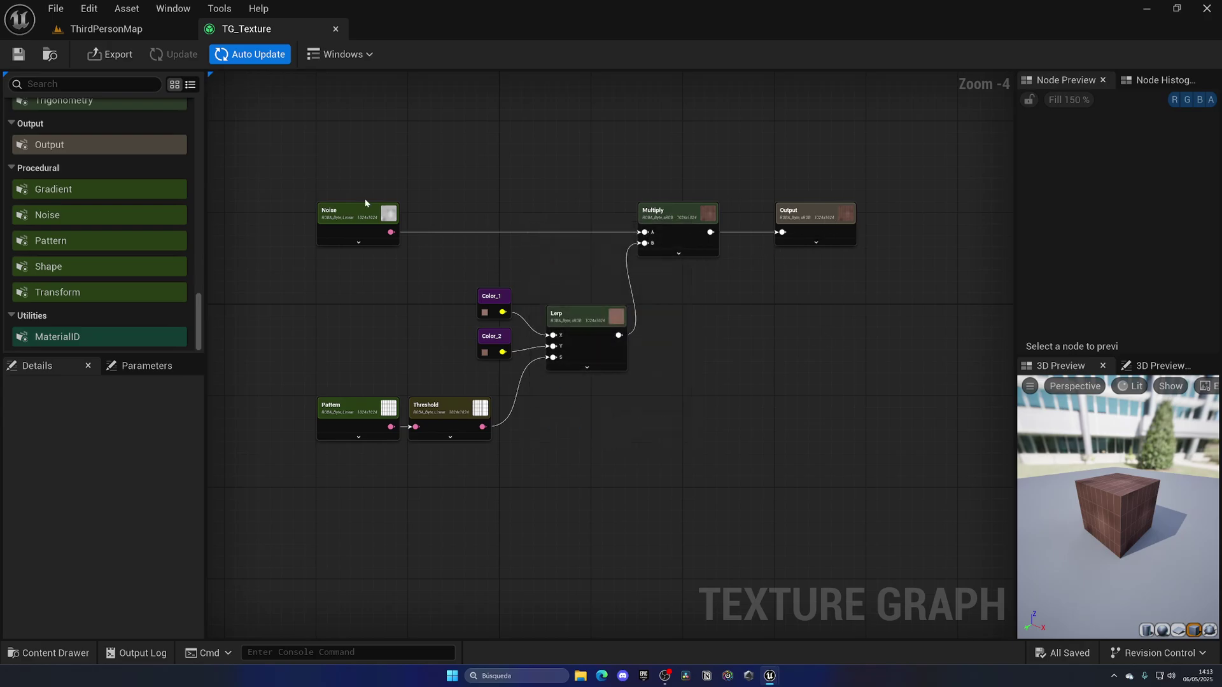
- Open the exported Output texture from the Content folder to inspect it, and close it again
click(95, 28)
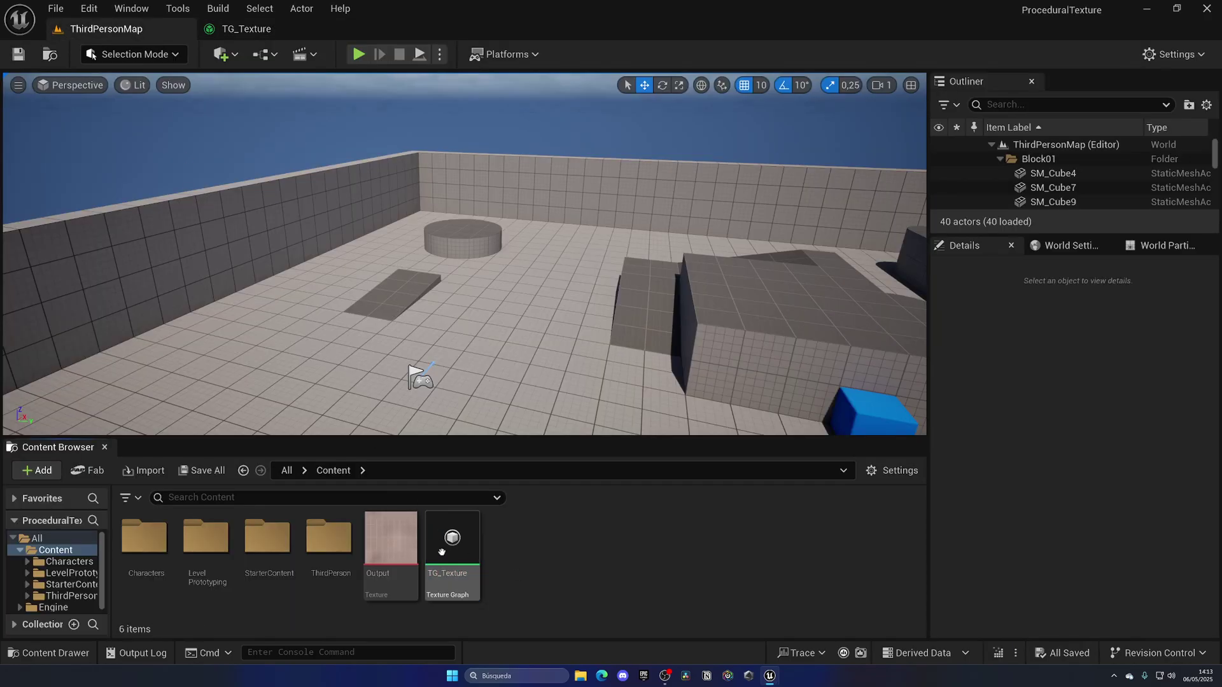
click(413, 544)
double_click(414, 544)
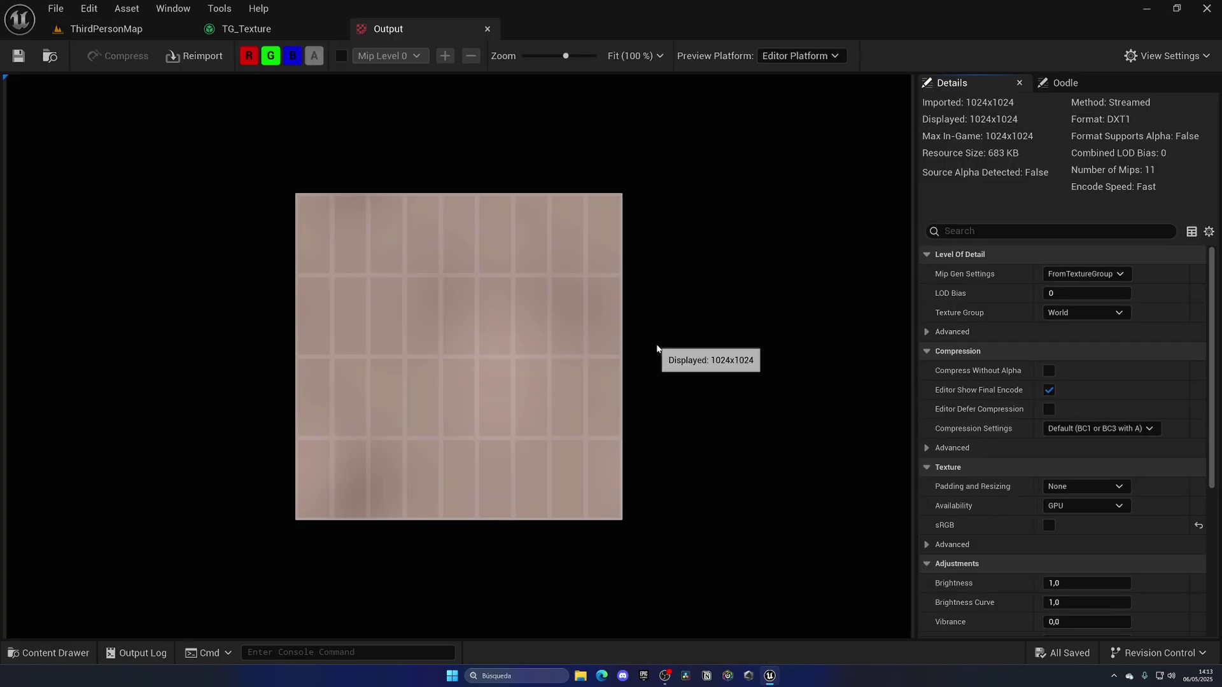
middle_click(373, 31)
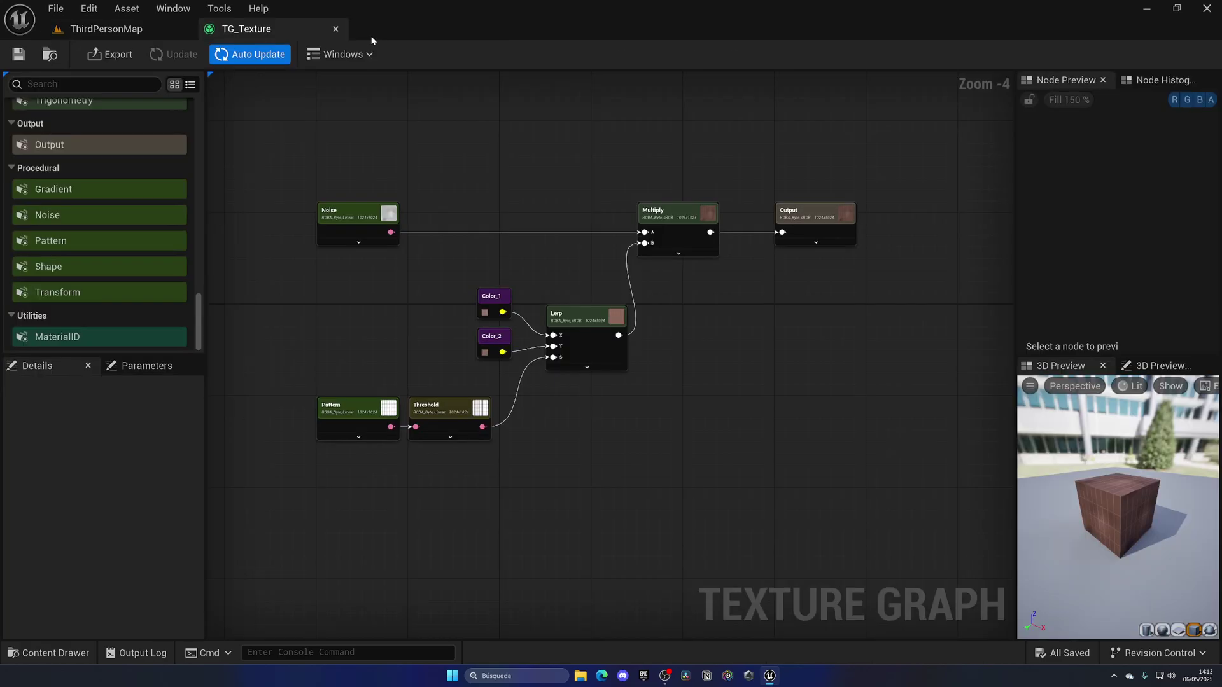
- Create a material from the Output texture, name it M_Material, and open it to inspect the Texture Sample feeding Base Color
click(121, 28)
right_click(393, 540)
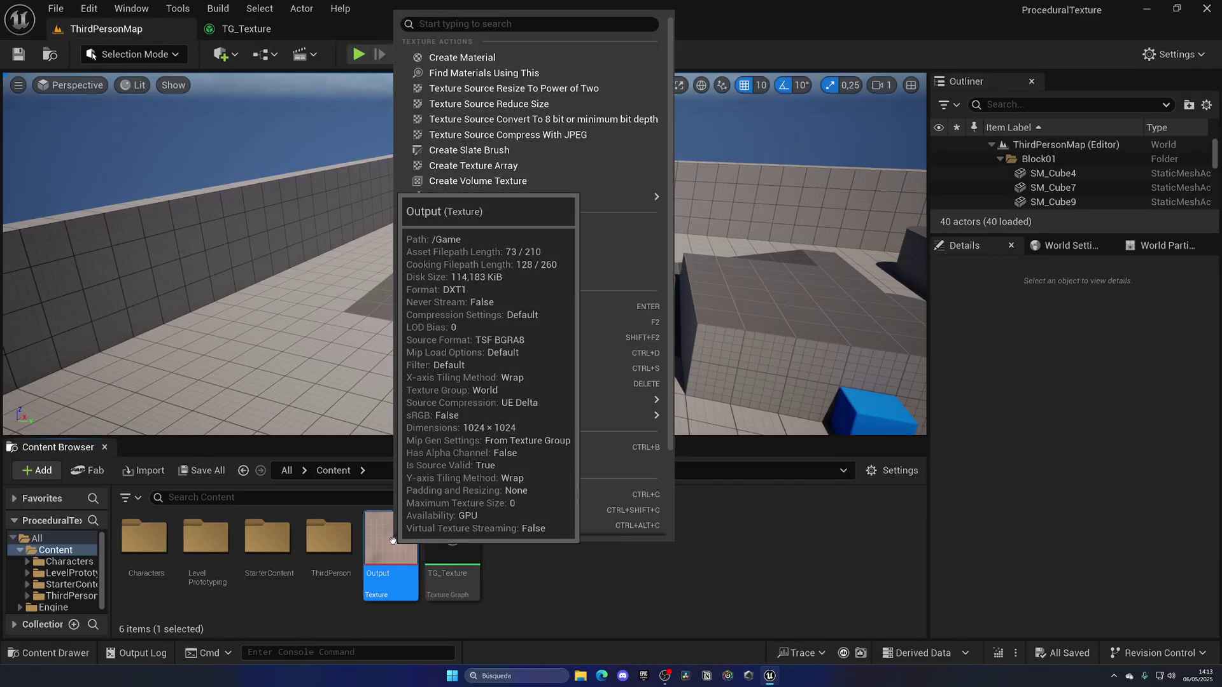
click(489, 57)
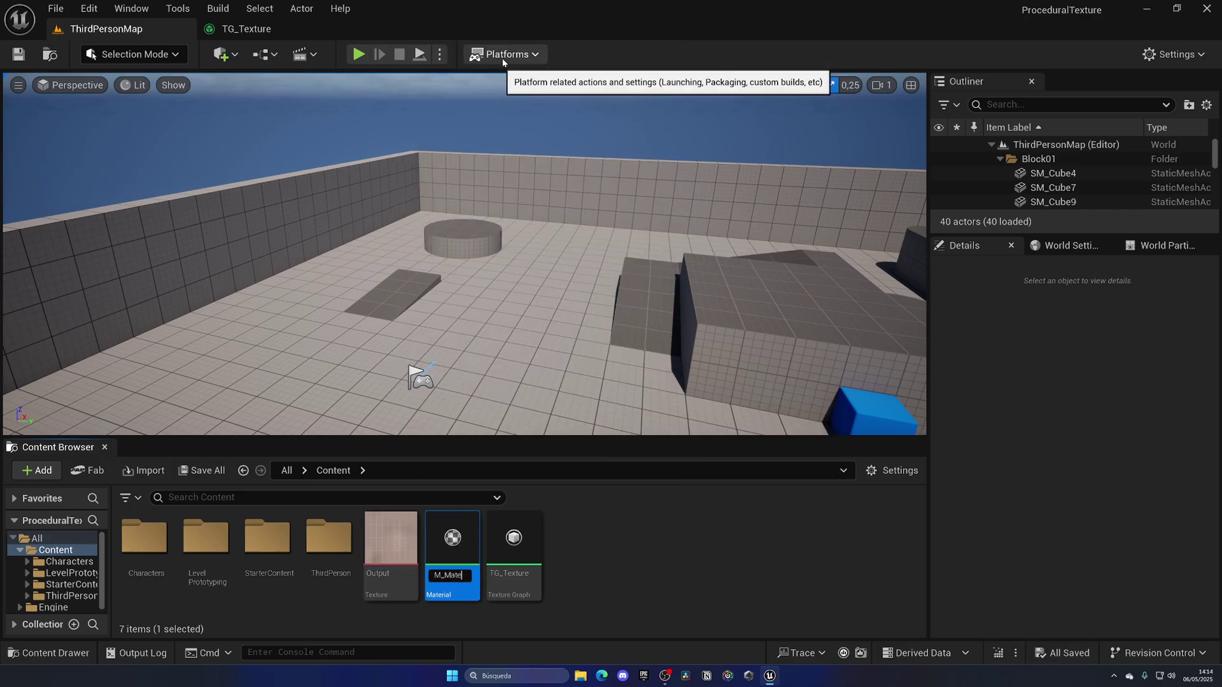
text(M_Material)
key(Return)
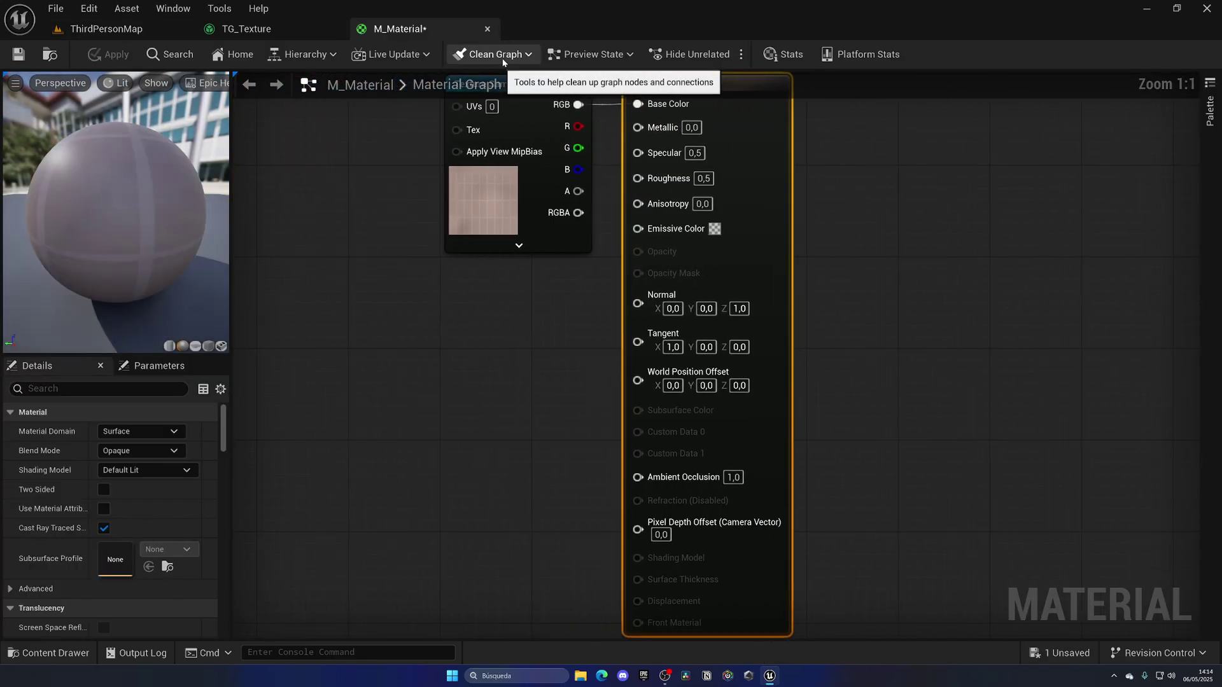
right_drag(461, 334, 434, 275)
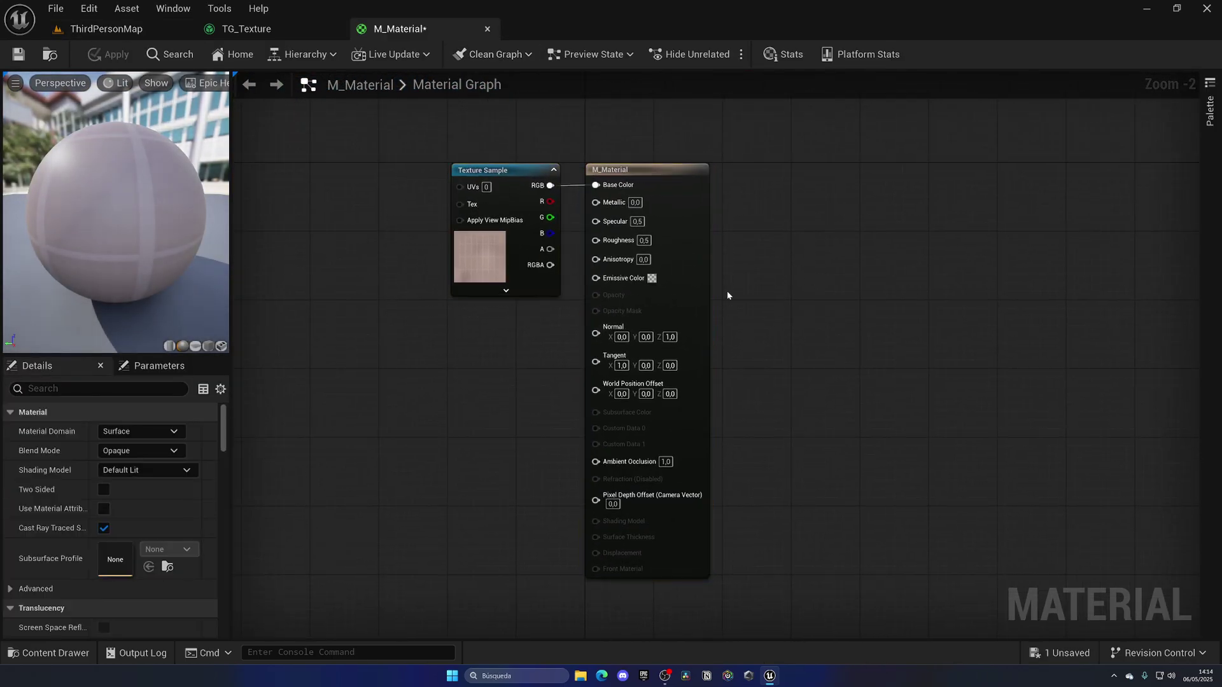
click(458, 259)
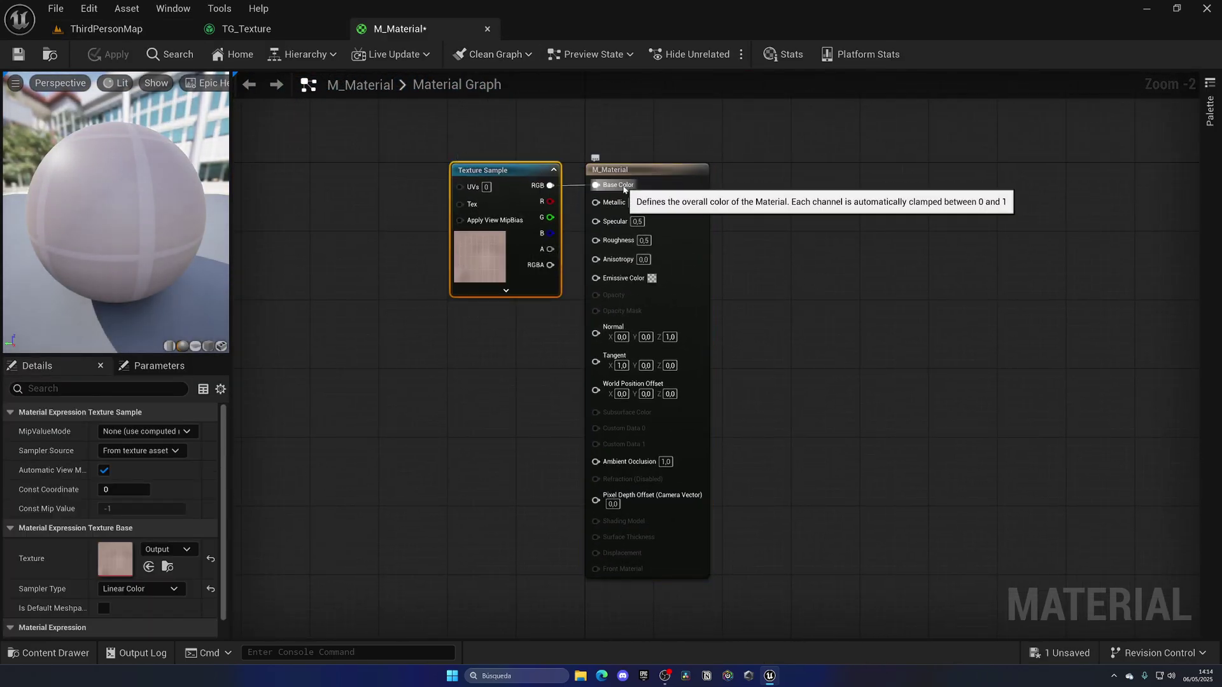
- Place a cube on the floor of ThirdPersonMap and apply M_Material to it
click(52, 54)
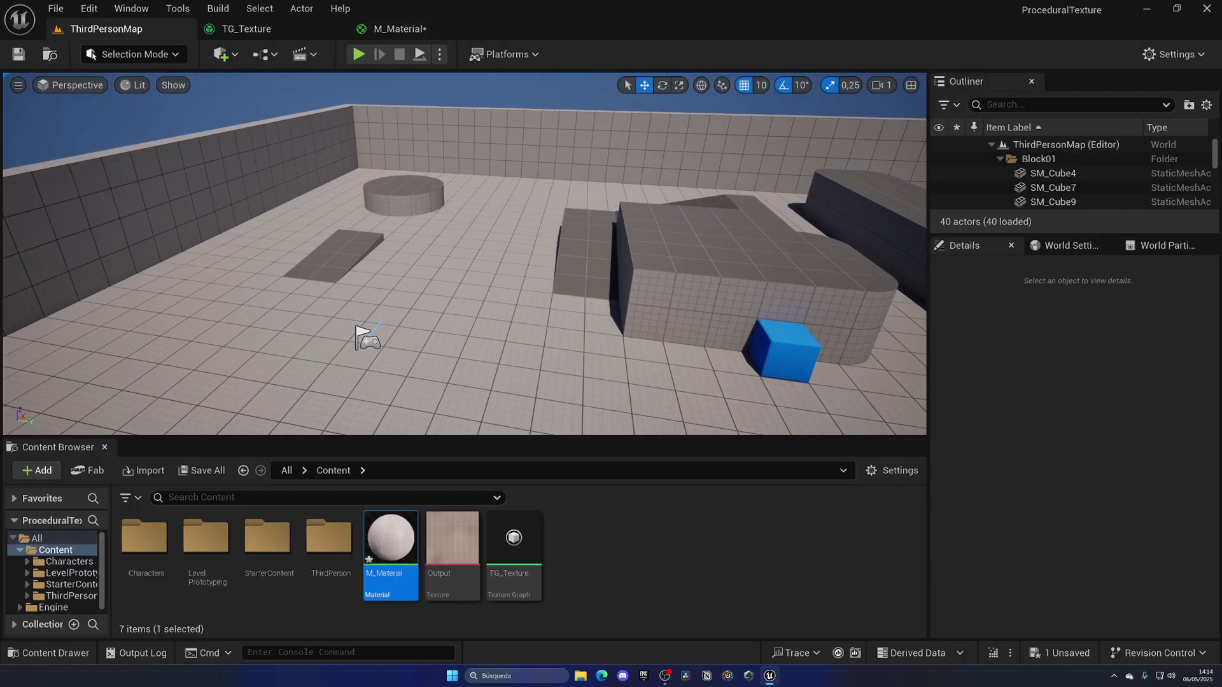
click(220, 54)
mouse_move(266, 224)
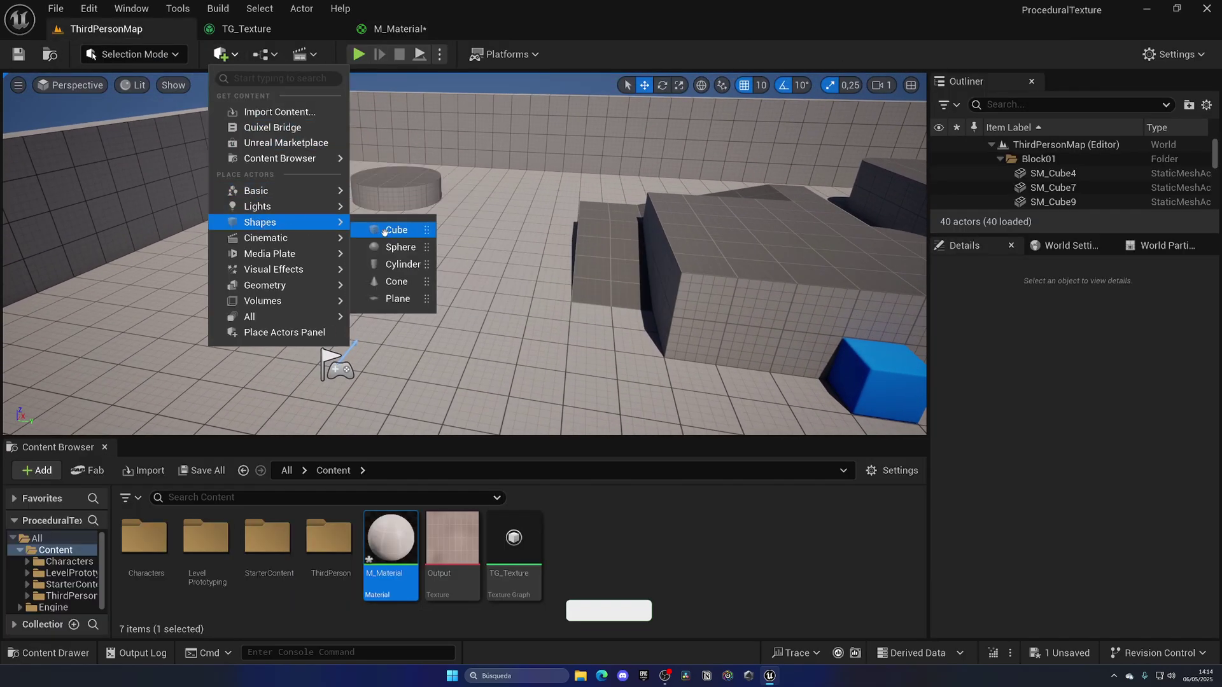
drag(386, 232, 471, 284)
key(f)
drag(390, 538, 465, 290)
key(Escape)
right_drag(465, 289, 357, 292)
scroll(433, 280, down, 5)
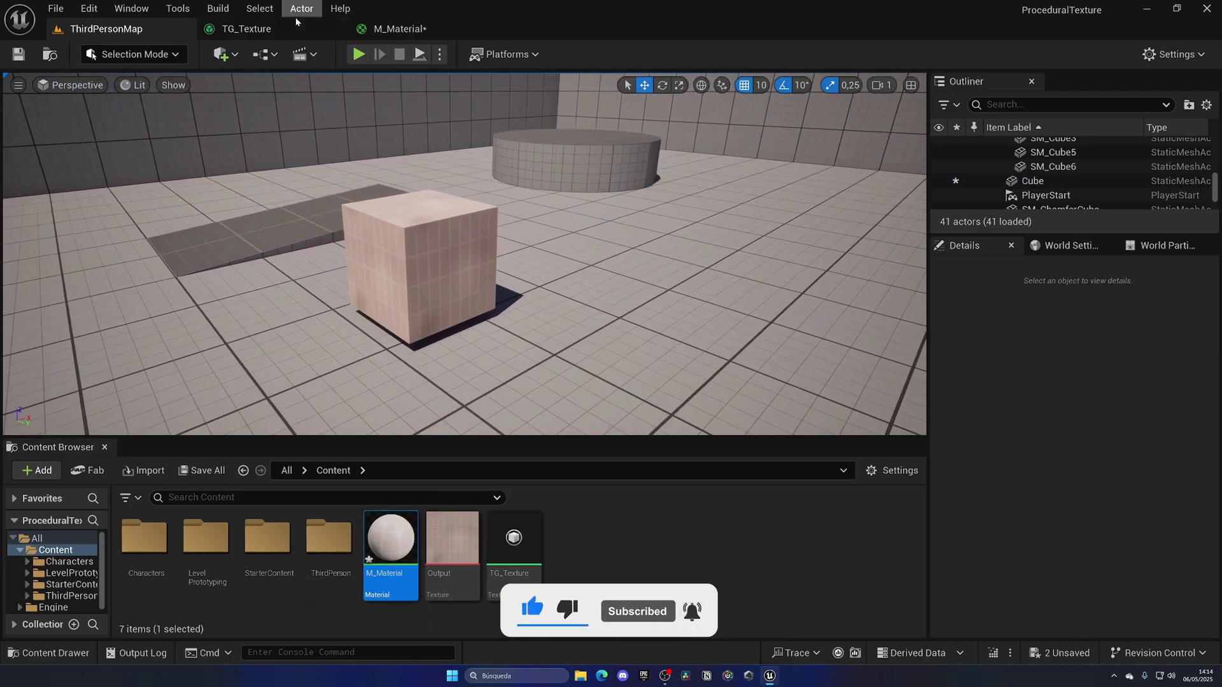
click(247, 29)
click(128, 28)
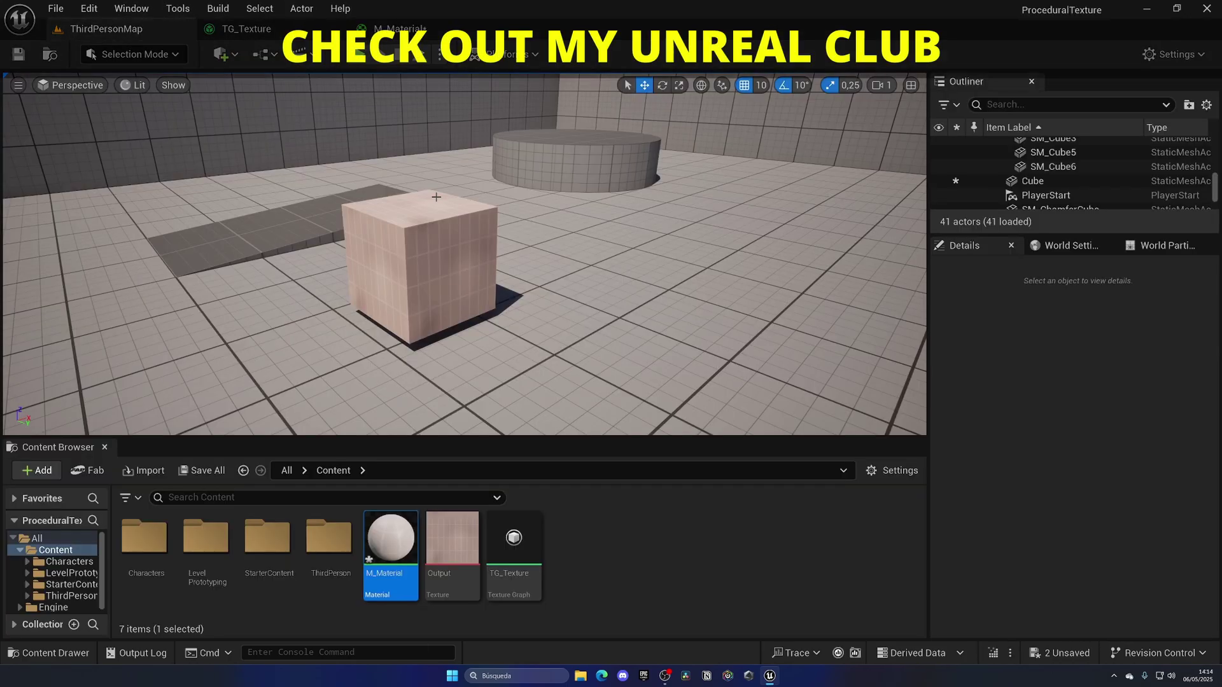
right_drag(465, 255, 426, 270)
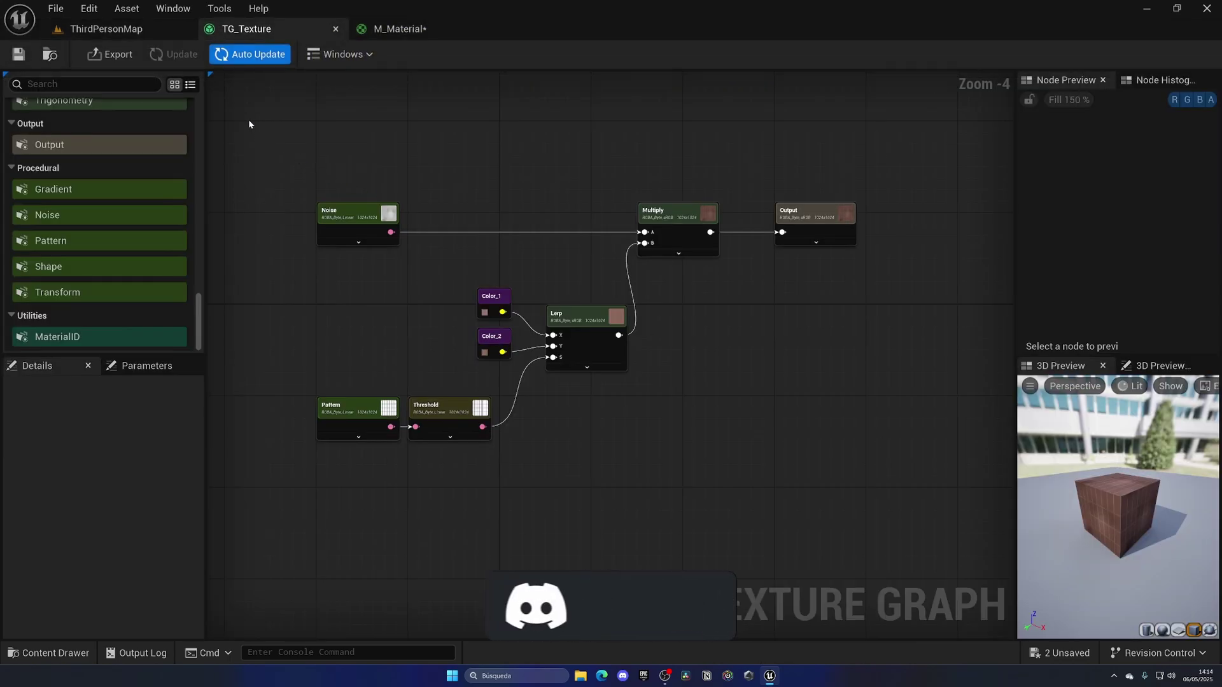
click(137, 29)
right_drag(465, 183, 465, 184)
right_drag(458, 229, 458, 229)
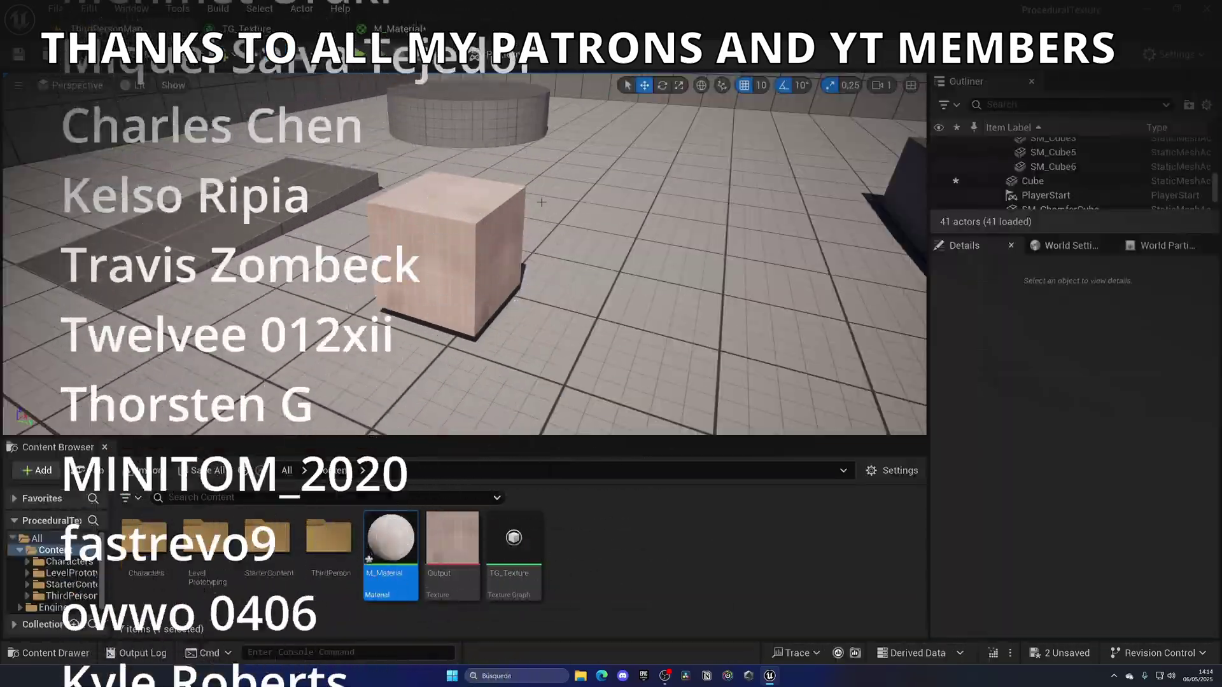
key(ctrl+s)
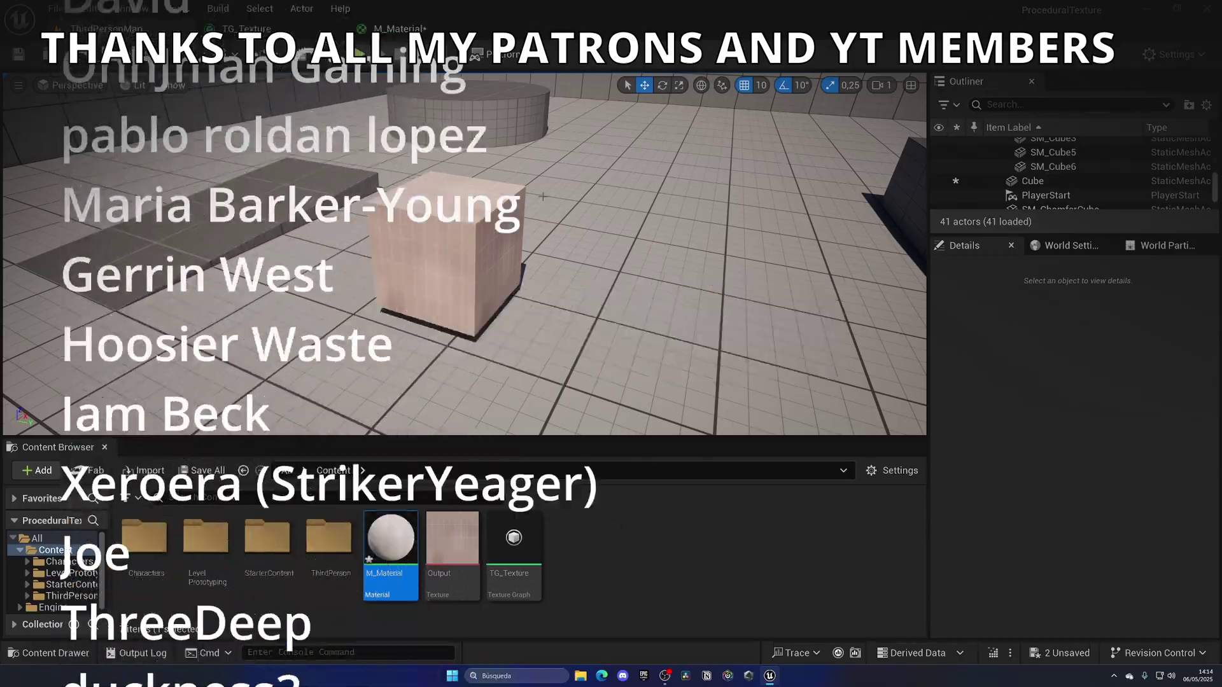